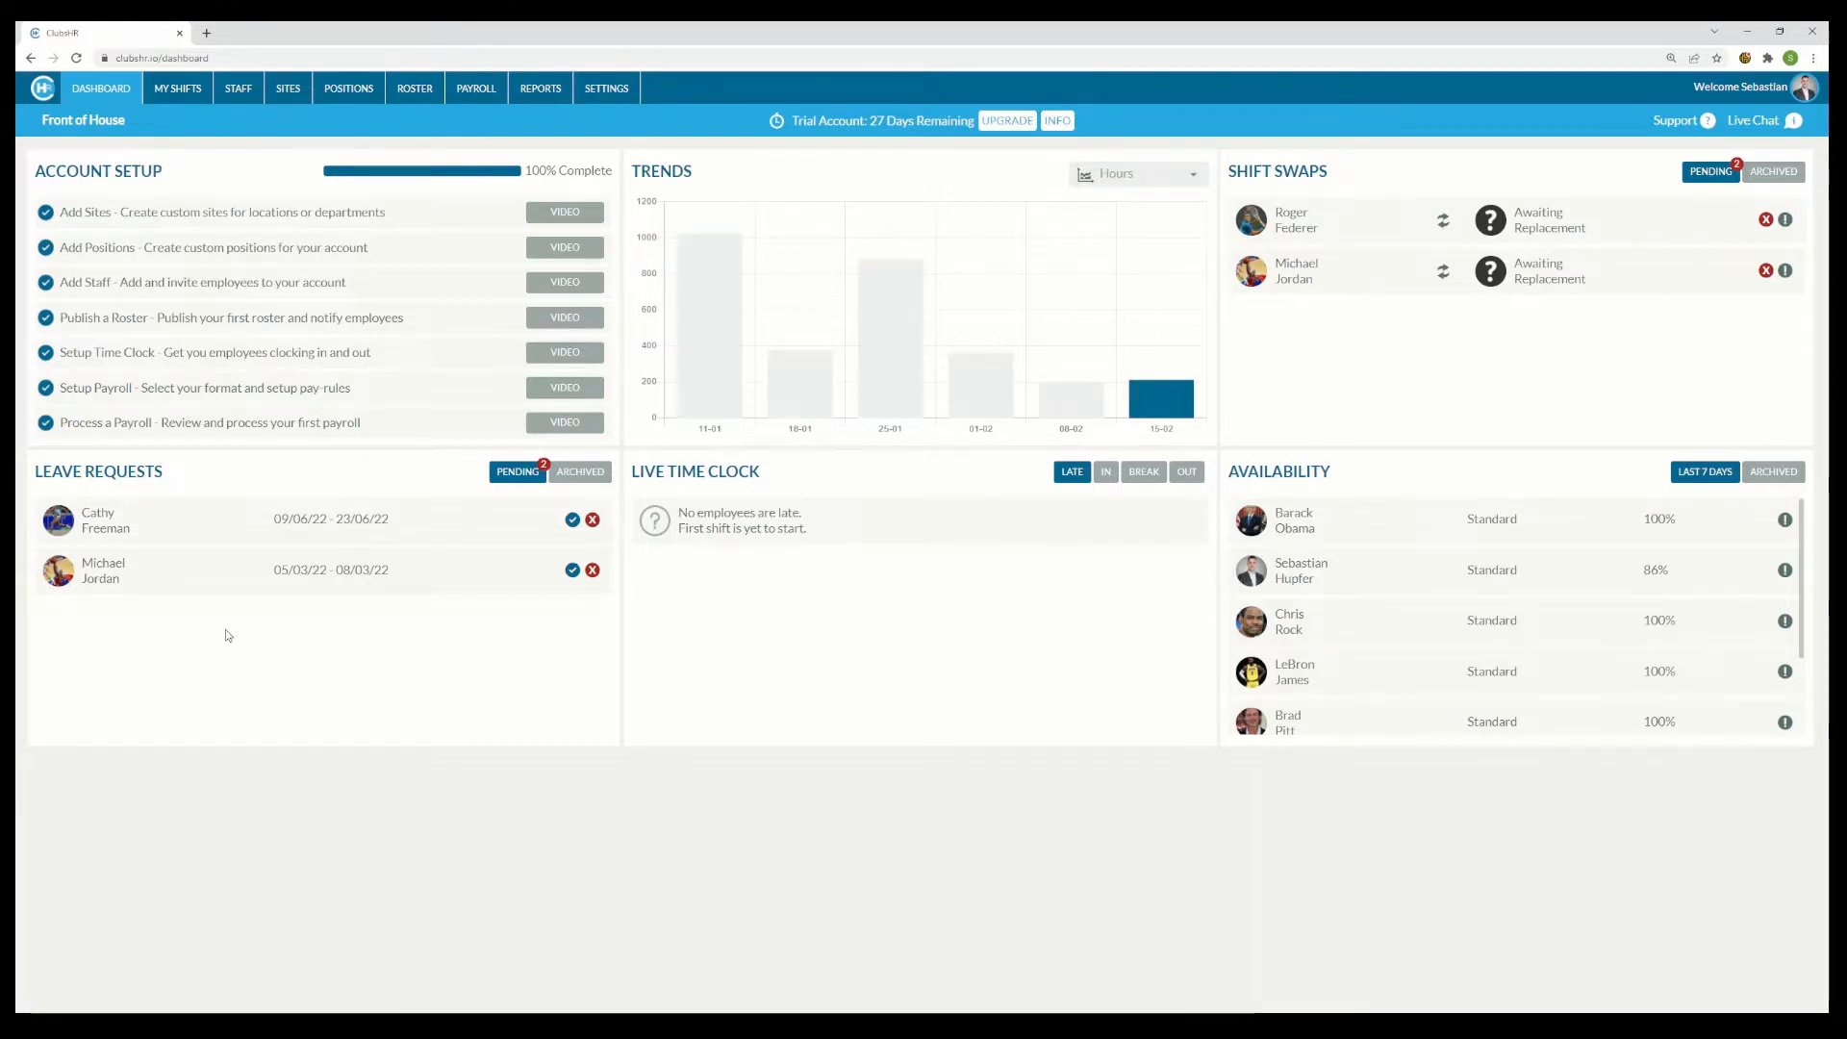
- Go to the payroll settings and open the CAS General L5 pay template
click(601, 89)
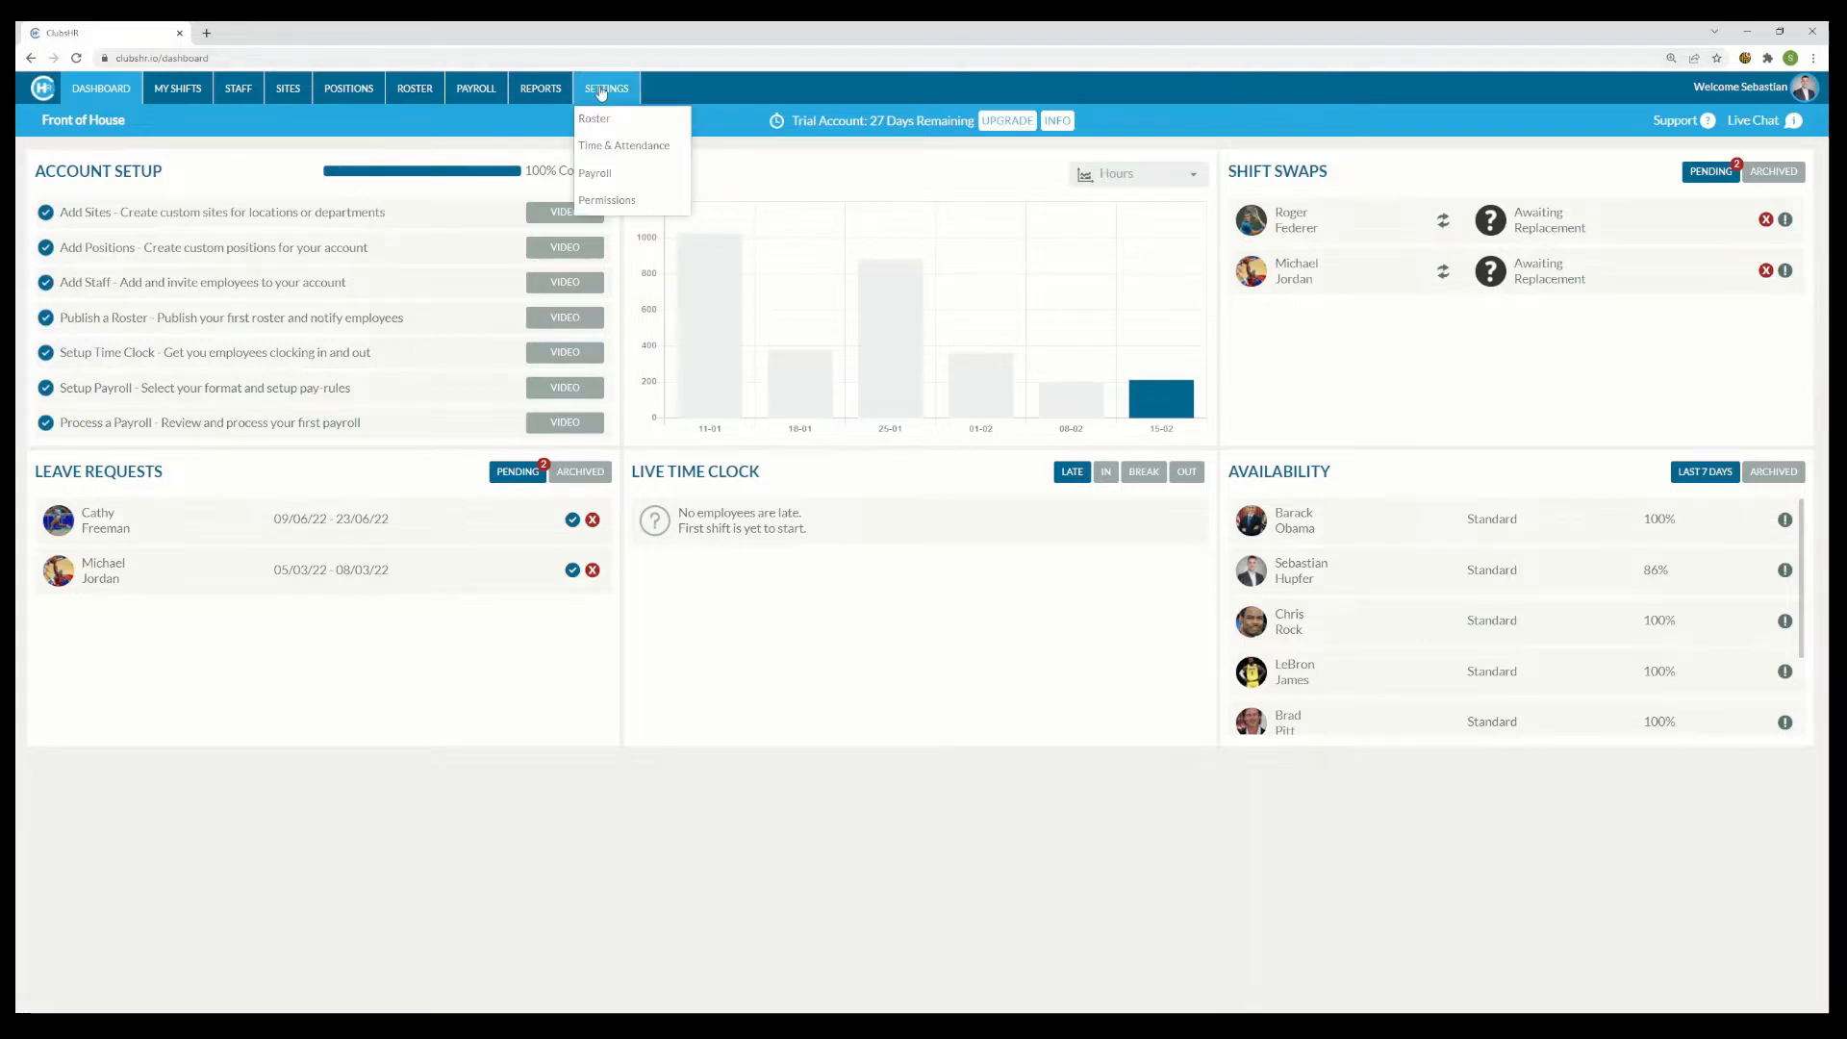
click(599, 175)
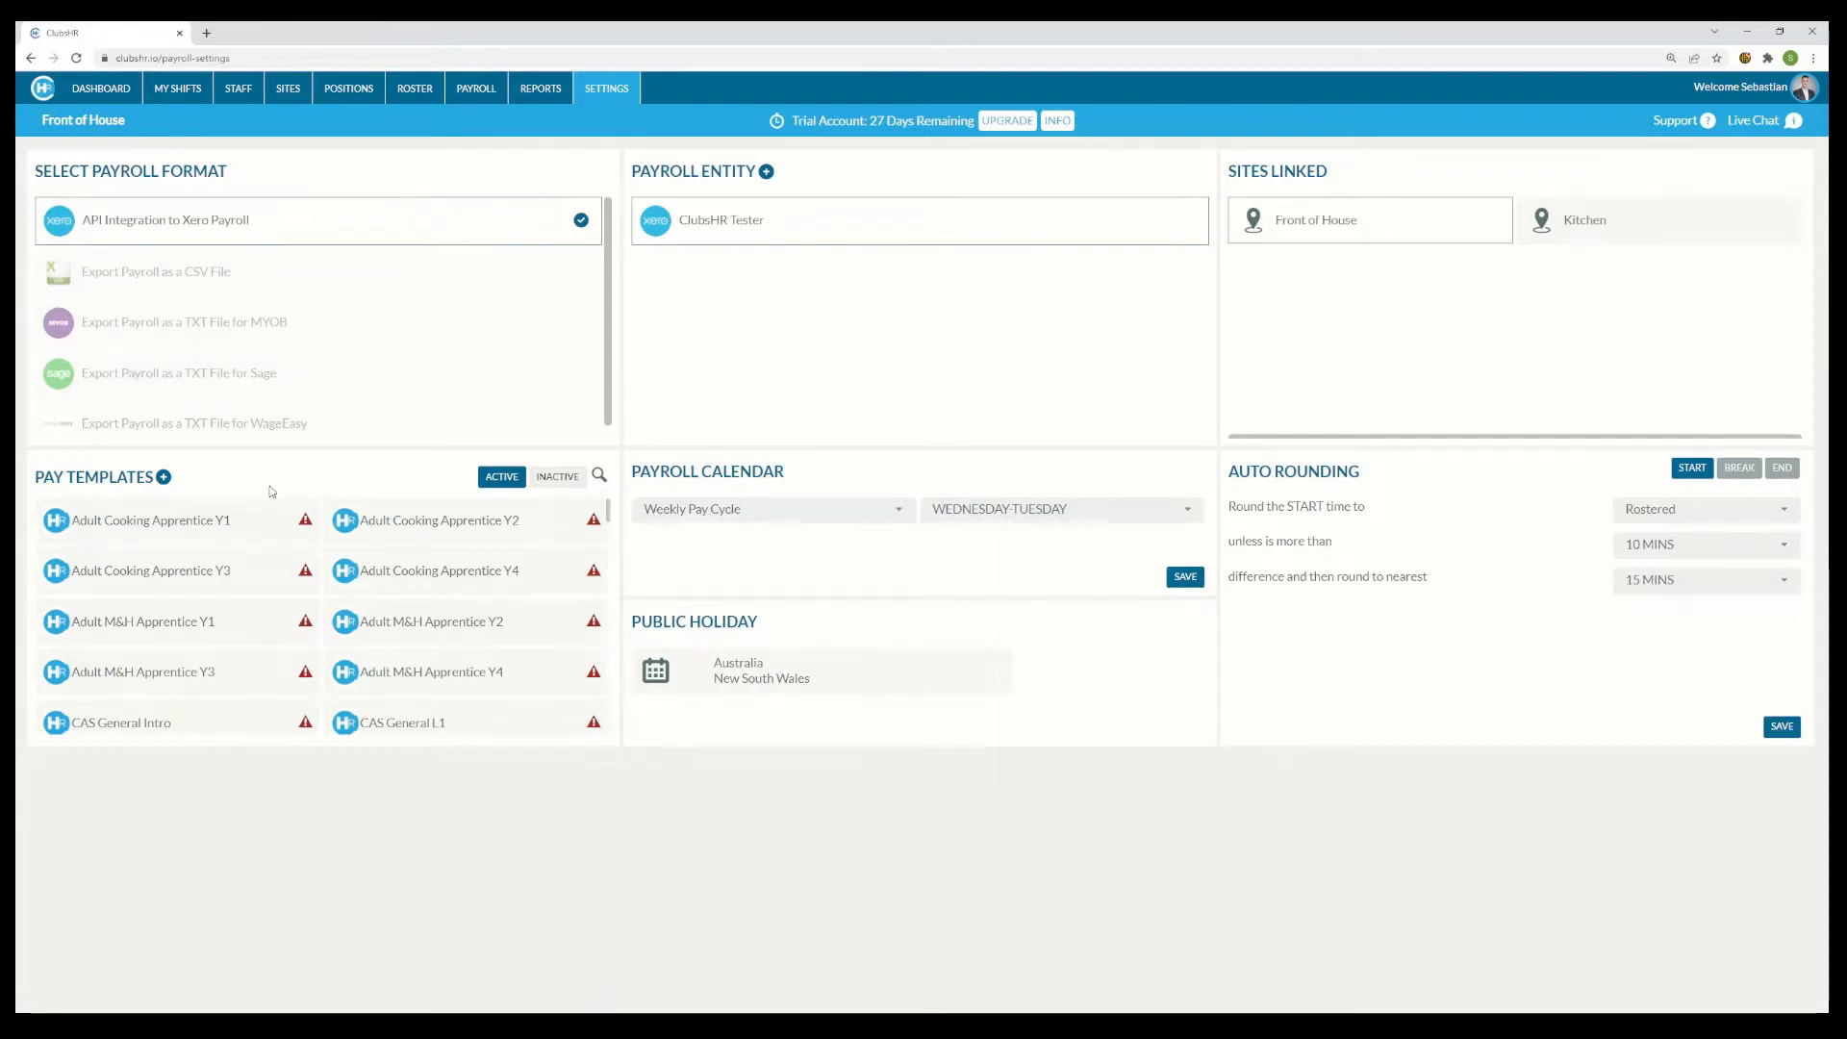
scroll(332, 592, down, 5)
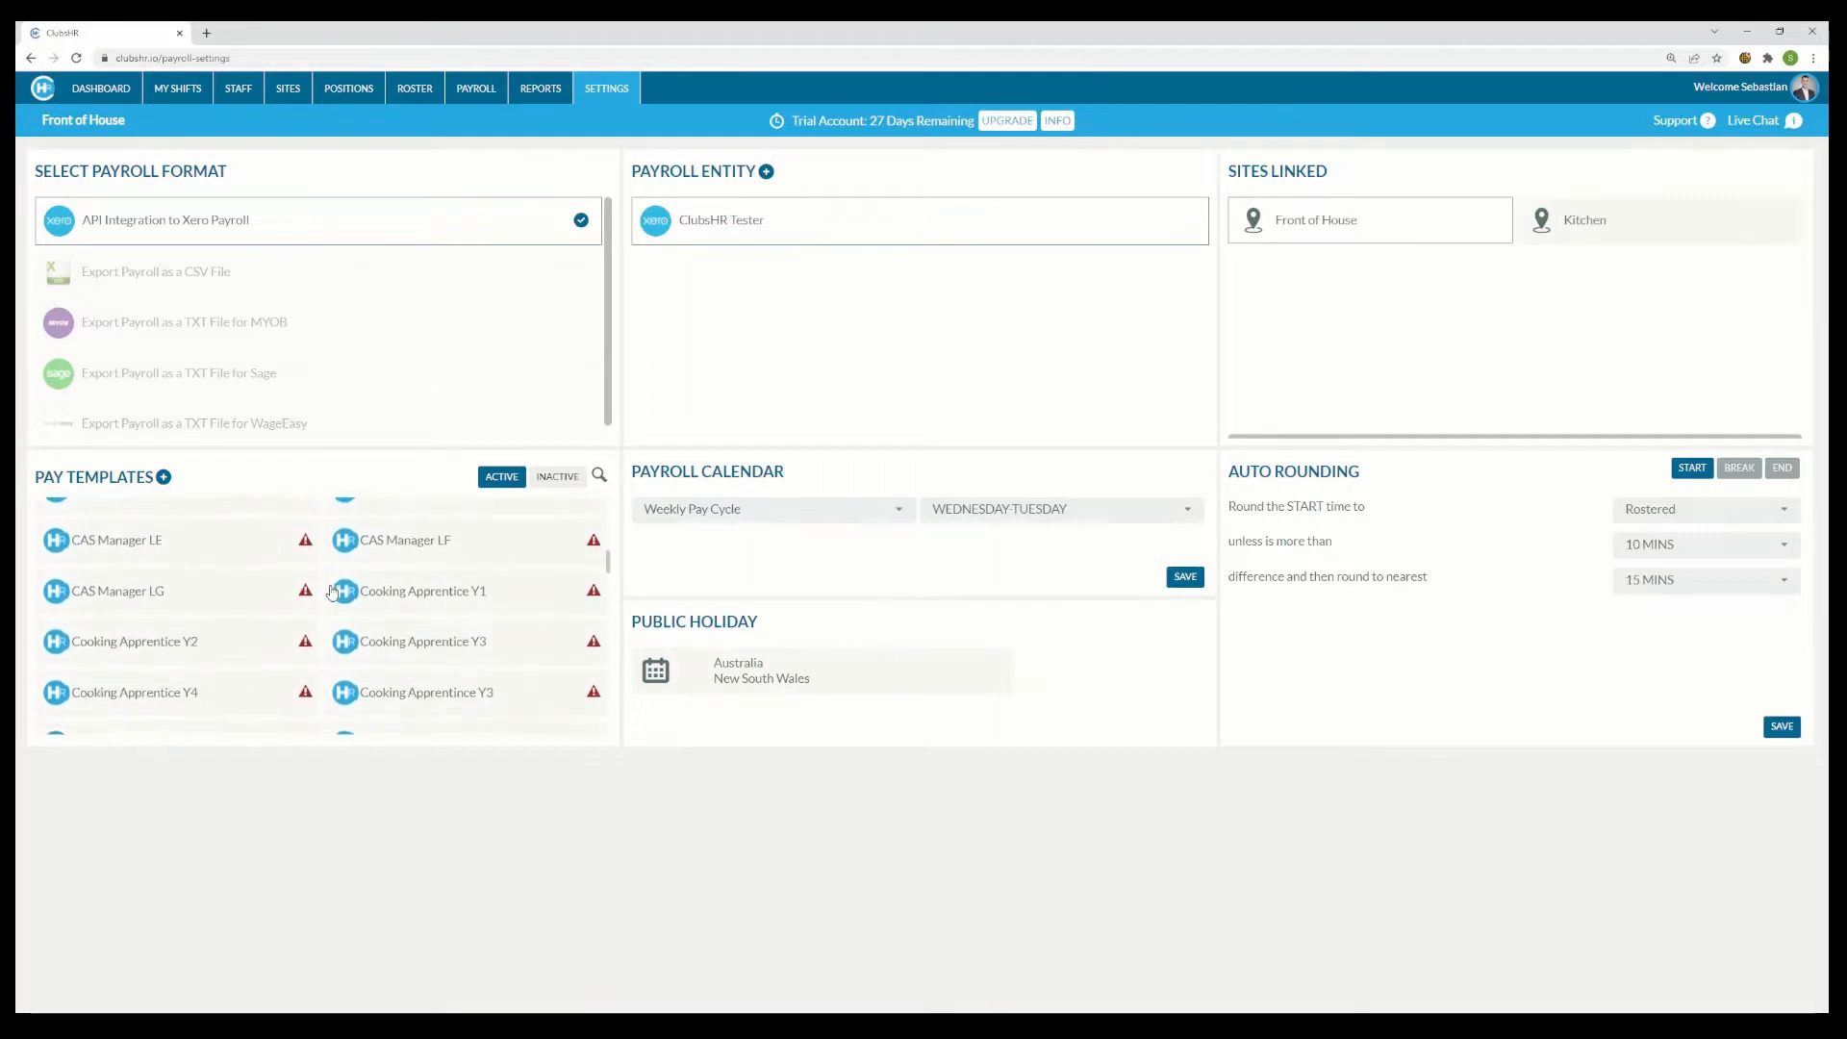
scroll(331, 591, up, 5)
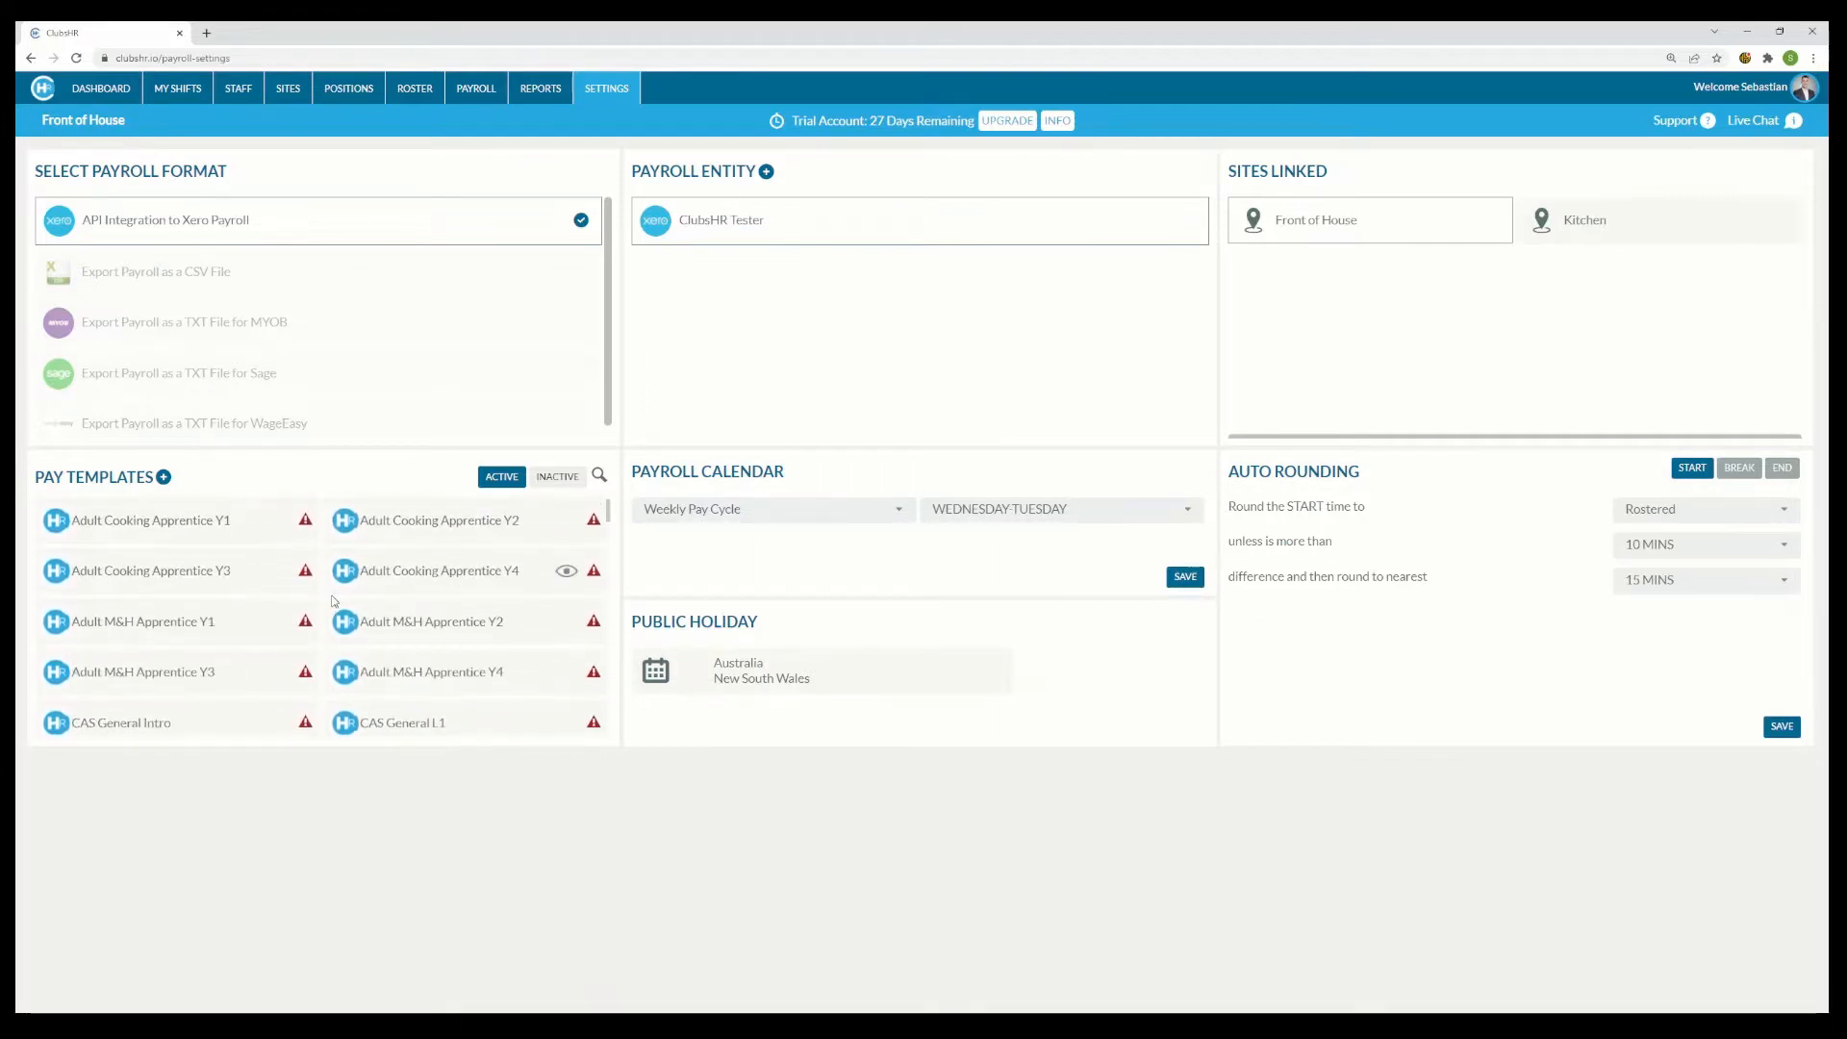
scroll(332, 606, down, 4)
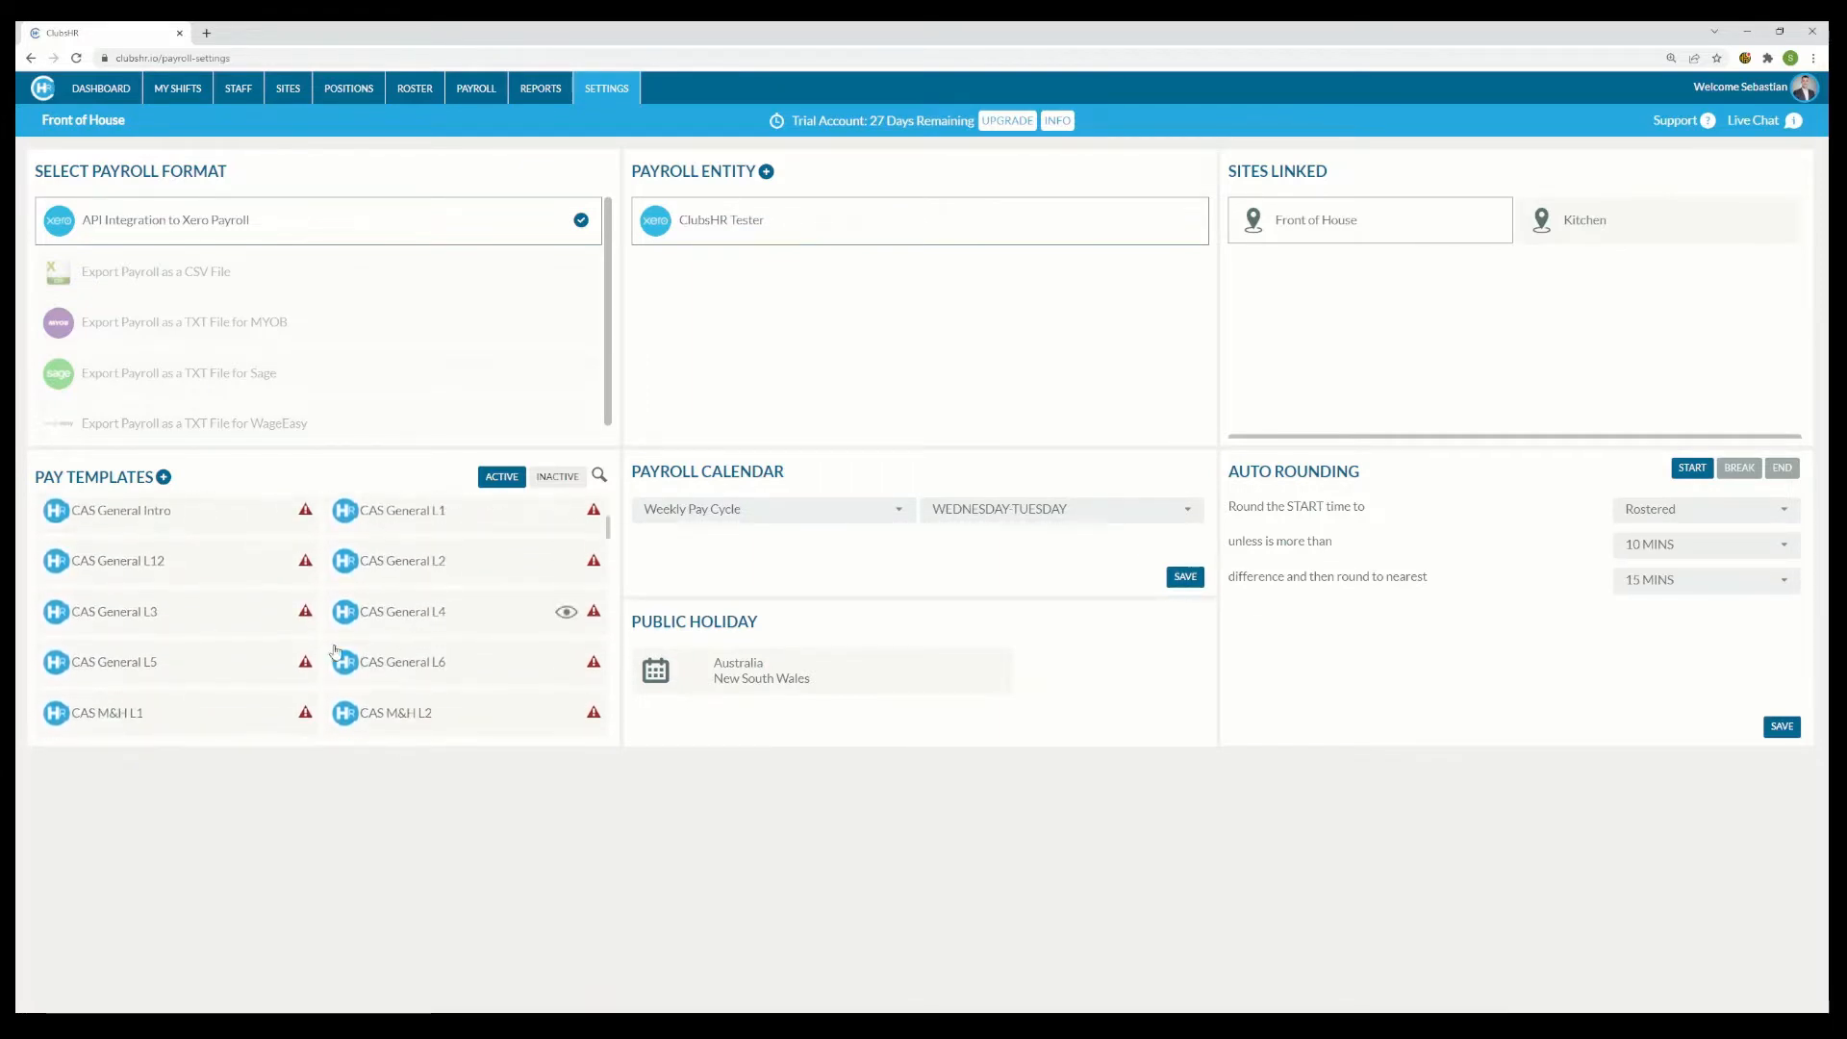
click(190, 666)
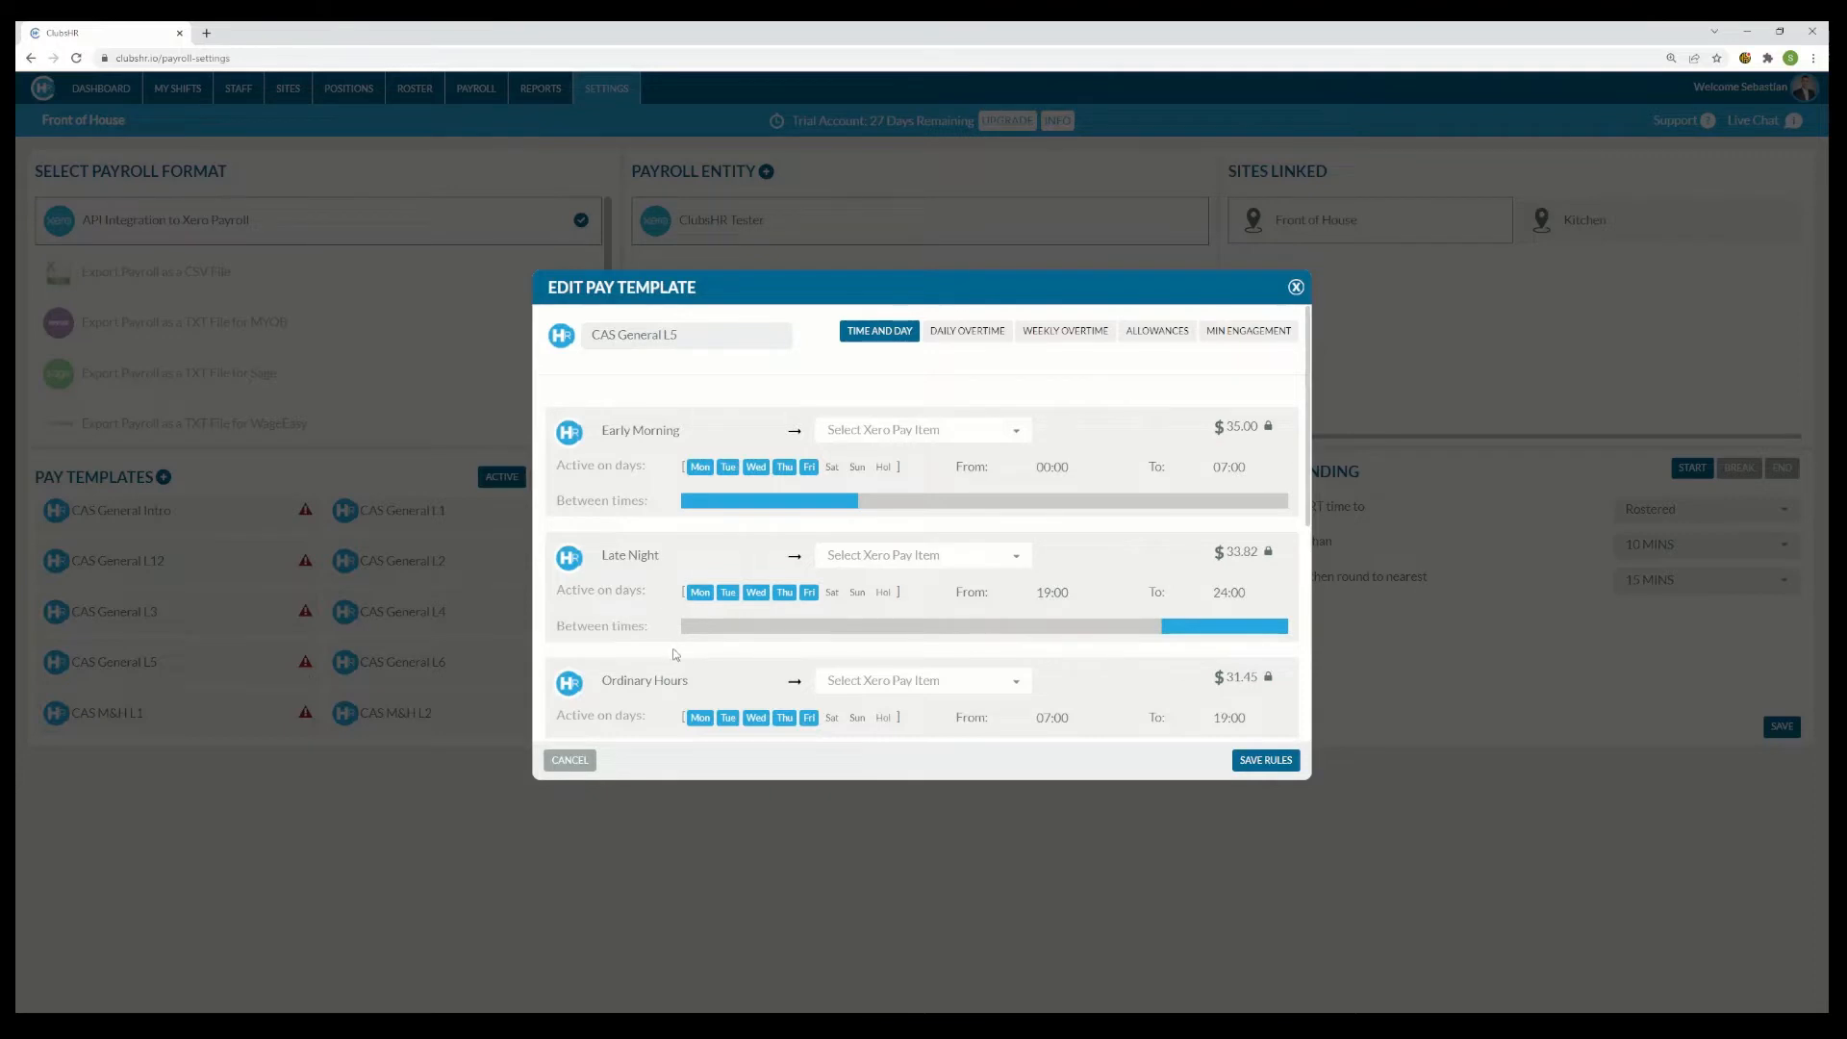
- Review the time and day rules of the CAS General L5 template, including its Early Morning rule and rate
scroll(673, 654, down, 3)
scroll(677, 658, up, 3)
drag(719, 340, 584, 338)
drag(688, 430, 607, 433)
drag(1172, 430, 1285, 430)
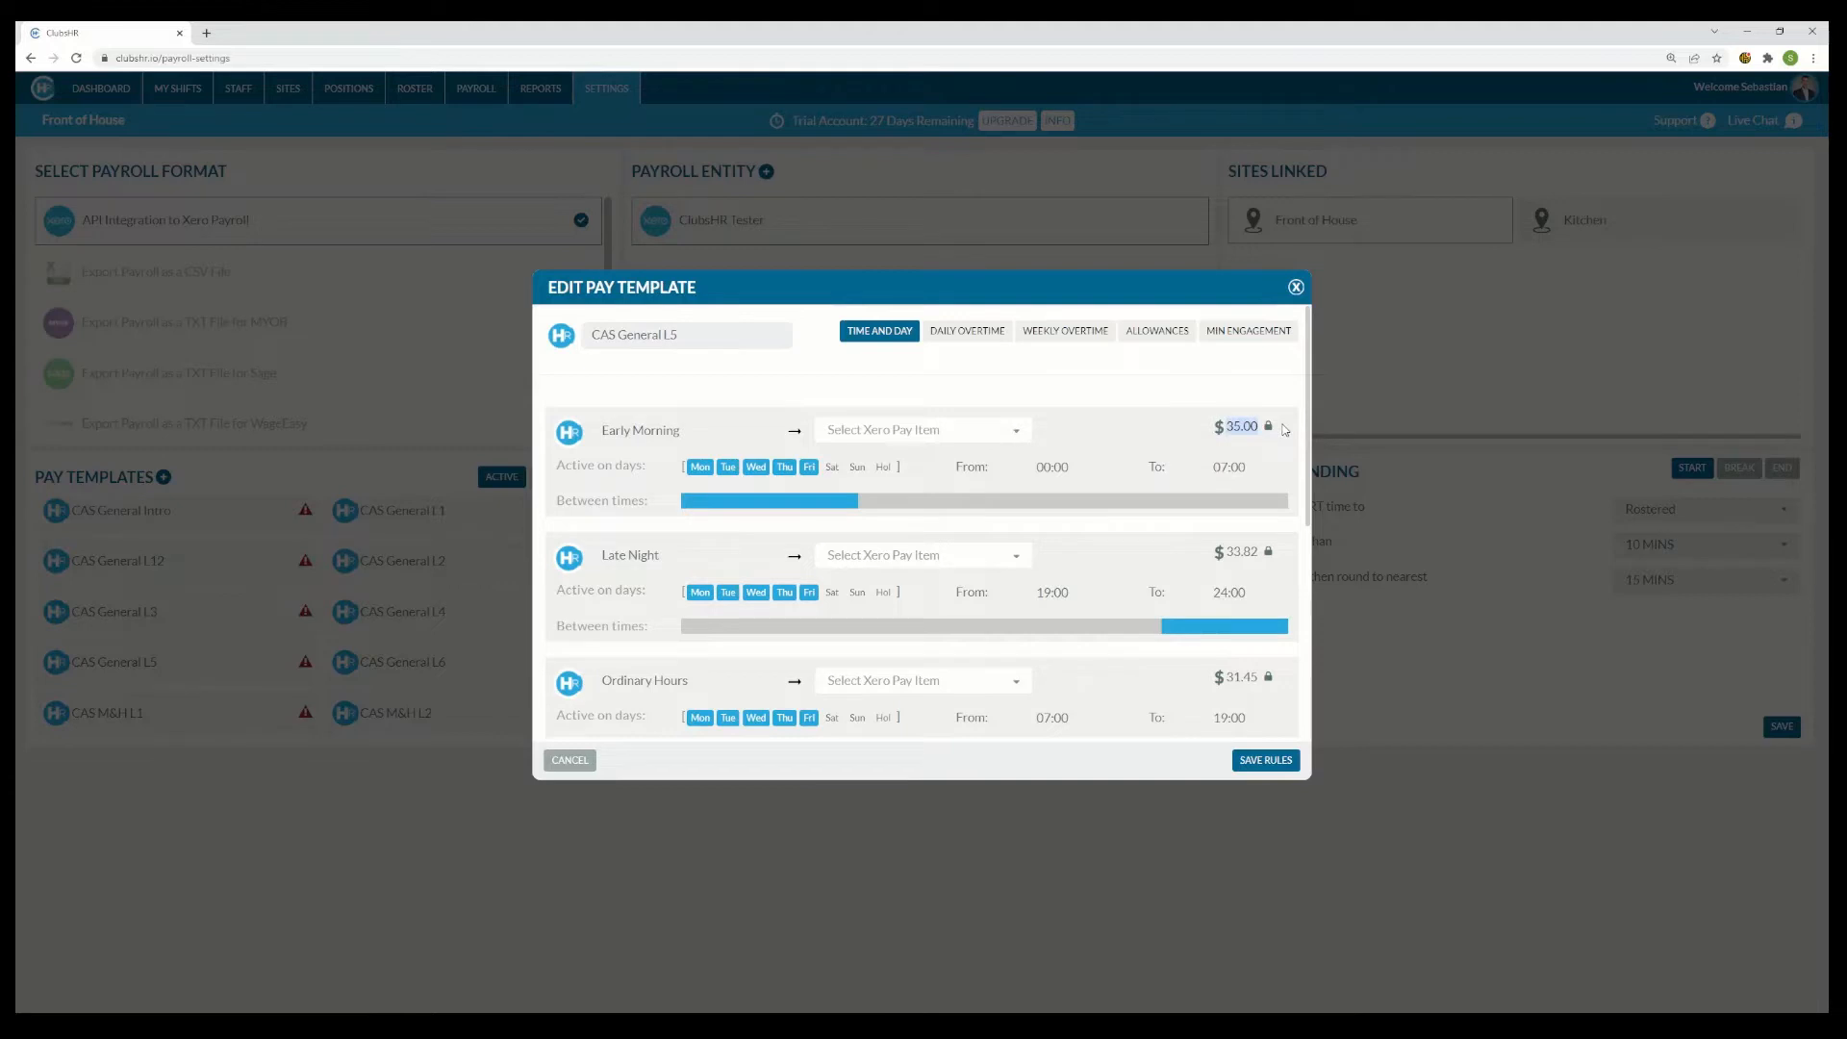
click(1076, 430)
- Look through the template's daily overtime, weekly overtime, allowances and minimum engagement rules
click(996, 338)
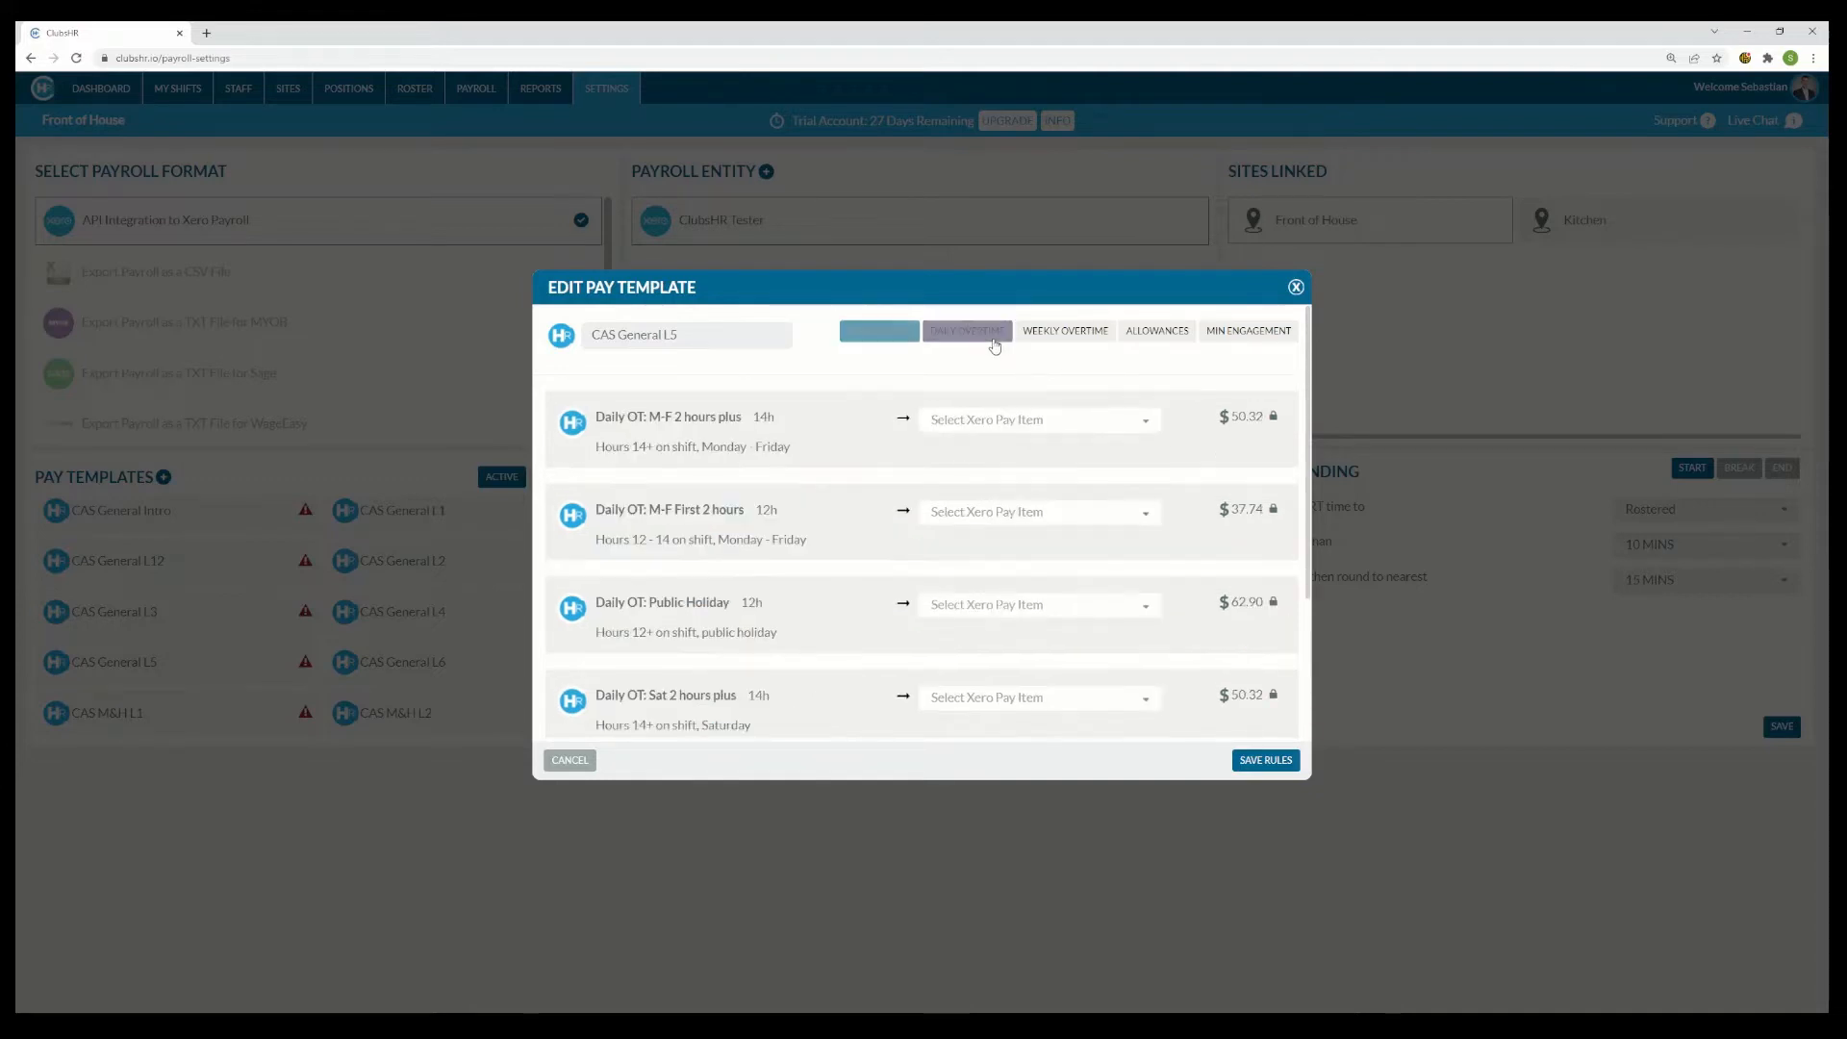
click(1049, 336)
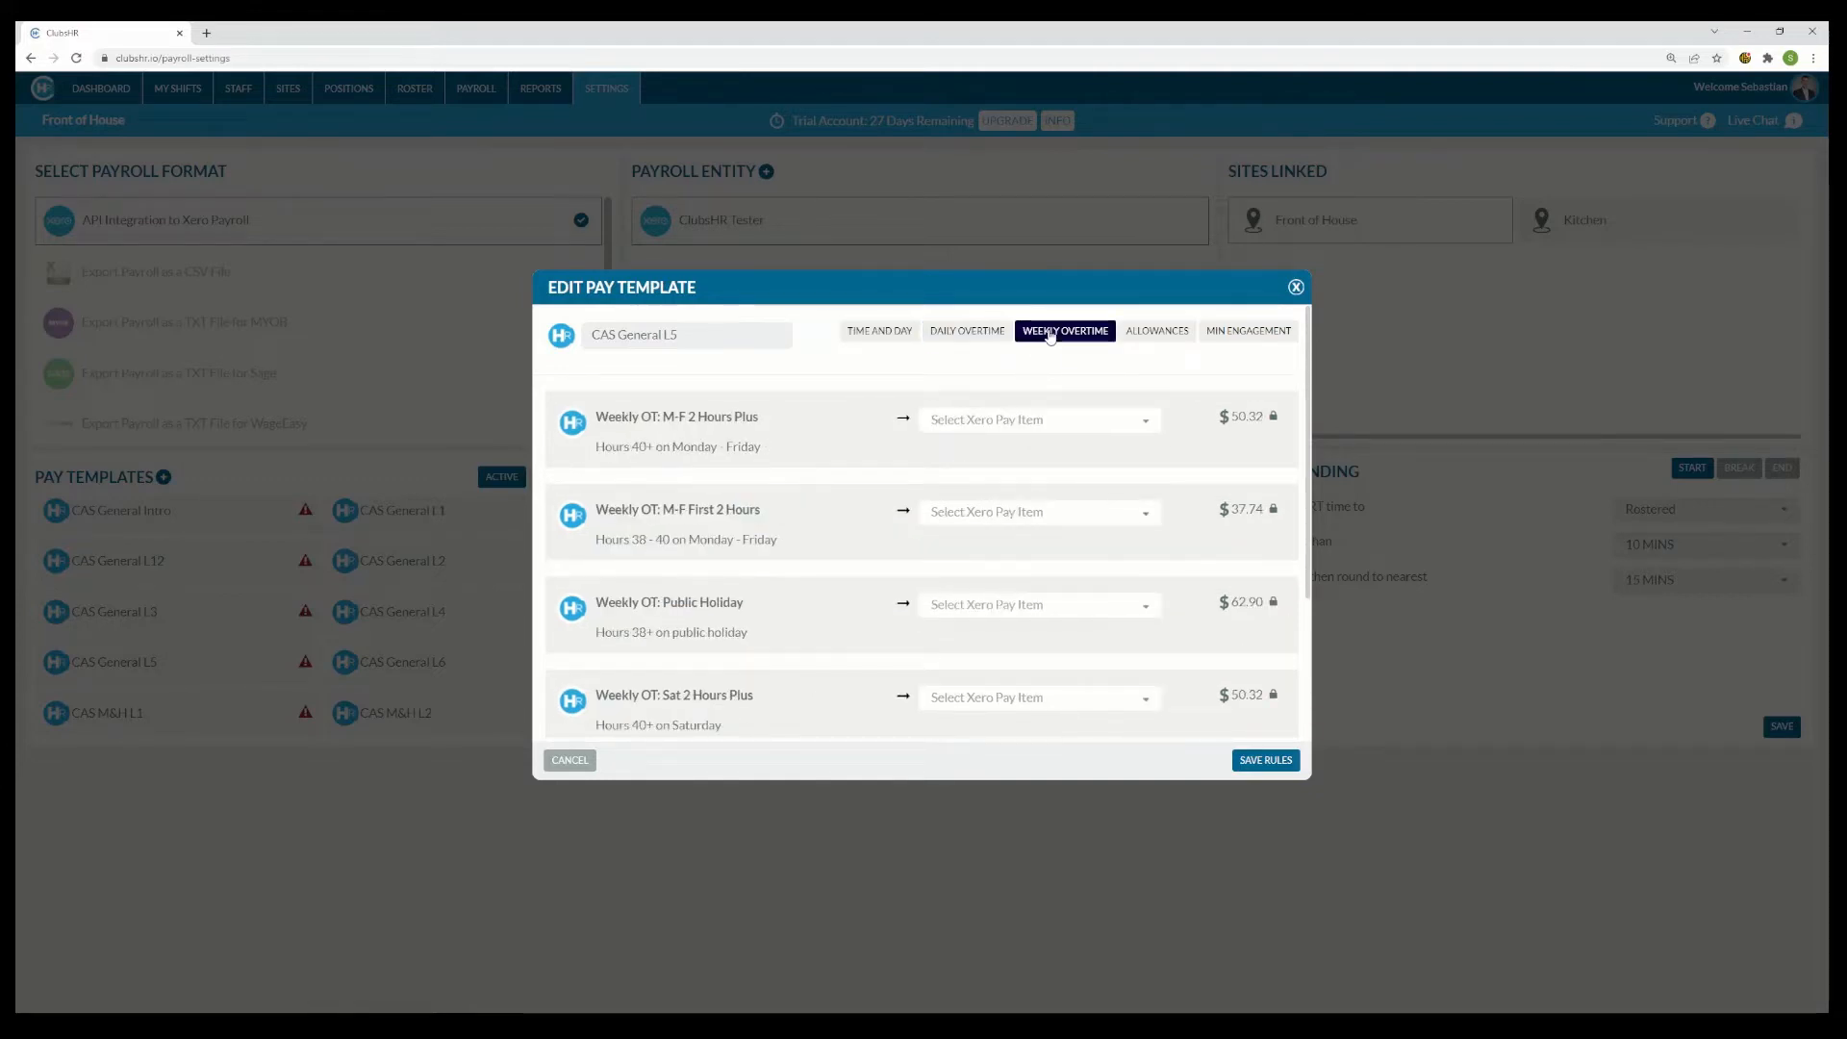
click(1155, 339)
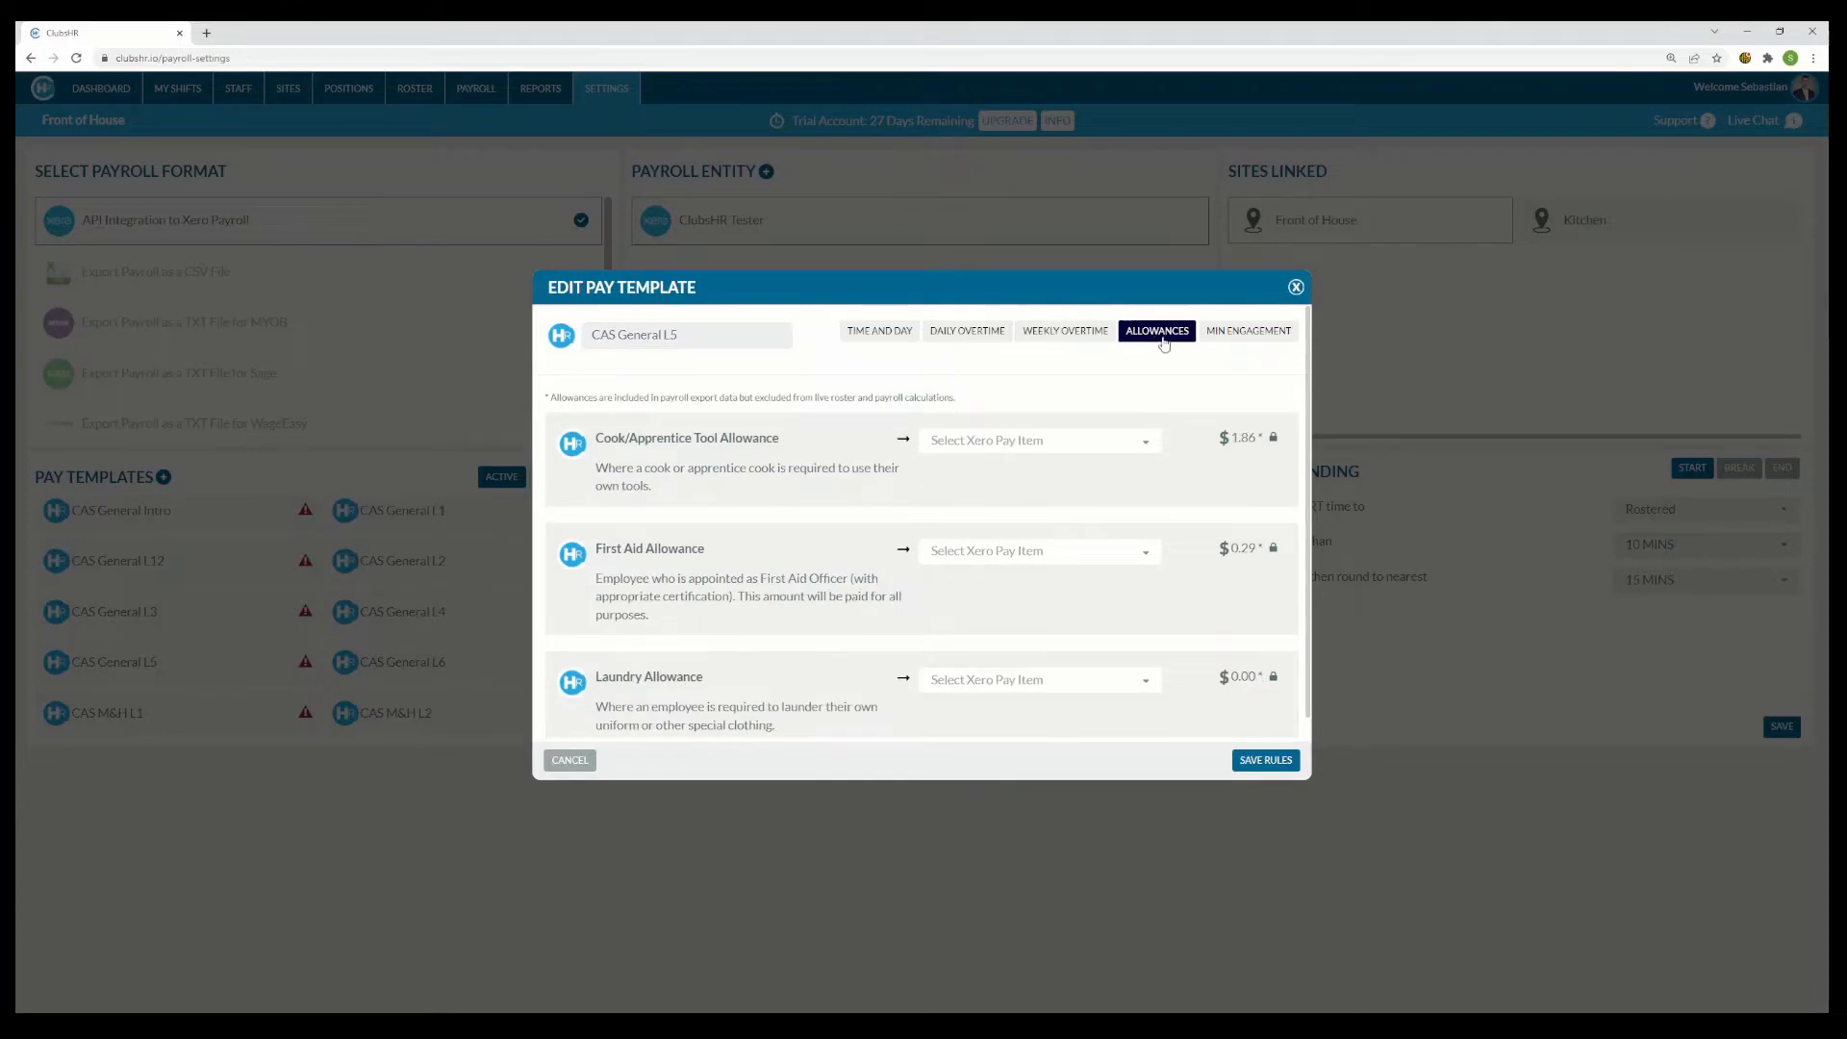
click(1239, 337)
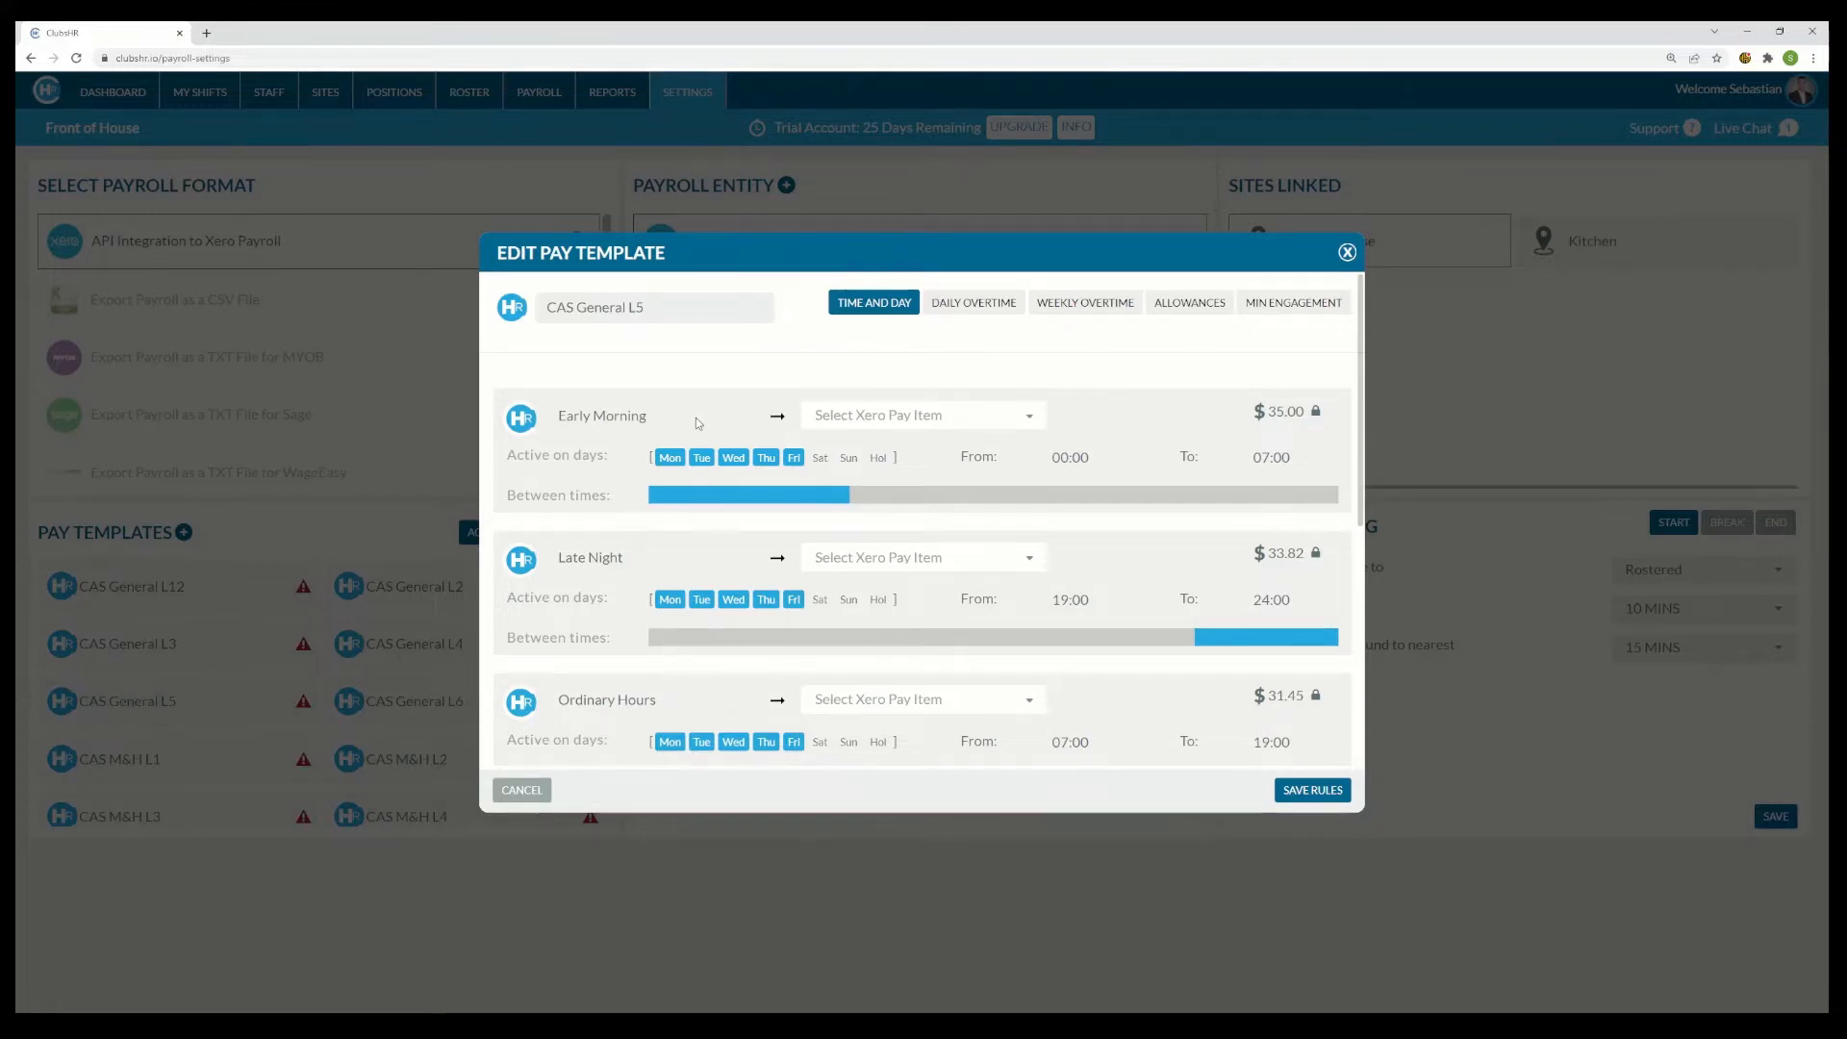
- Examine the locked Early Morning and Ordinary Hours rates, and close the CAS General L5 template
double_click(1276, 414)
click(1275, 703)
drag(1268, 698, 1320, 707)
click(1317, 722)
click(1348, 253)
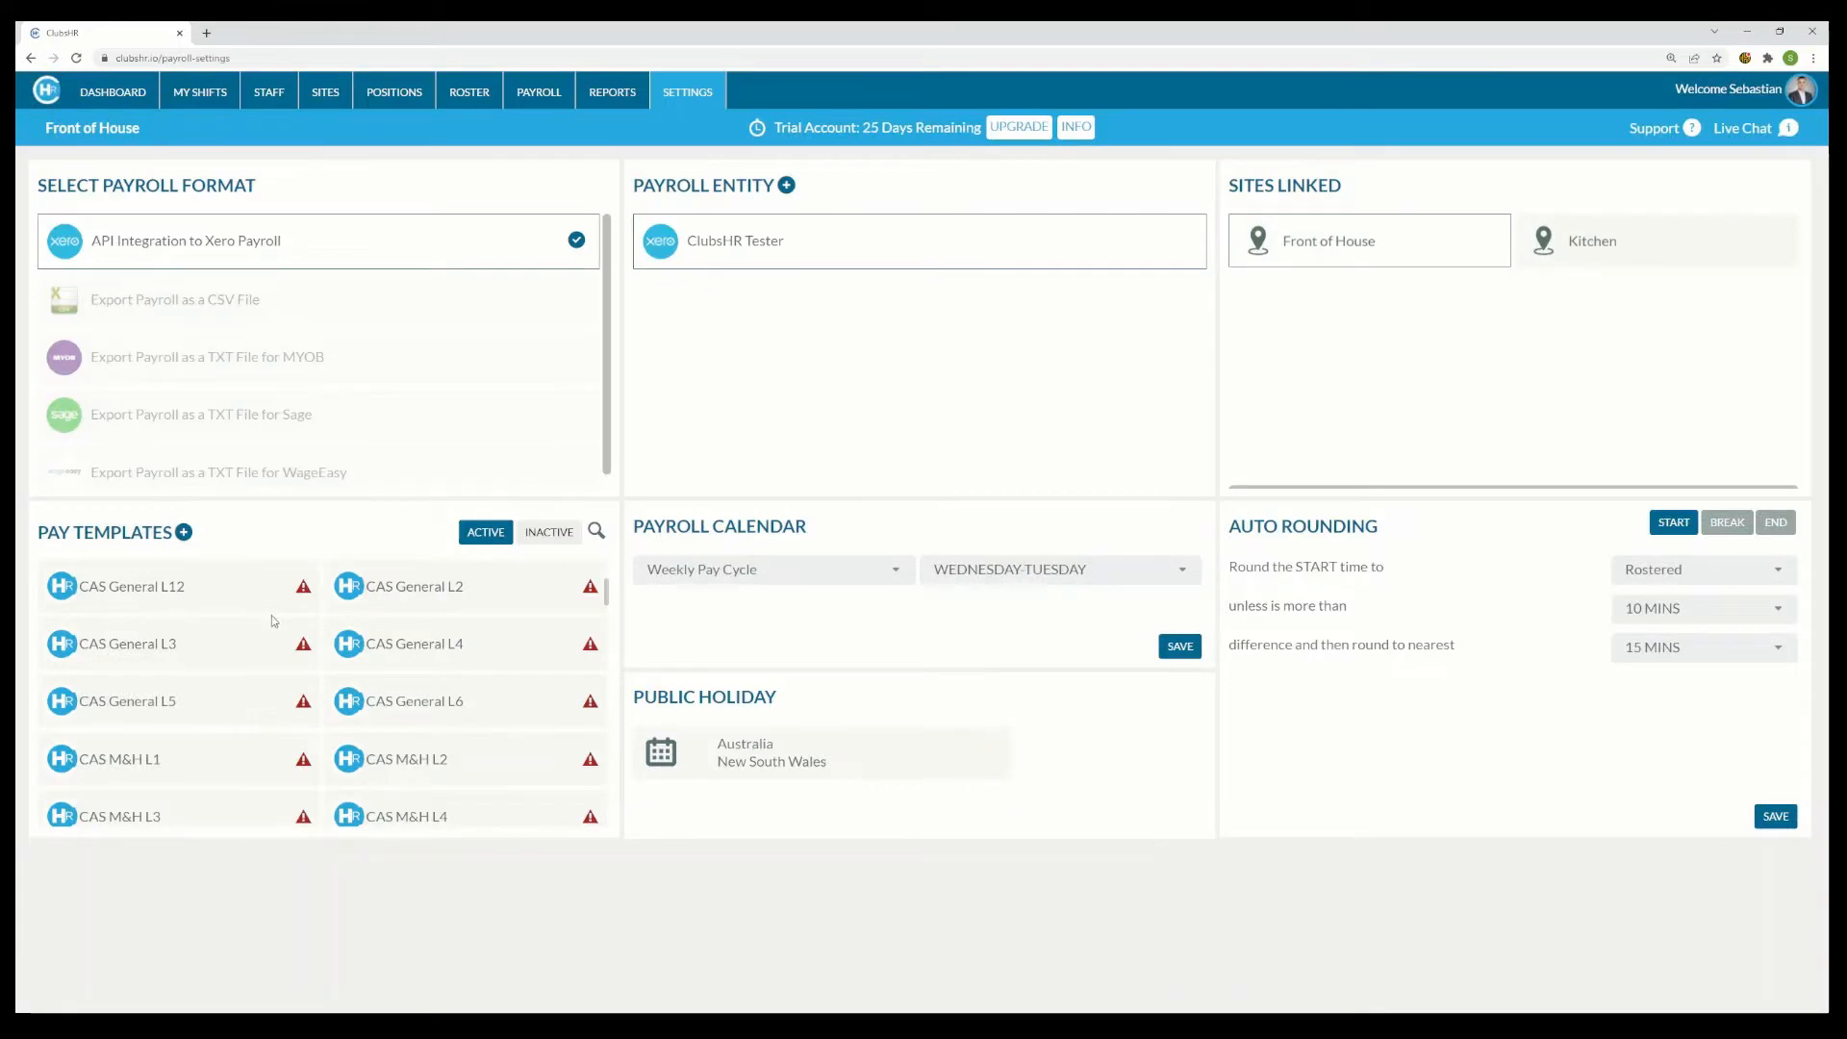
- Create a new pay template named Marketing Coordinator
mouse_move(274, 618)
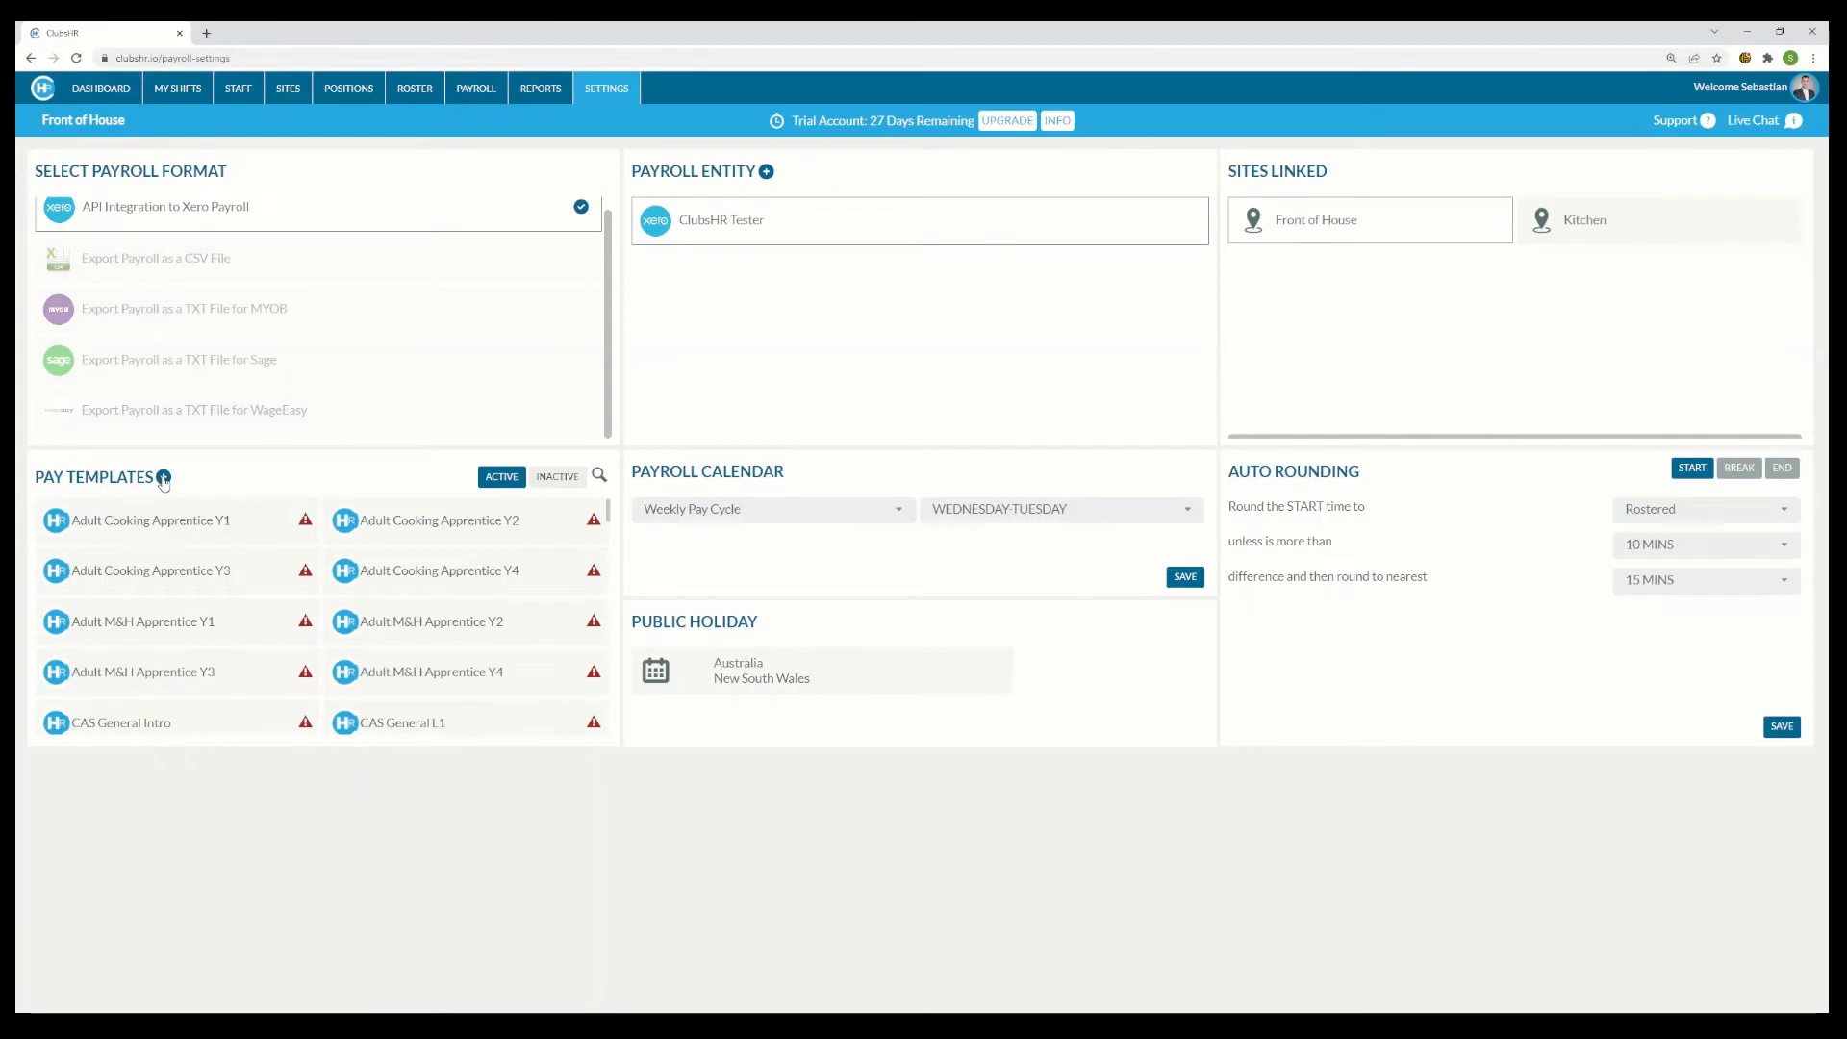
click(164, 478)
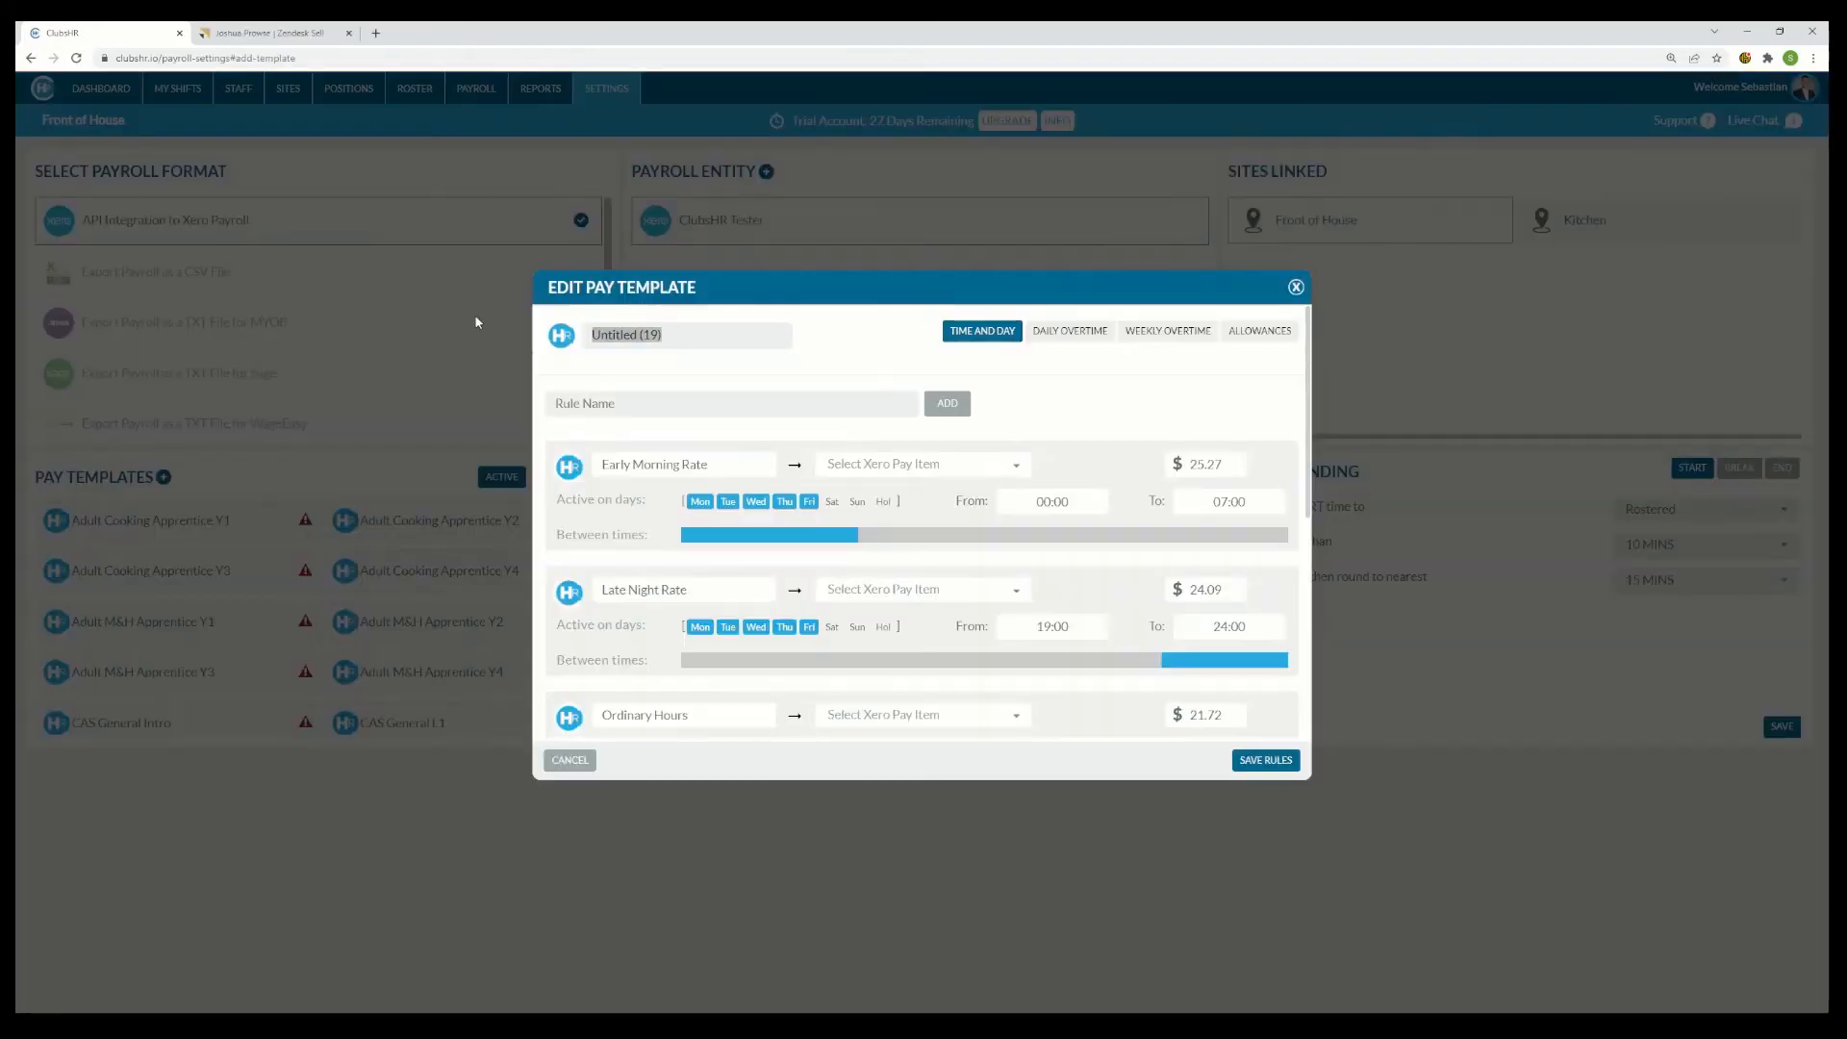
text(Marketing Coordinator)
- Delete every time and day rule except Ordinary Hours from the Marketing Coordinator template
click(1270, 464)
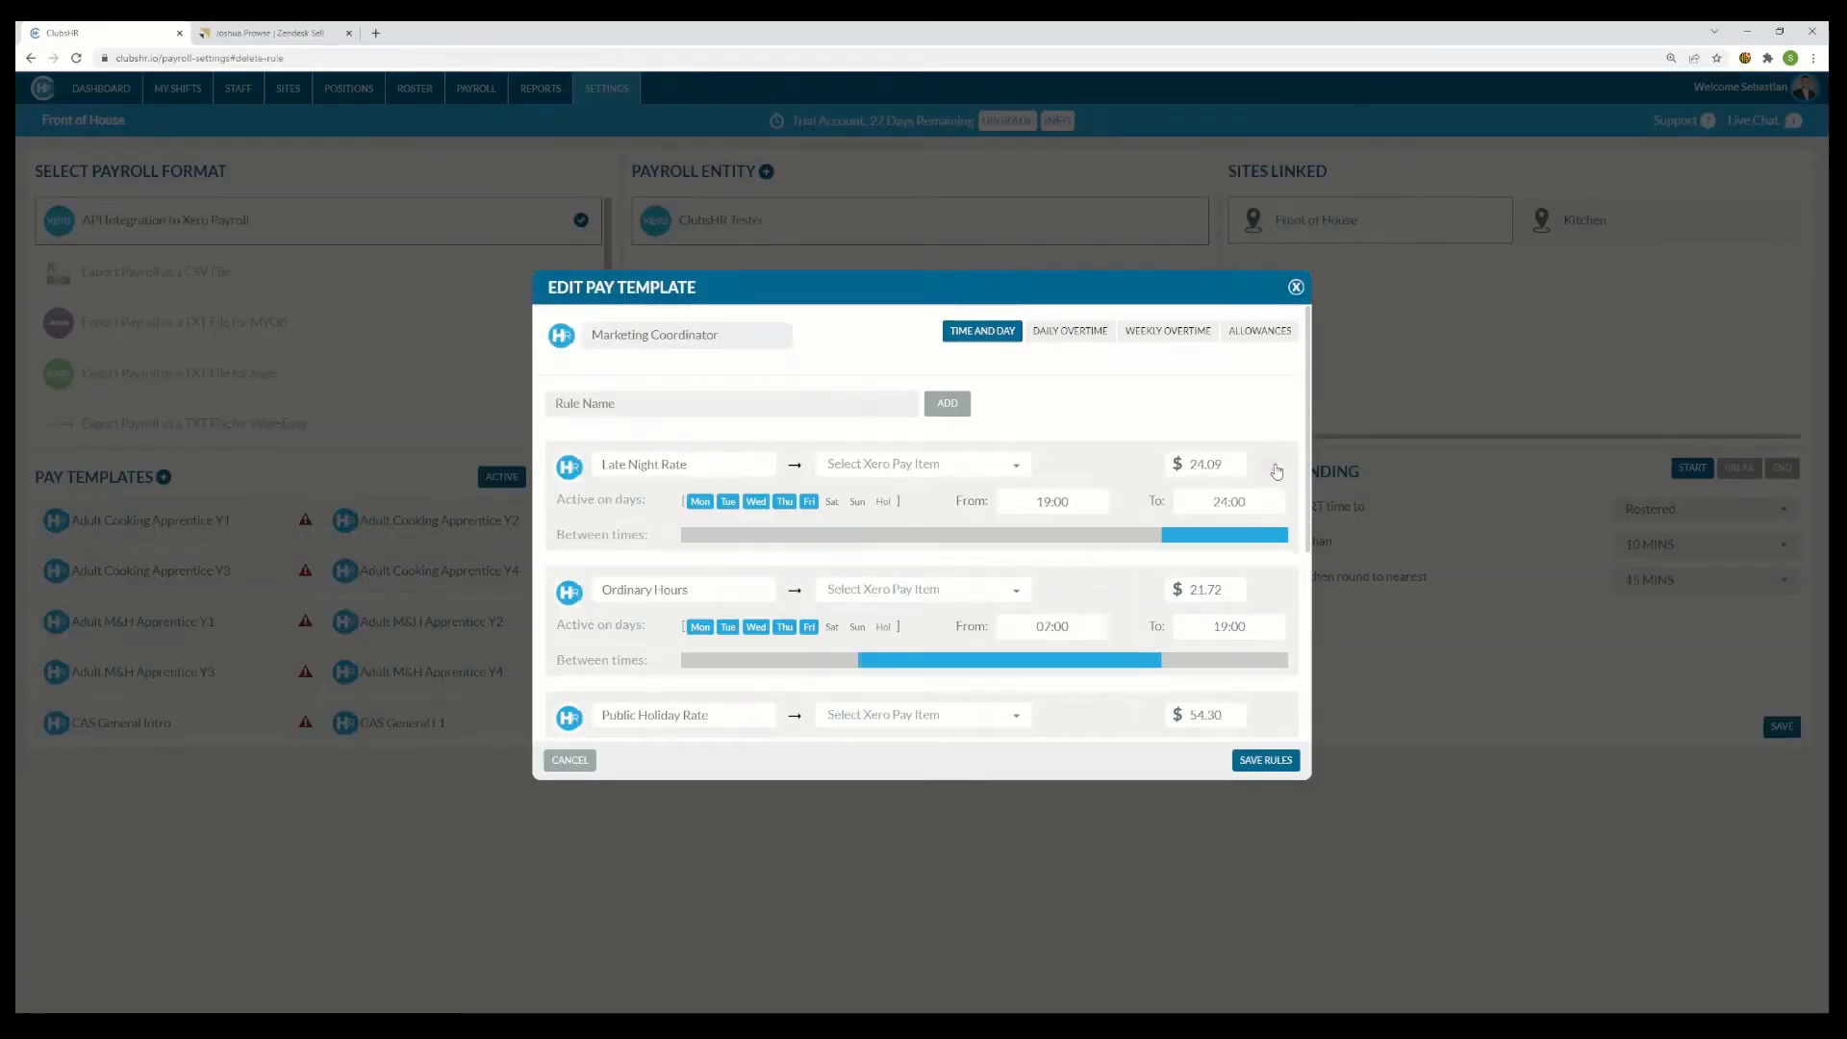
click(1271, 465)
click(1271, 590)
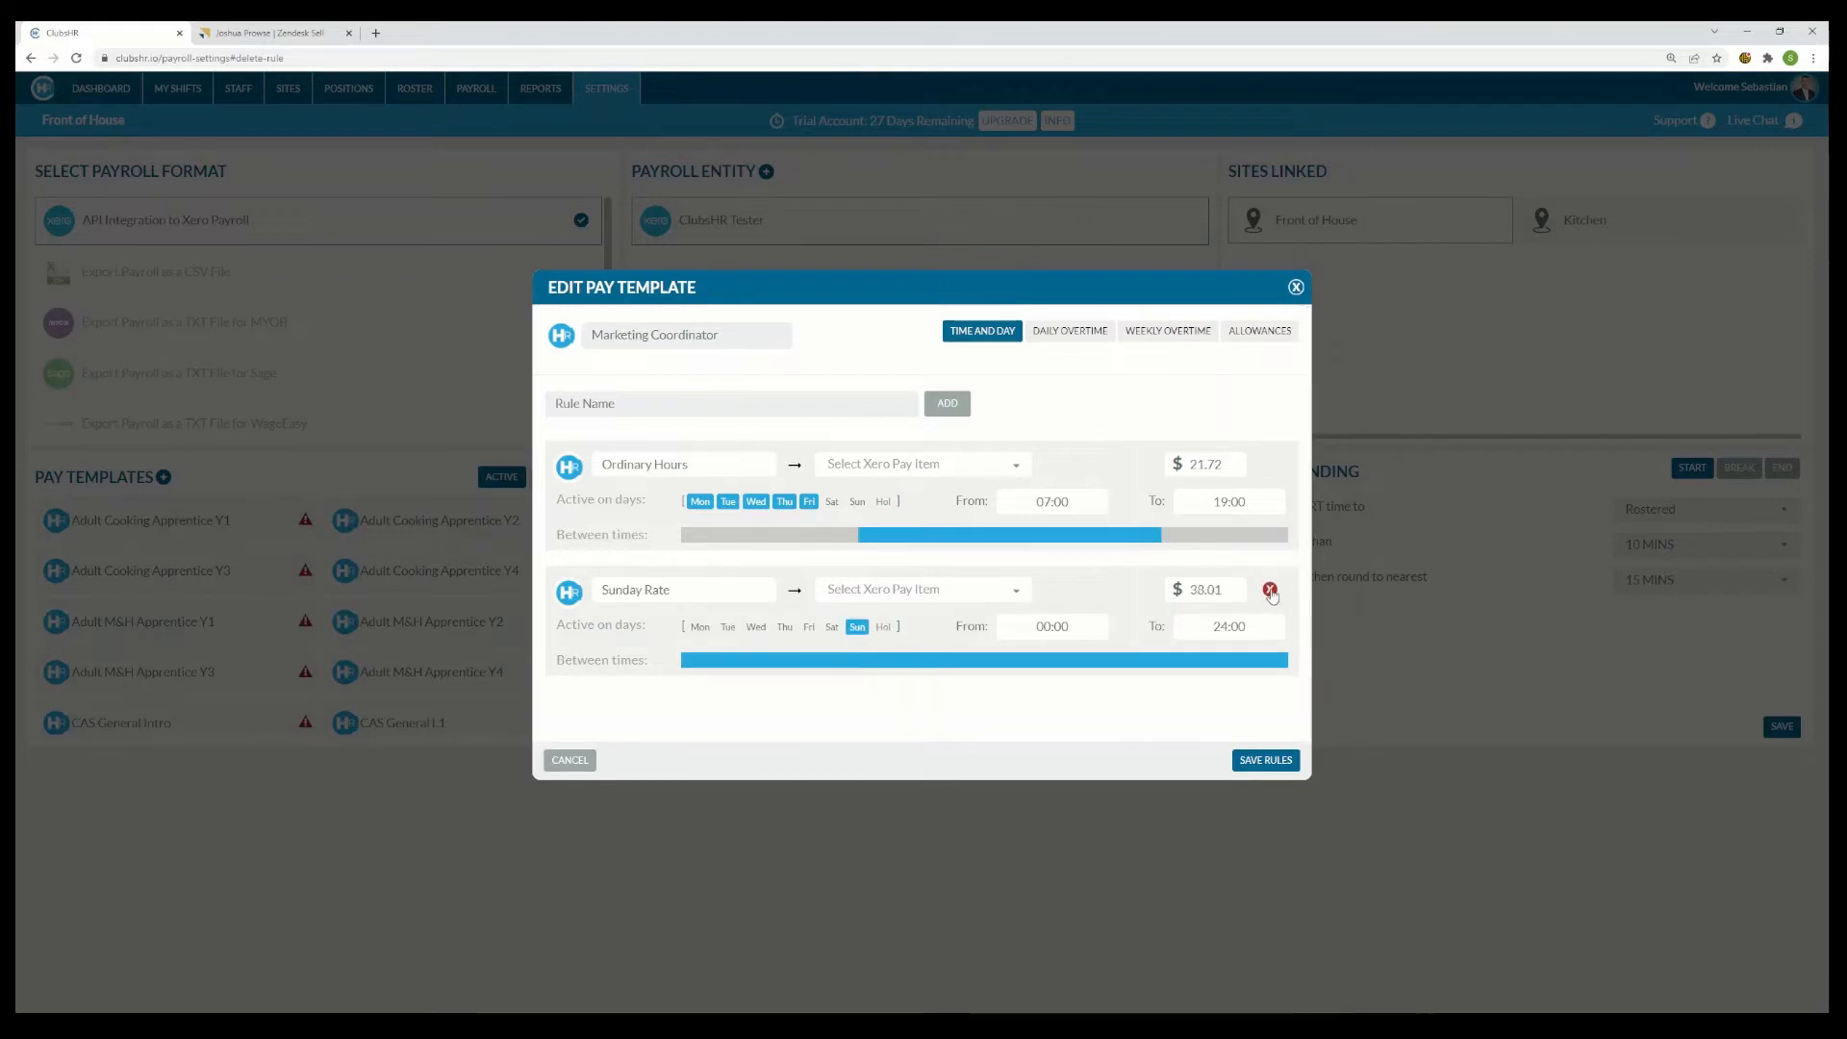
click(1271, 589)
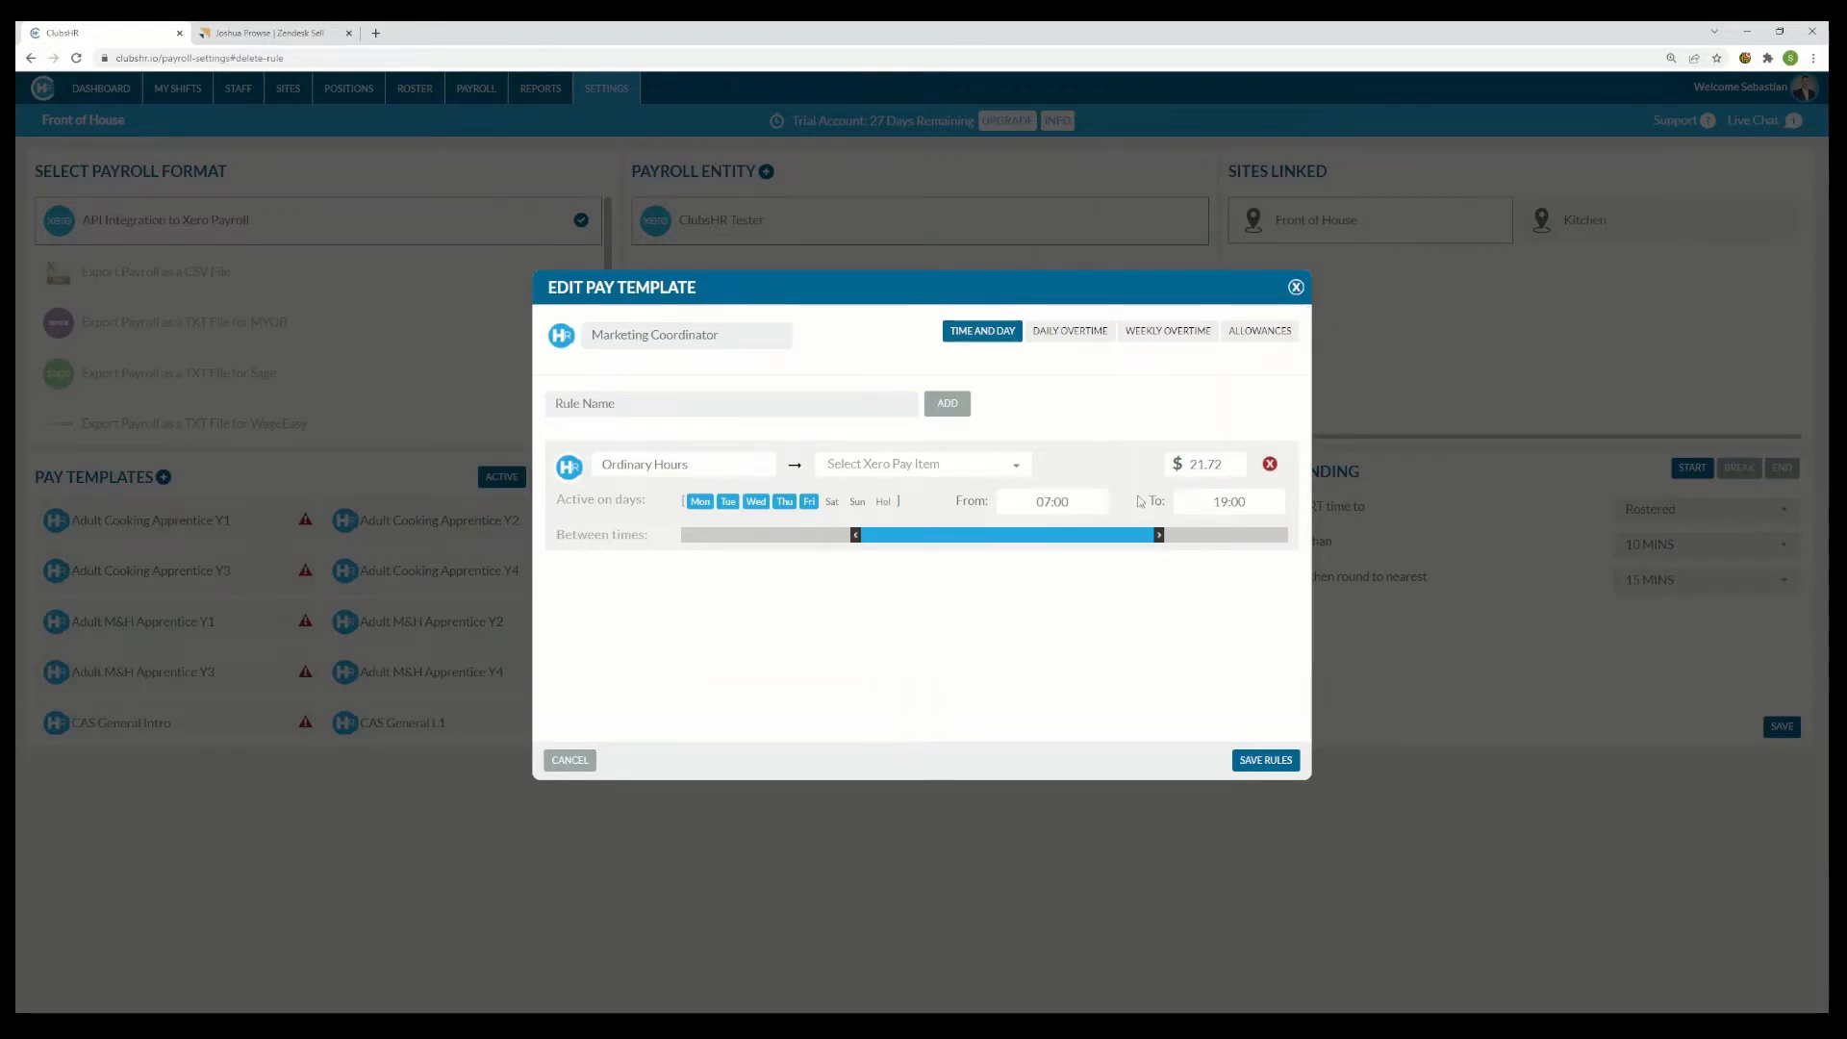
- Make the Ordinary Hours rule also active on Saturday, Sunday and holidays, and extend its hours to 00:00–24:00
click(831, 501)
click(857, 501)
click(883, 501)
drag(1159, 535, 1286, 535)
drag(856, 534, 672, 529)
- Set the Ordinary Hours rate to $35.00, save the rules and close the pay template
drag(1225, 464, 1146, 470)
text(3)
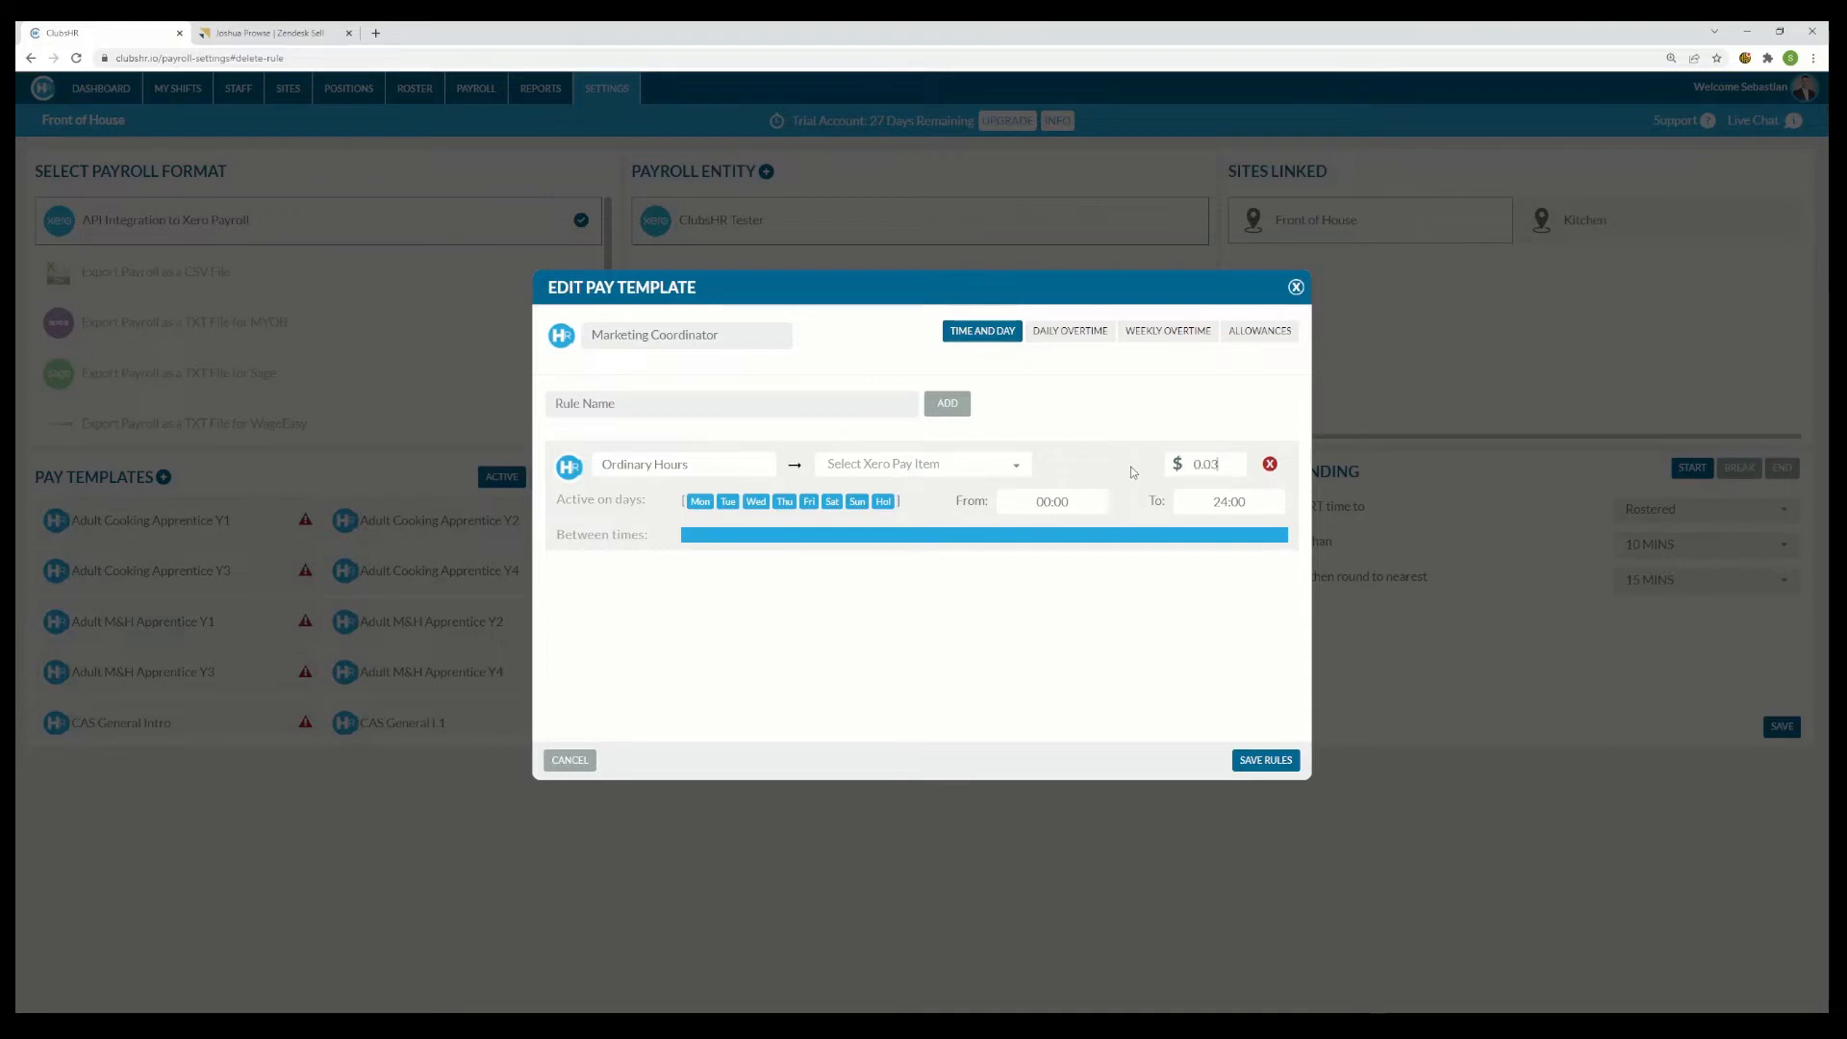
text(5.00)
click(1258, 761)
click(1295, 289)
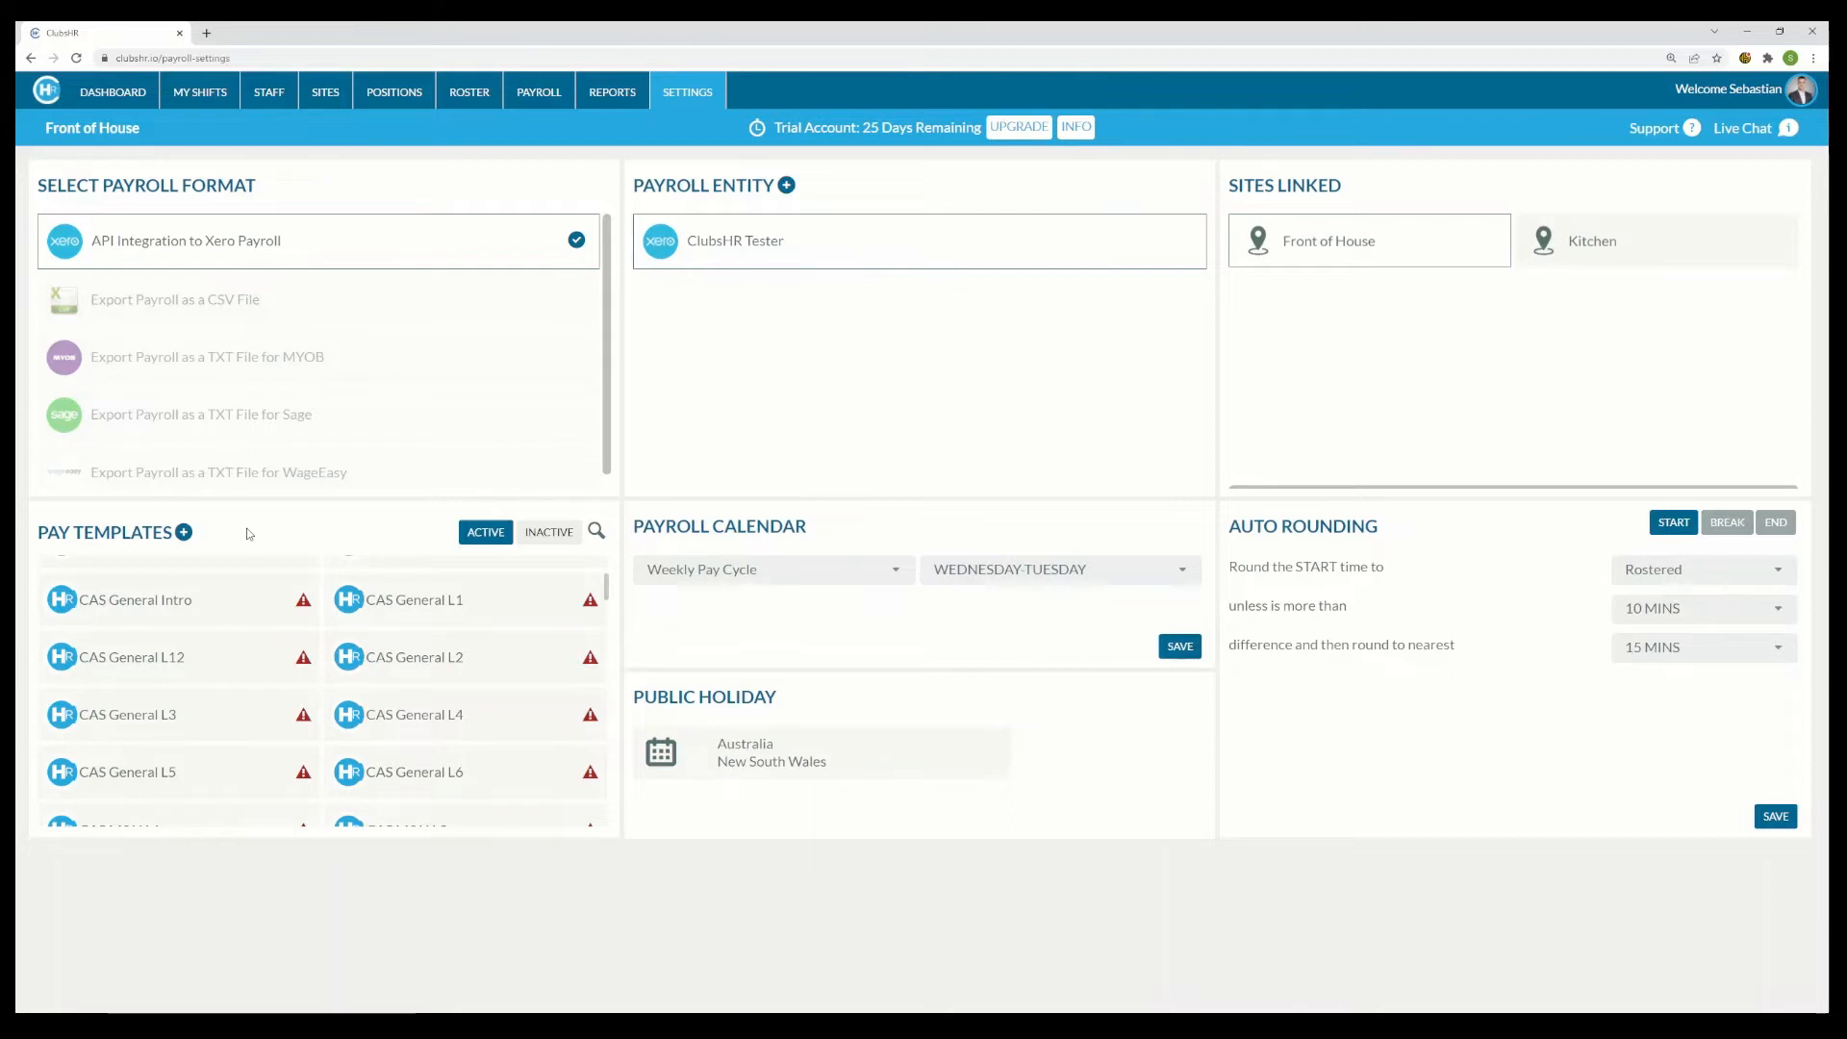
- Open the CAS General L5 template and map its Early Morning rule to the Xero pay item CAS General L5 Early Morning
click(159, 781)
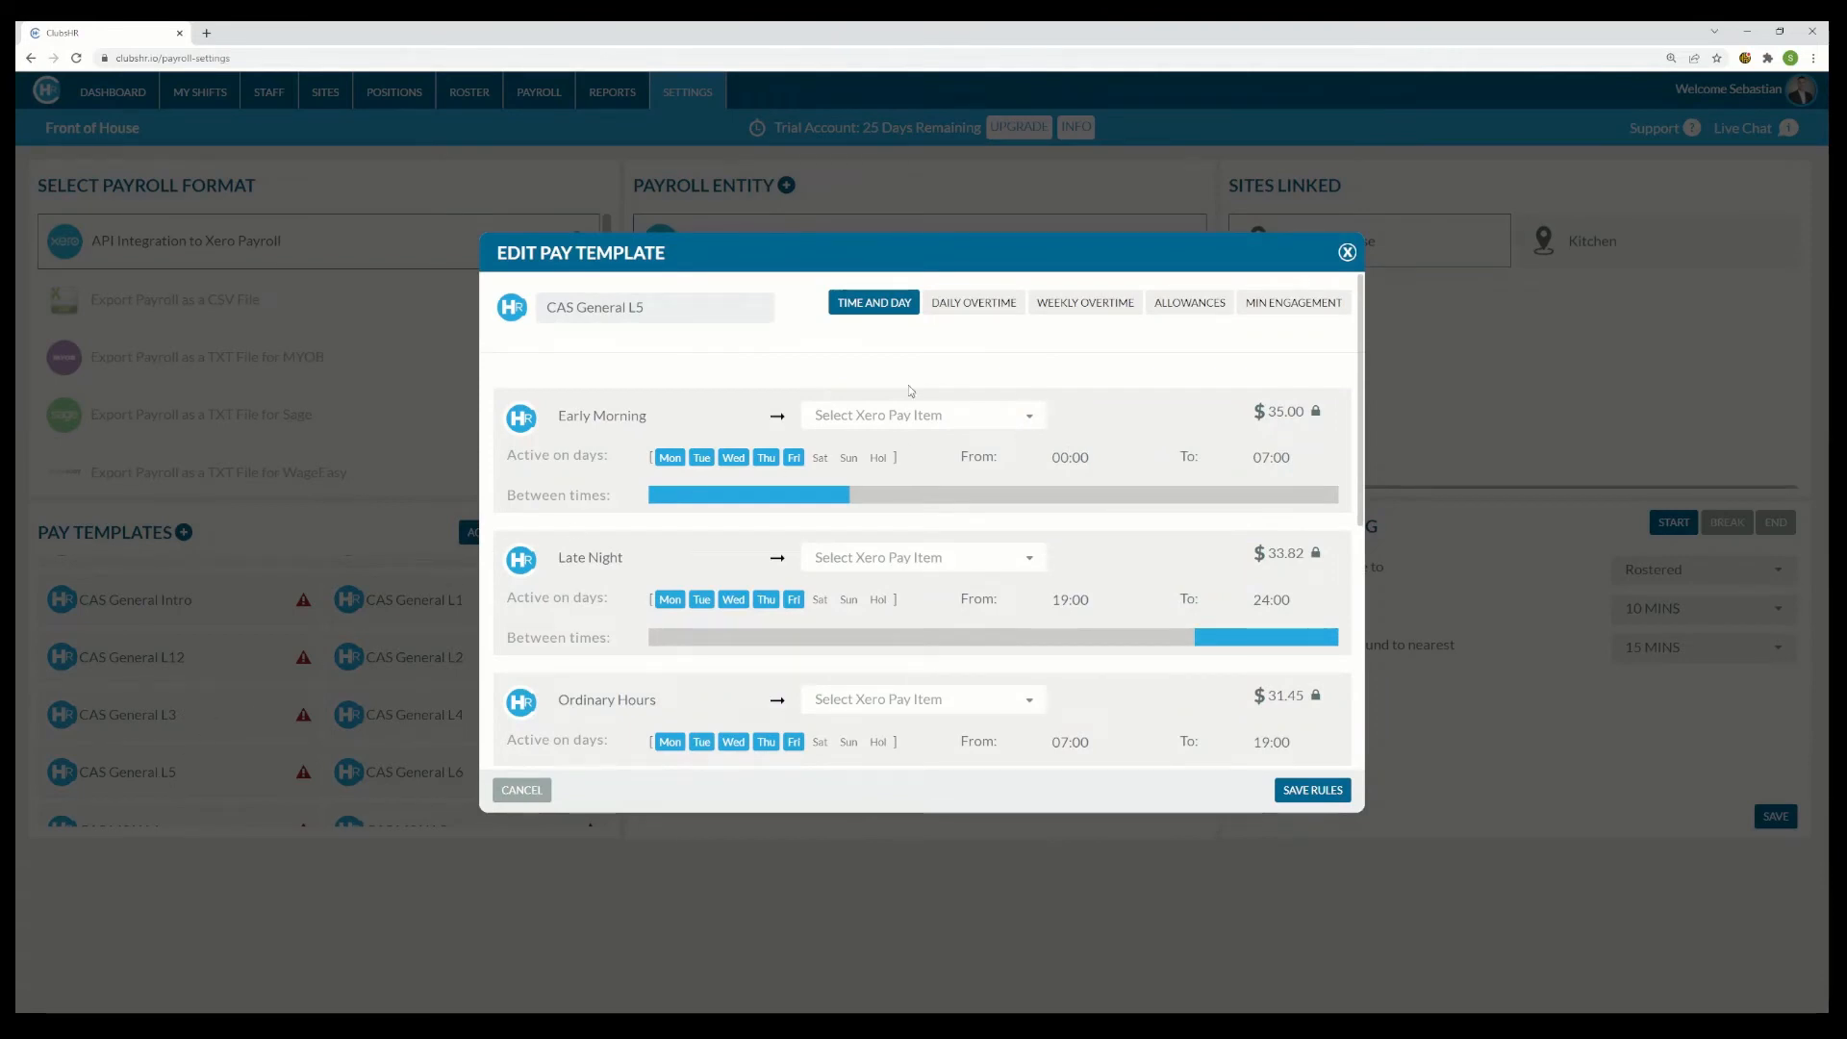
click(1030, 417)
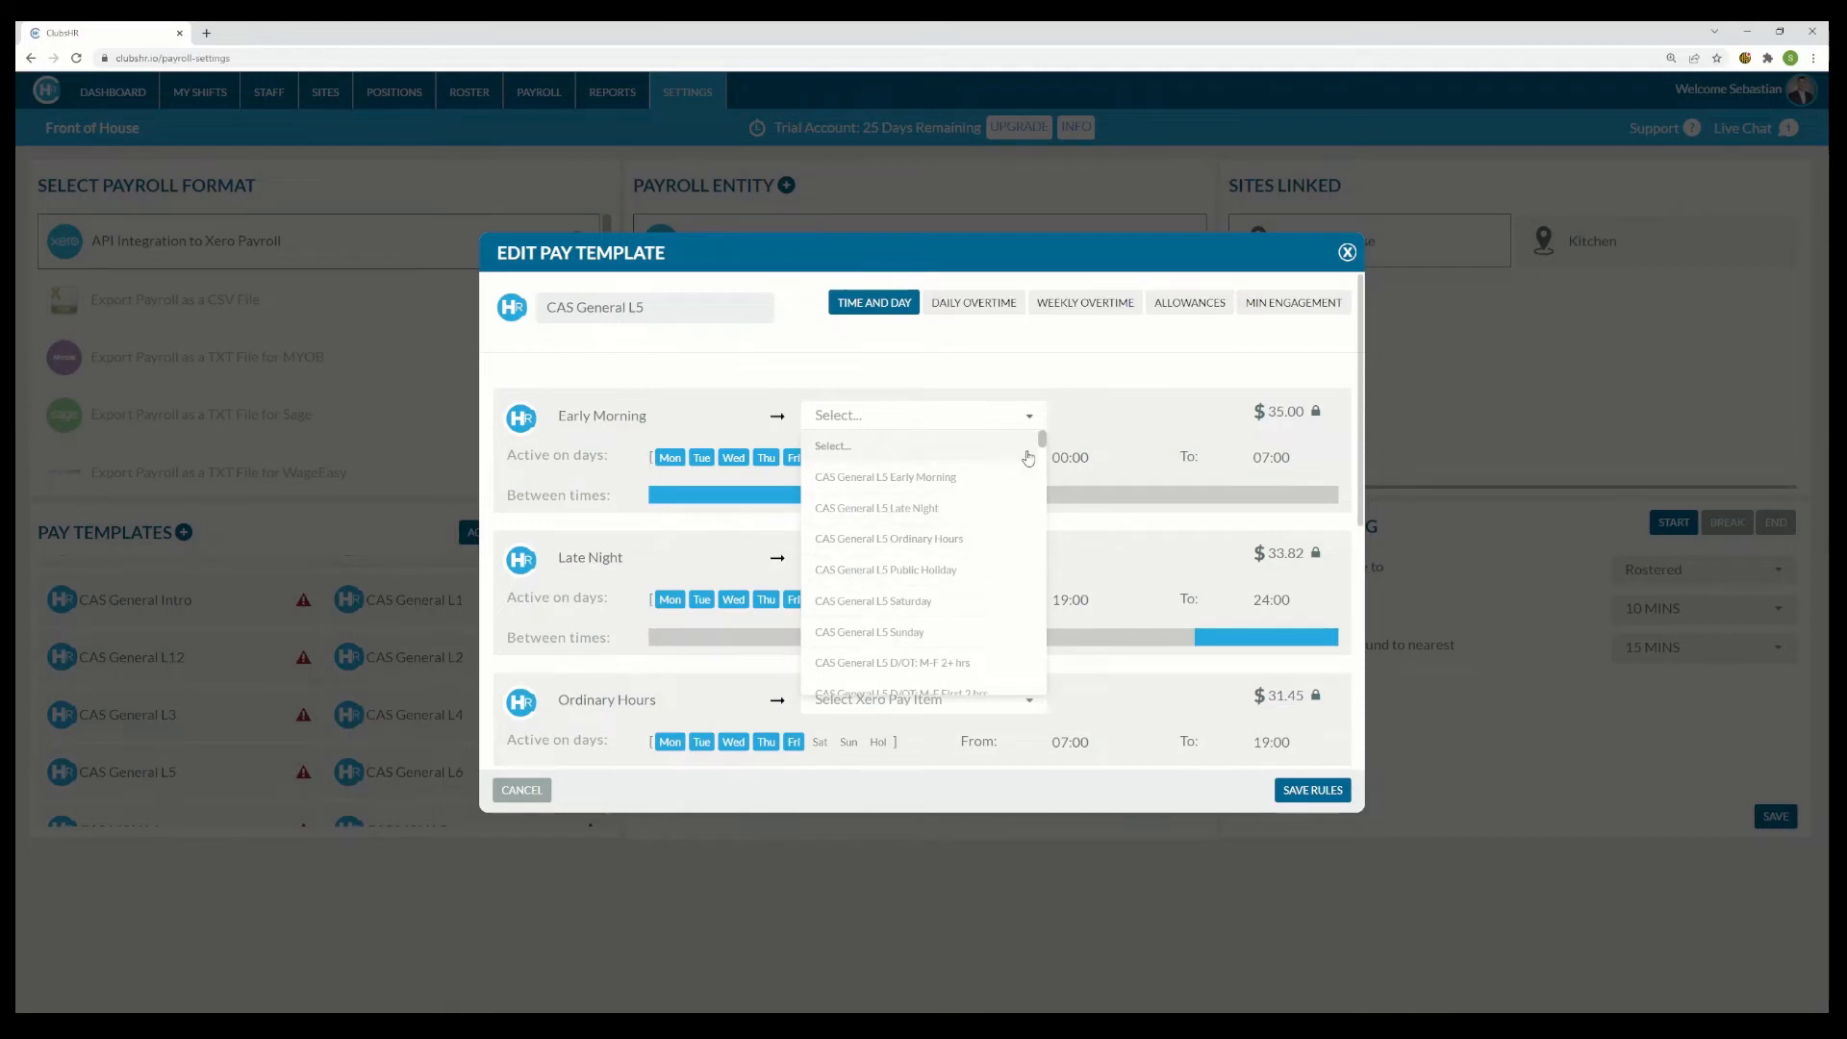
click(1032, 419)
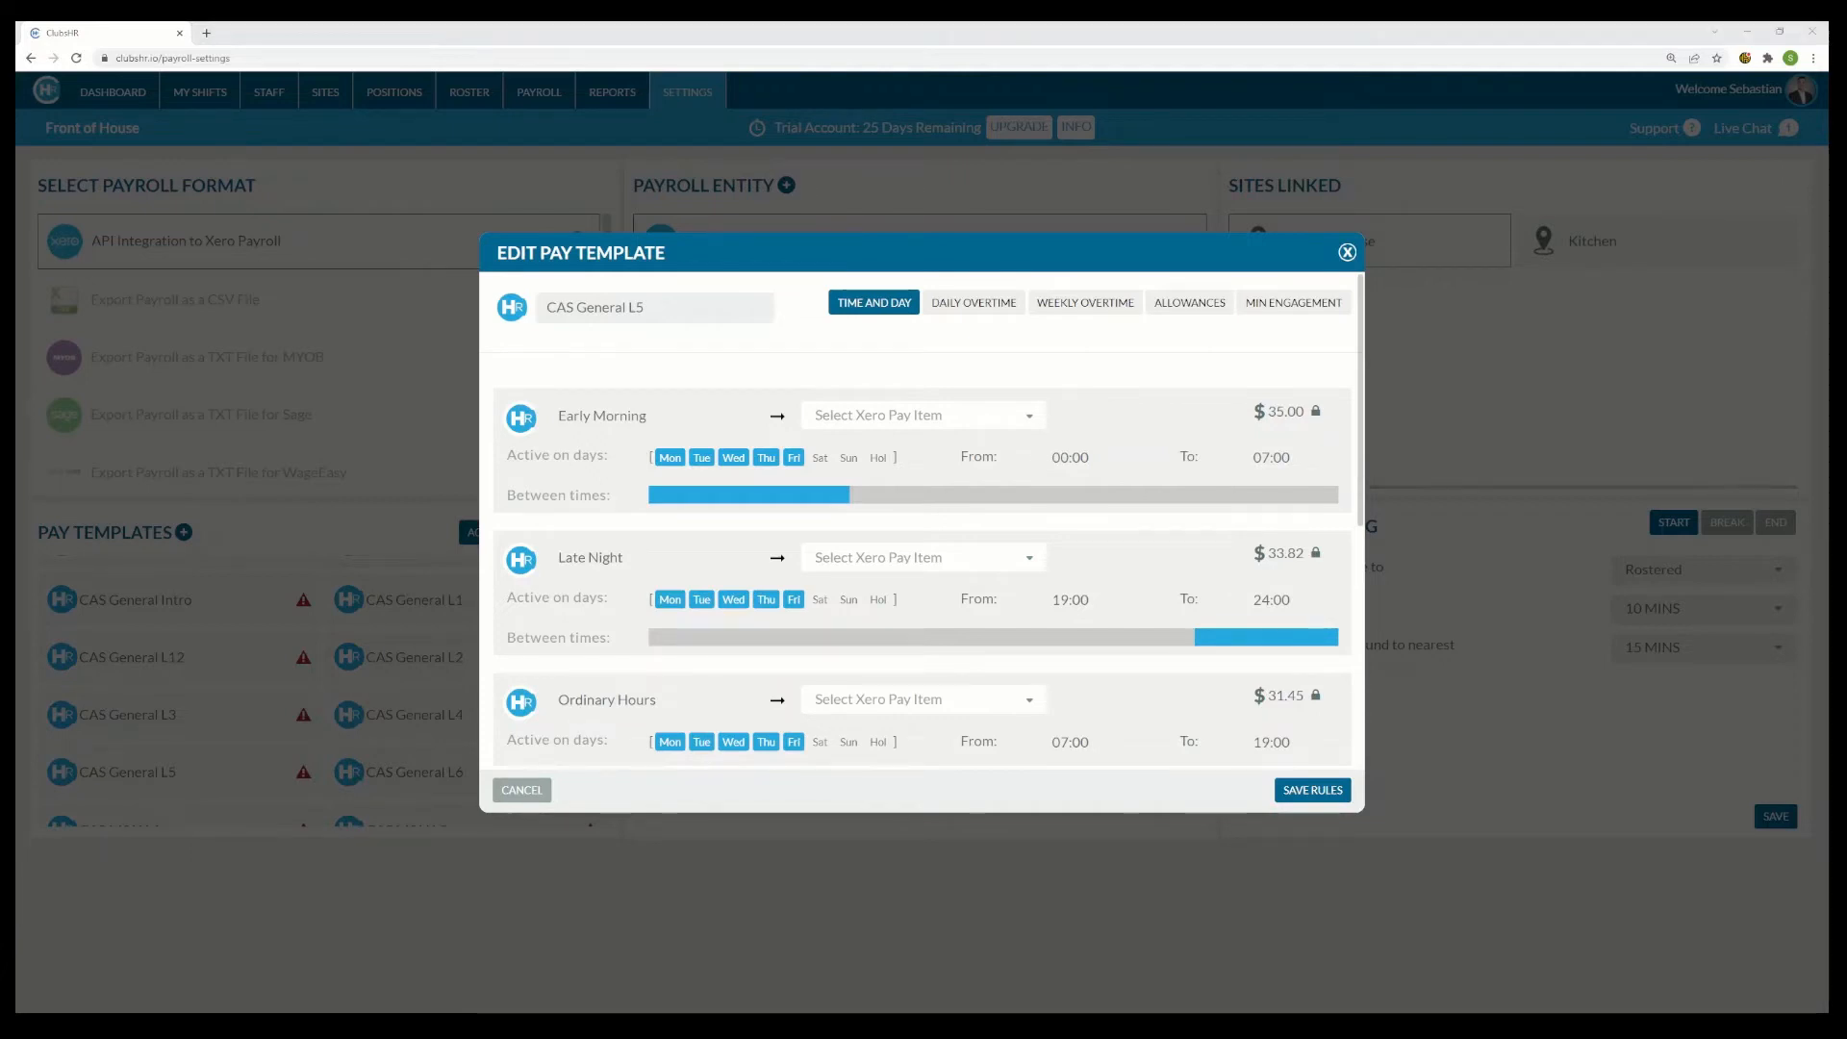
click(1030, 416)
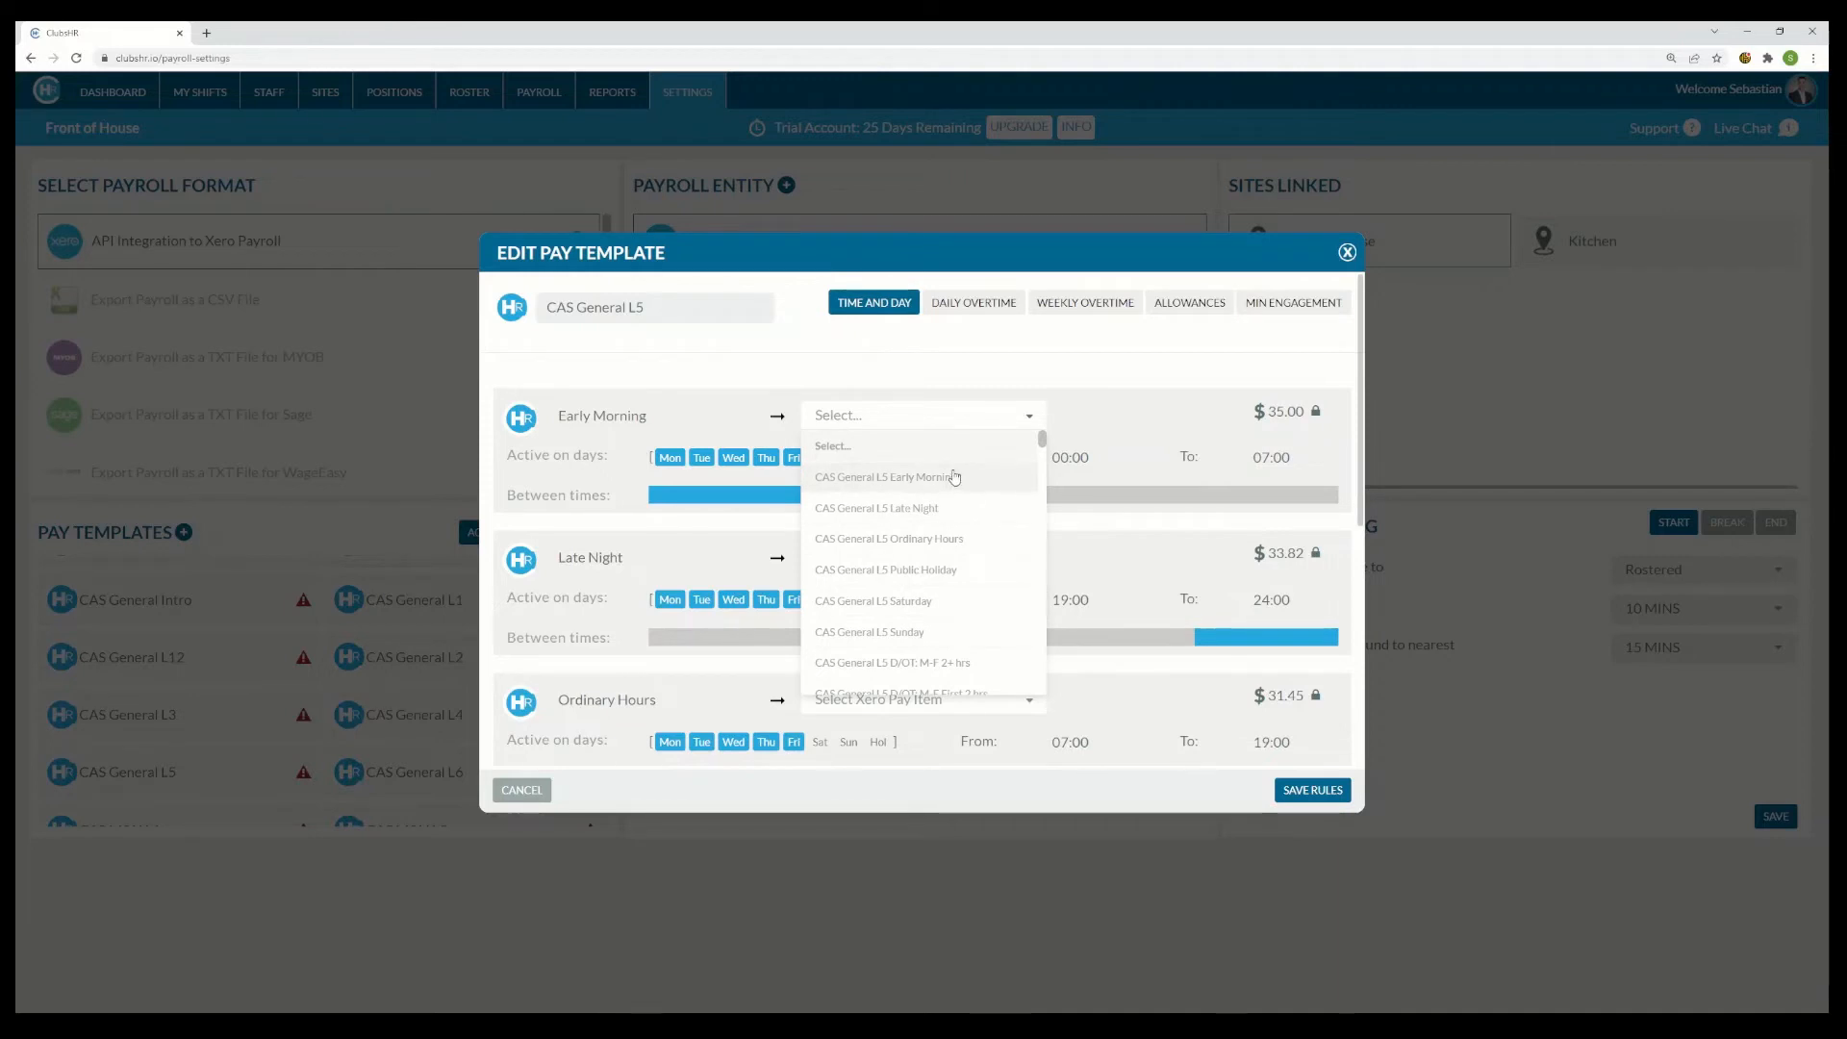
click(669, 416)
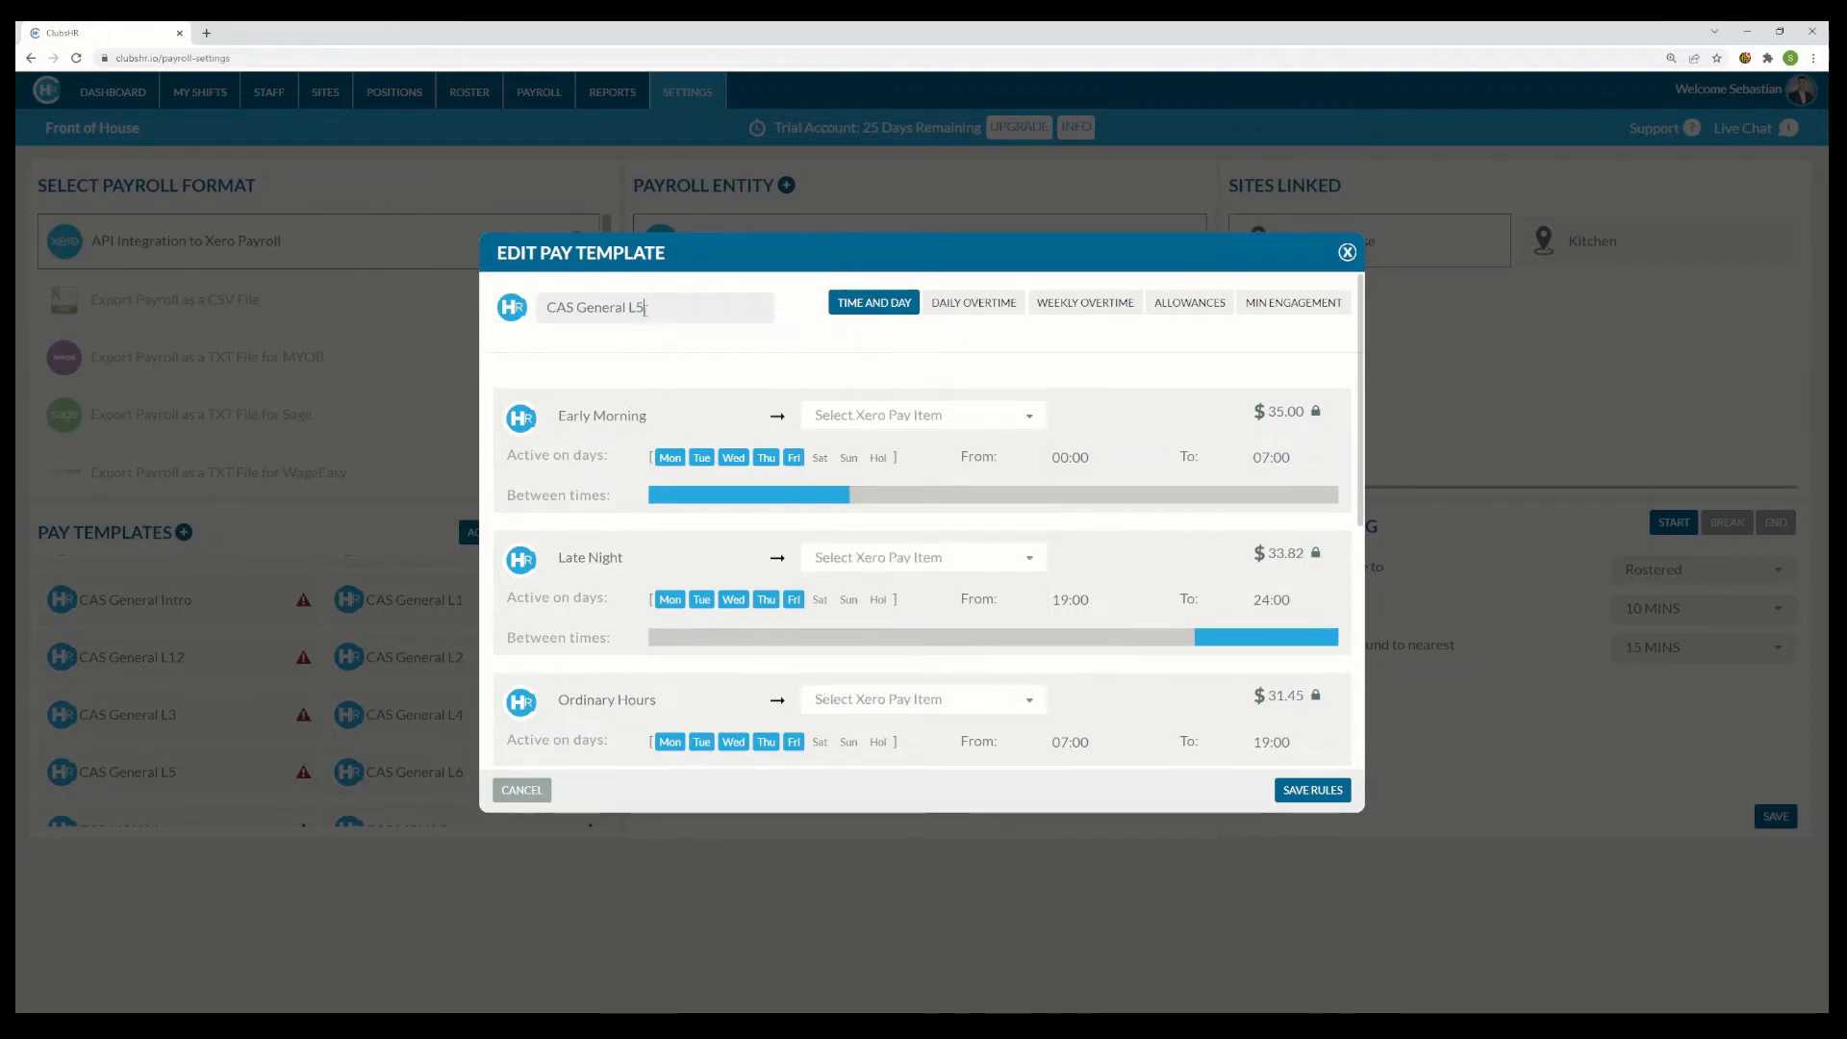
drag(652, 309, 522, 315)
click(1008, 424)
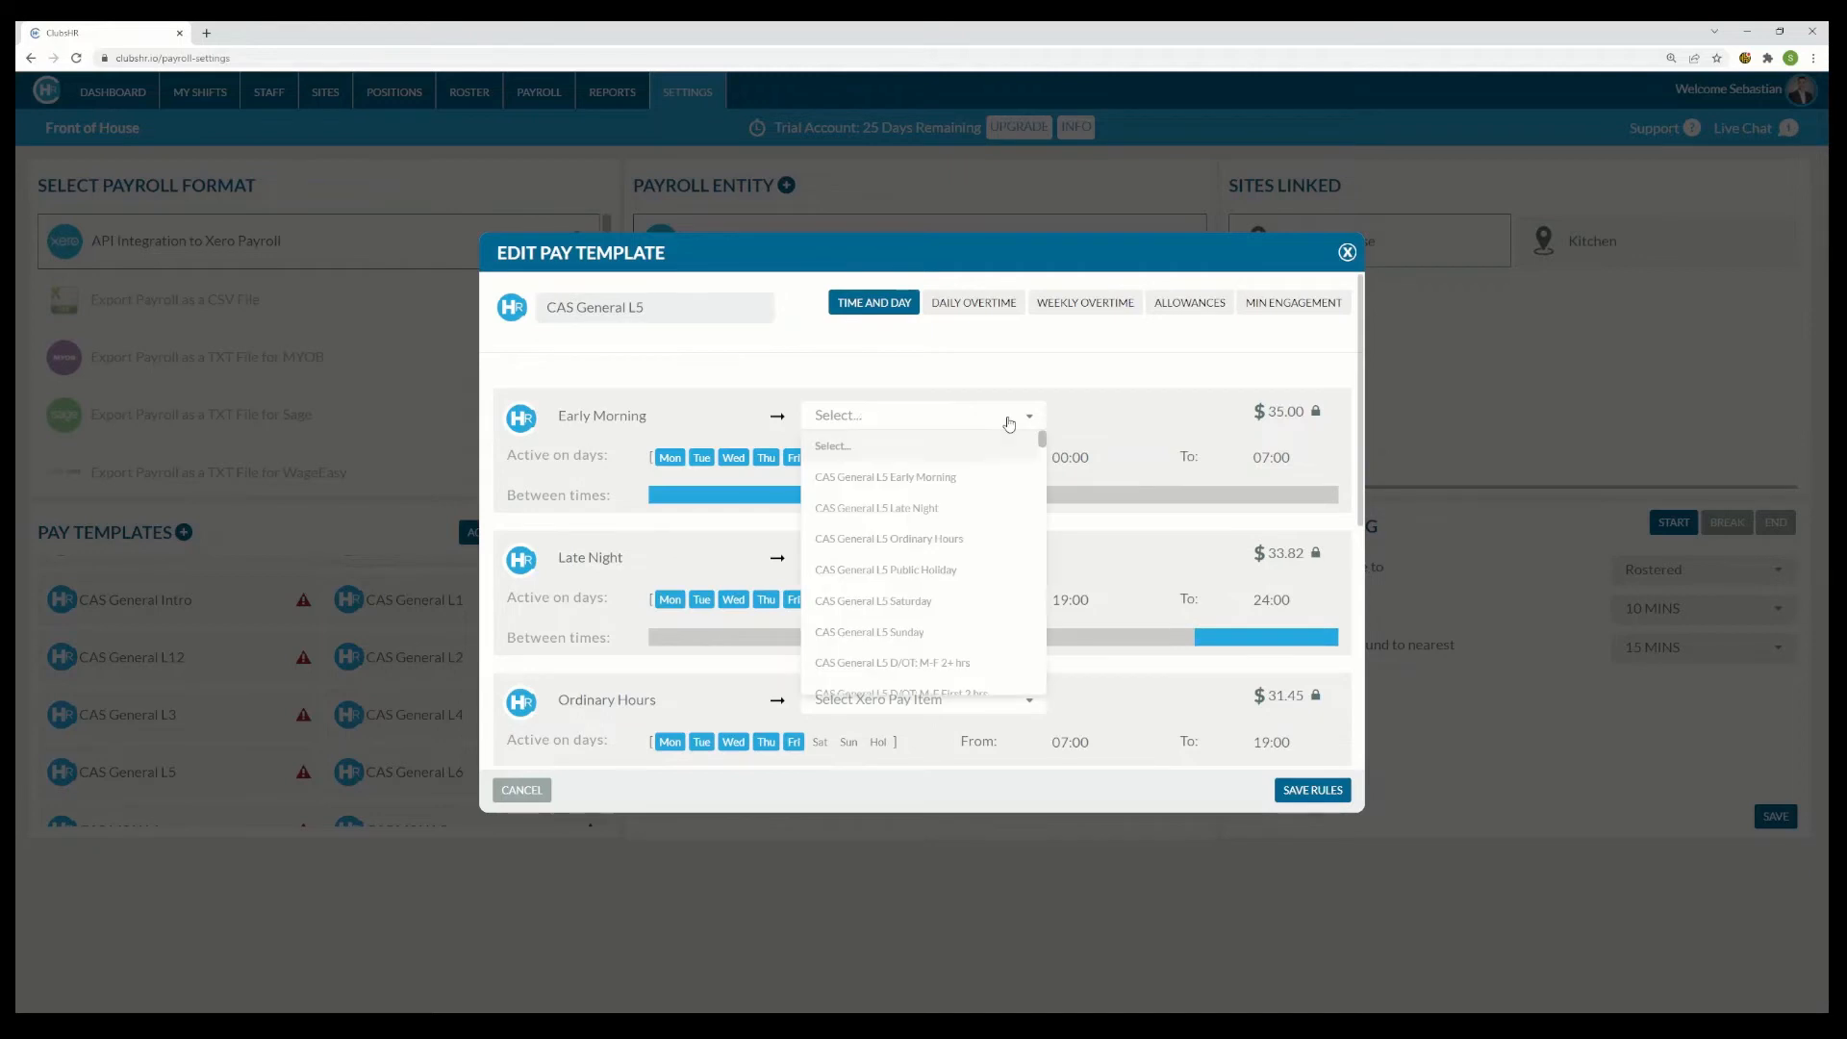
click(984, 481)
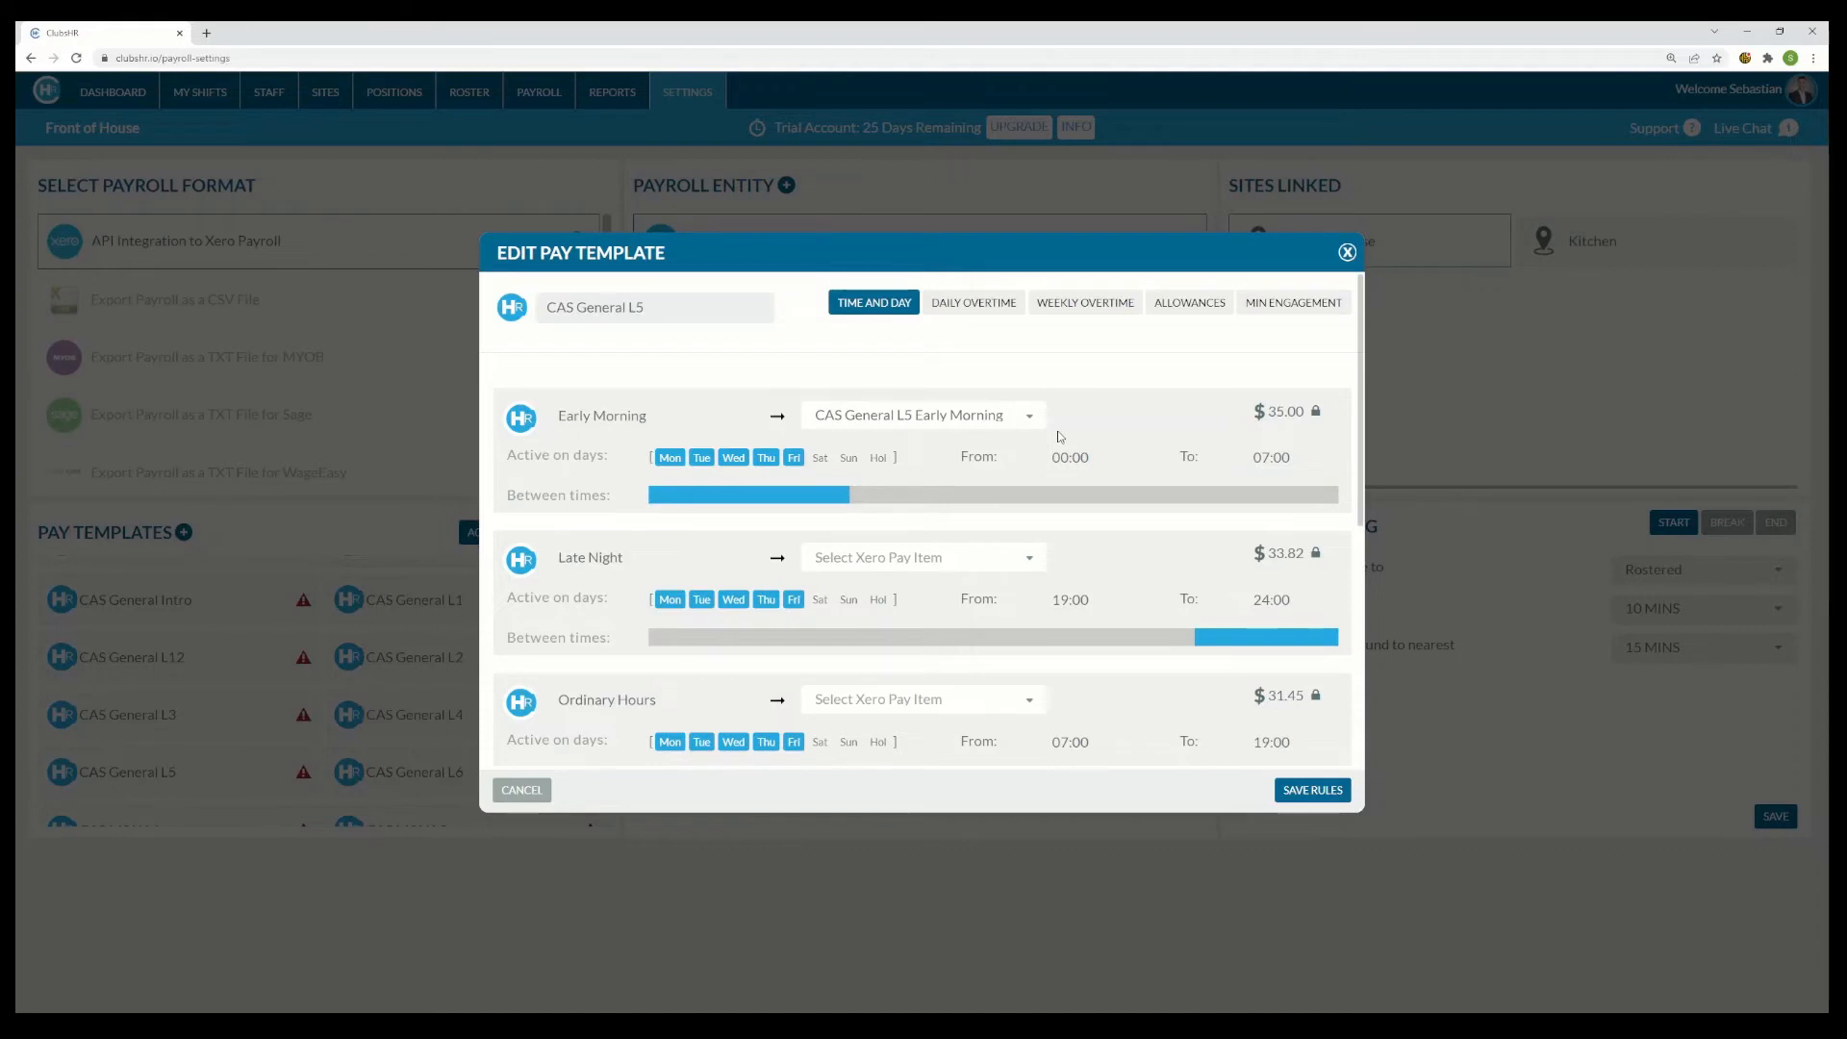
- Map the Late Night and Ordinary Hours rules to the pay items CAS General L5 Late Night and CAS General L5 Ordinary Hours
click(997, 559)
click(972, 651)
scroll(981, 615, down, 2)
click(981, 558)
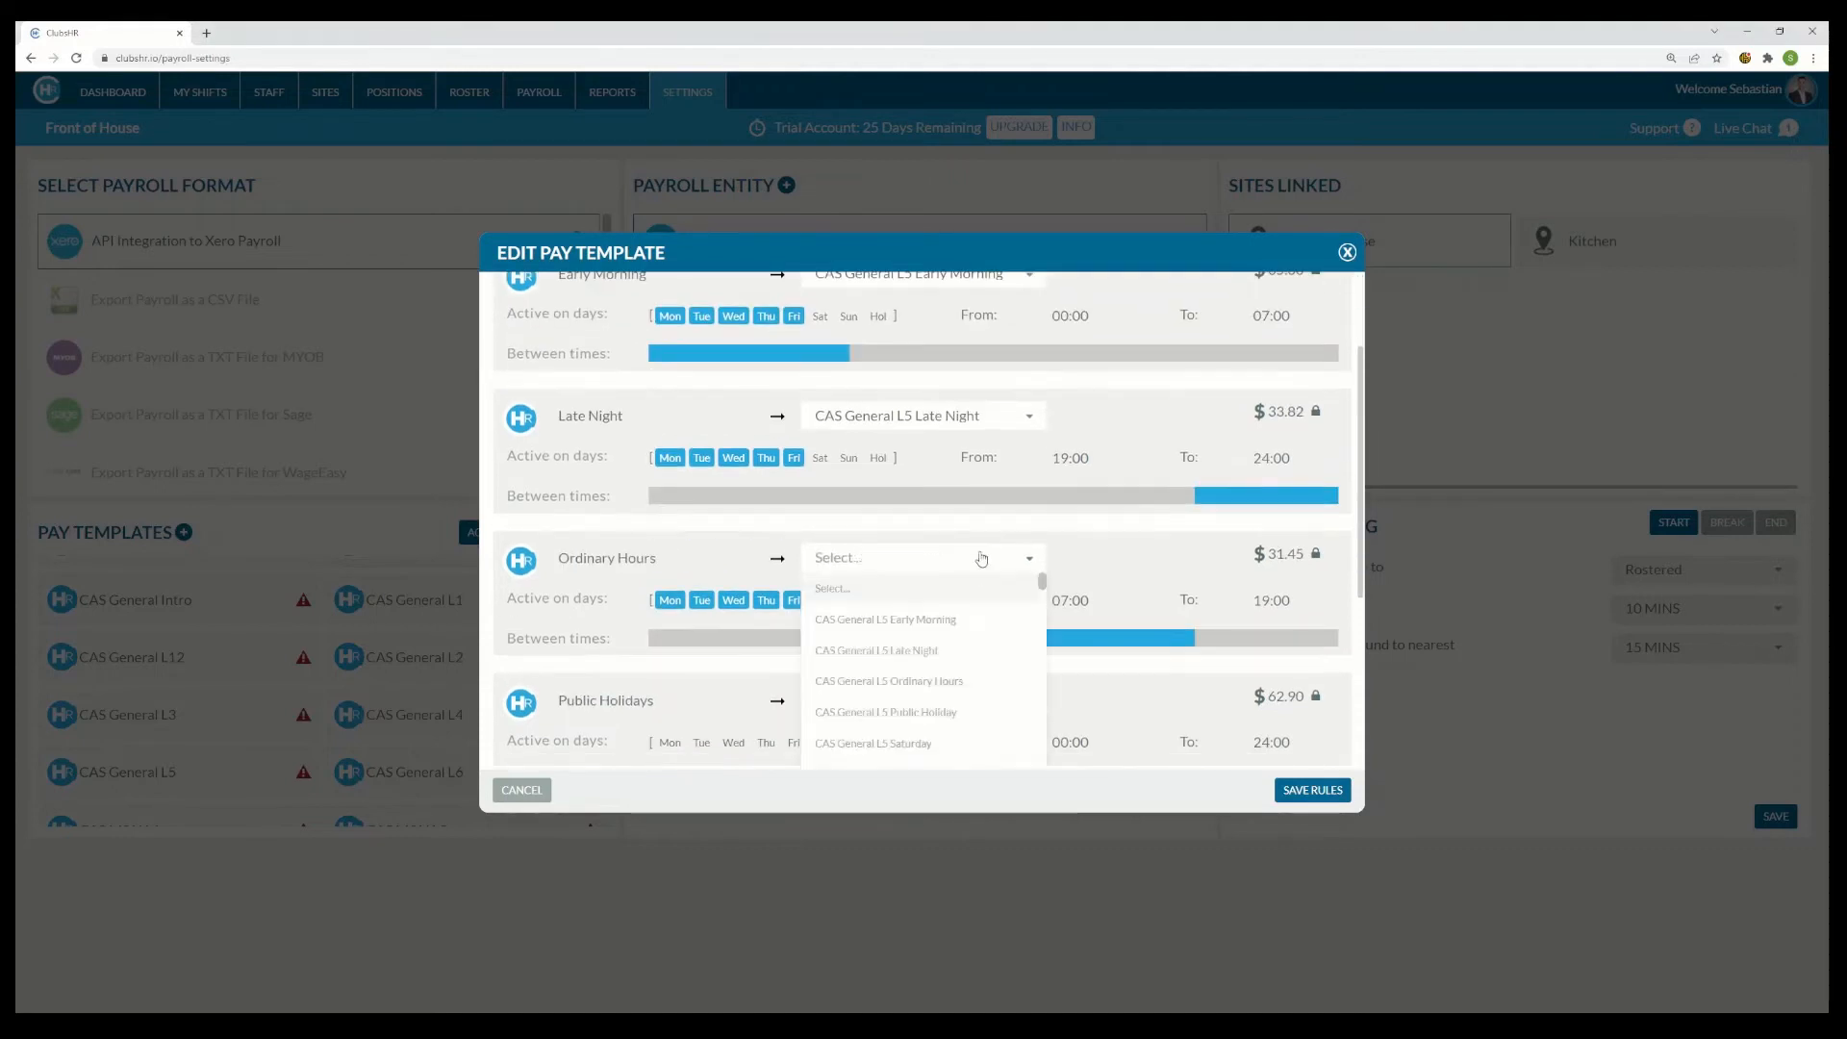
click(971, 681)
- Map the remaining time and day rules, from Public Holidays through the weekend, to their CAS General L5 Xero pay items
scroll(981, 654, down, 1)
click(989, 631)
click(989, 704)
click(989, 560)
click(986, 709)
click(966, 648)
click(961, 724)
- Map the daily overtime rules M-F 2 hours plus, M-F First 2 hours and Public Holiday to their CAS General L5 D/OT pay items
scroll(957, 577, up, 5)
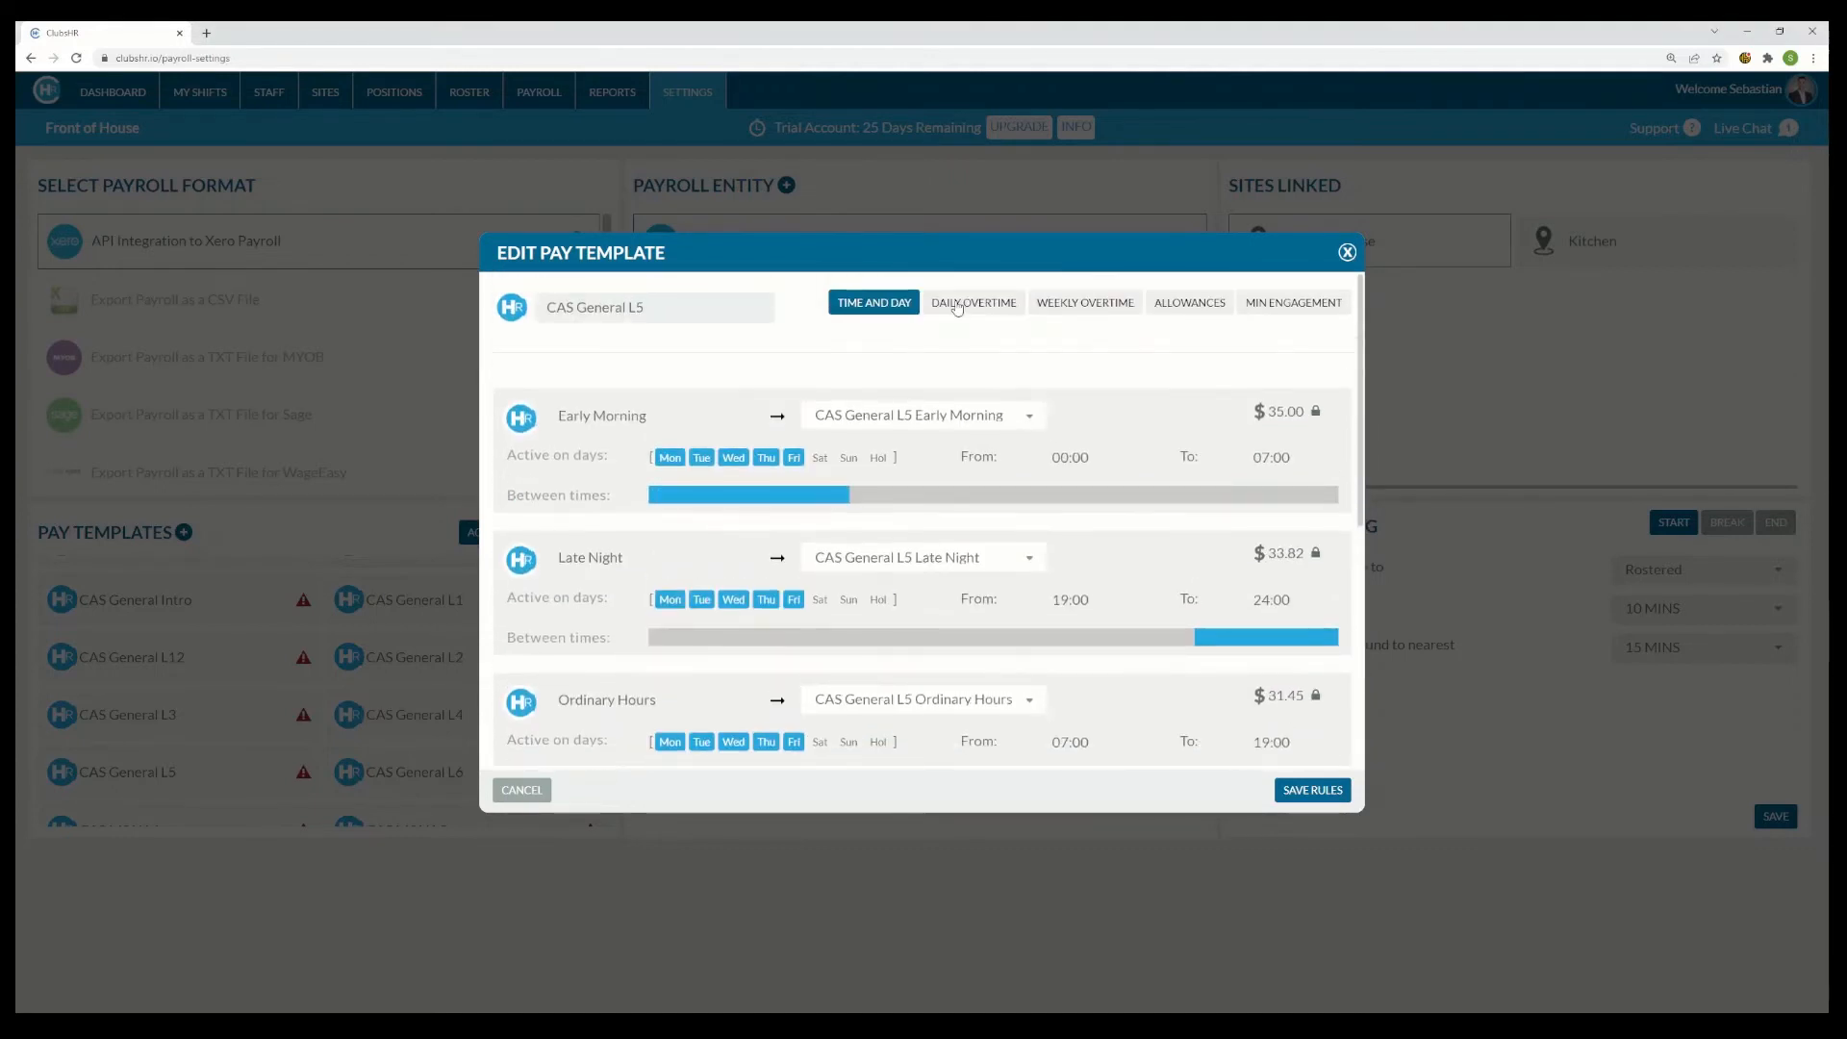
click(962, 304)
click(1077, 404)
click(1094, 582)
click(1094, 507)
click(1099, 656)
scroll(1106, 625, down, 1)
click(1111, 546)
click(1104, 707)
- Map daily overtime Sat 2 hours plus to D/OT: Sat 2+ hrs and Sat First 2 hours to D/OT: M-F First 2 hrs, and open Sun's choices
scroll(1105, 614, down, 2)
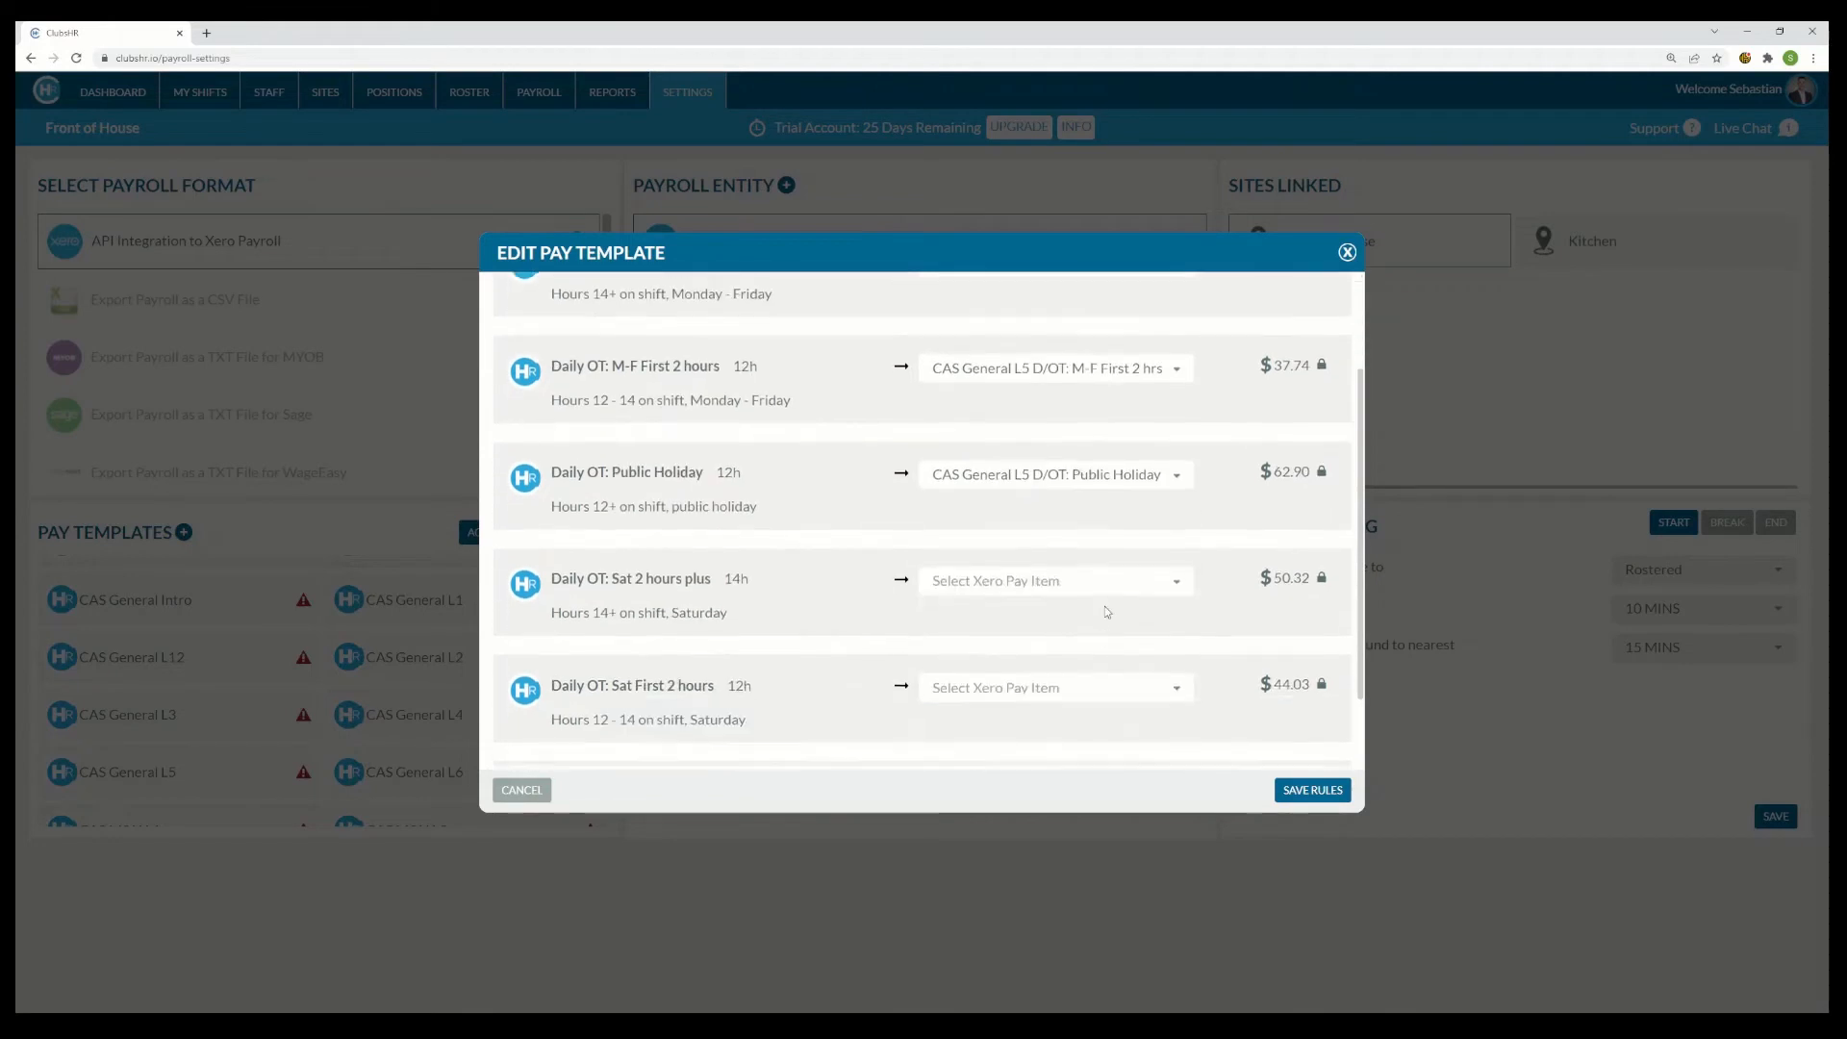
click(1101, 481)
click(1095, 704)
click(1102, 486)
click(1100, 678)
click(1101, 586)
scroll(1101, 694, down, 1)
click(1102, 752)
click(1103, 696)
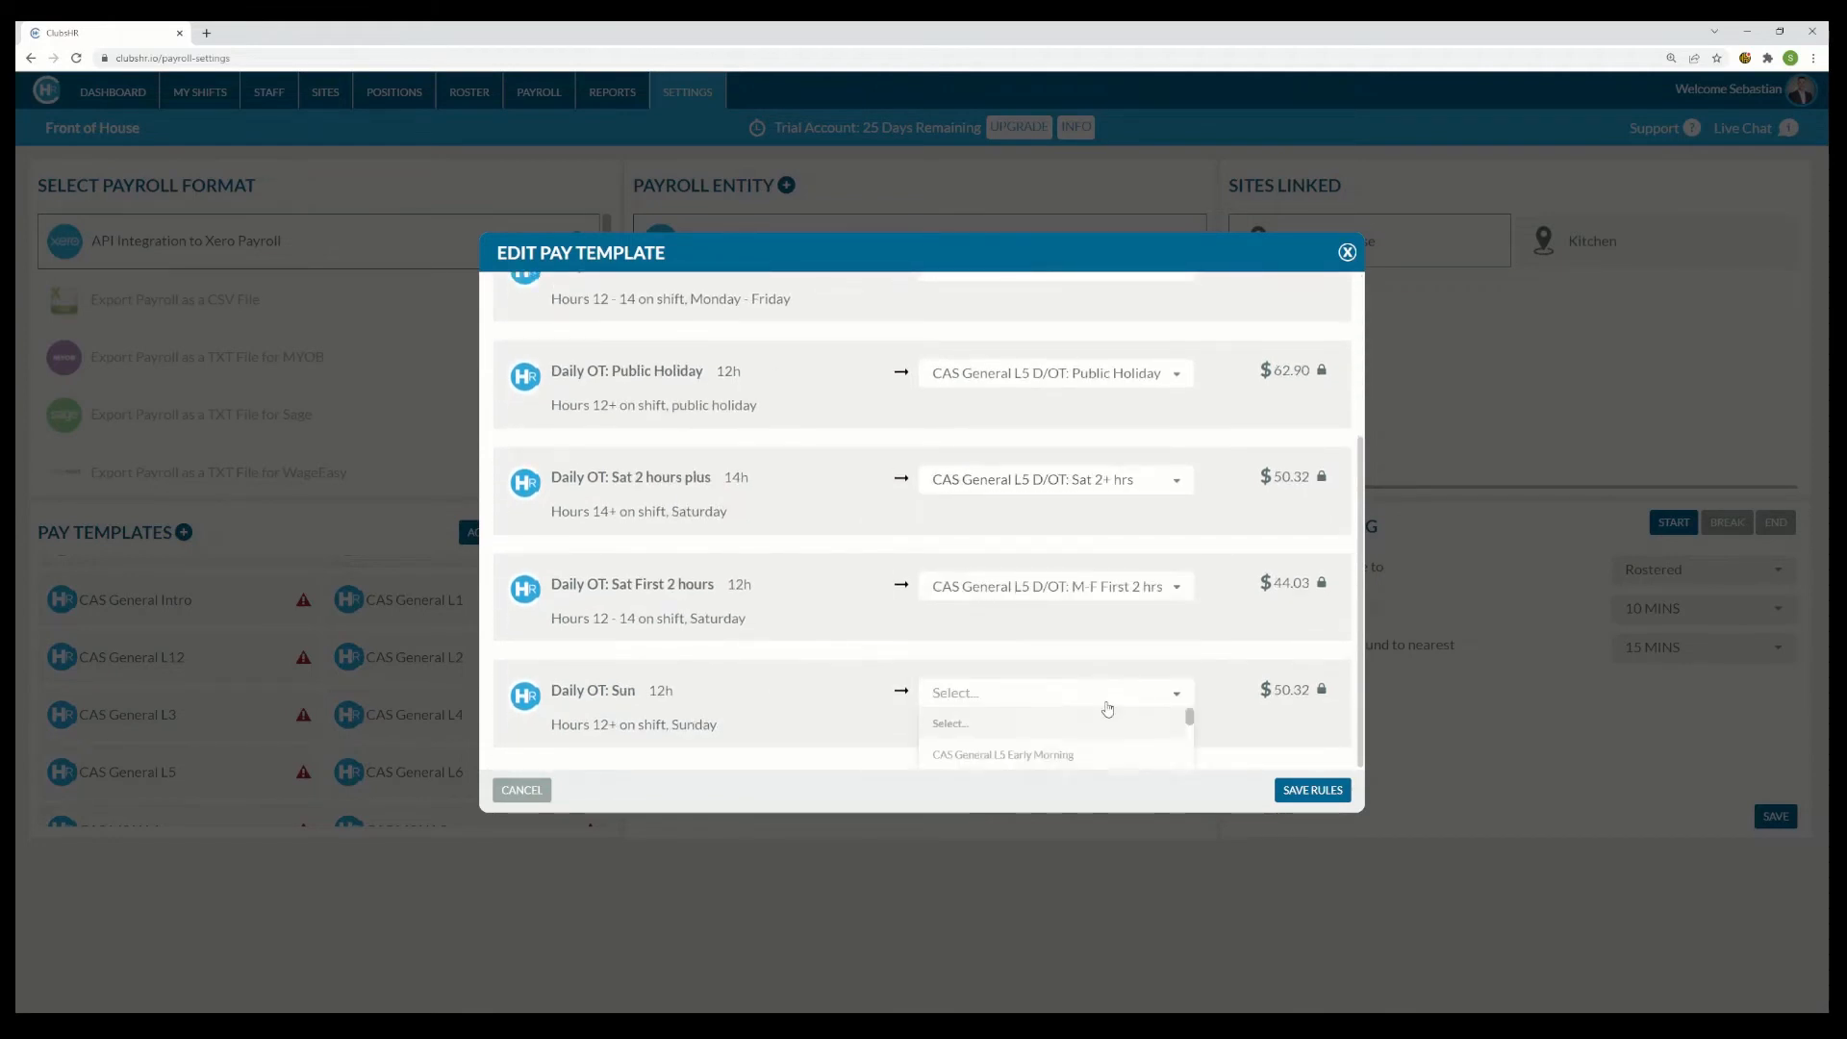
scroll(1098, 685, down, 4)
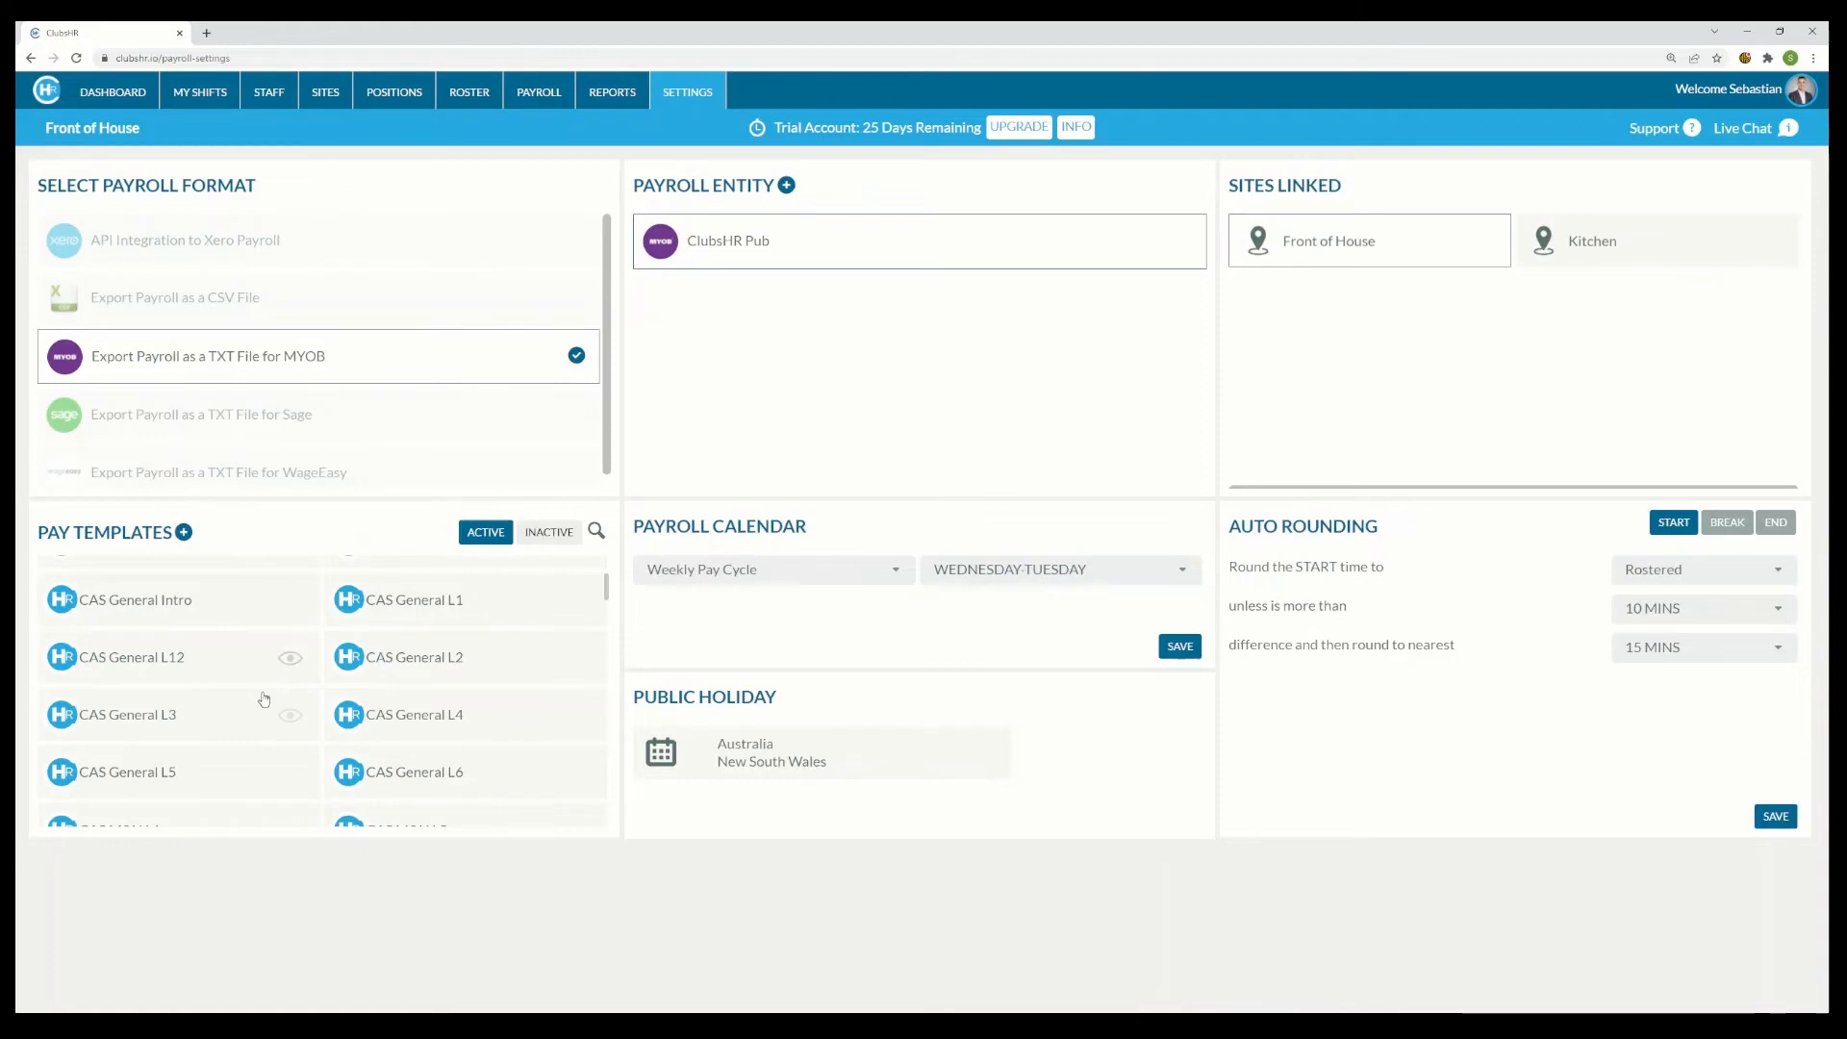
- Open the CAS General L3 template and name its first three MYOB rules CAS General L3 Early Morning, CAS General L3 Late Night and CAS General L3 Ordinary Hours
click(192, 717)
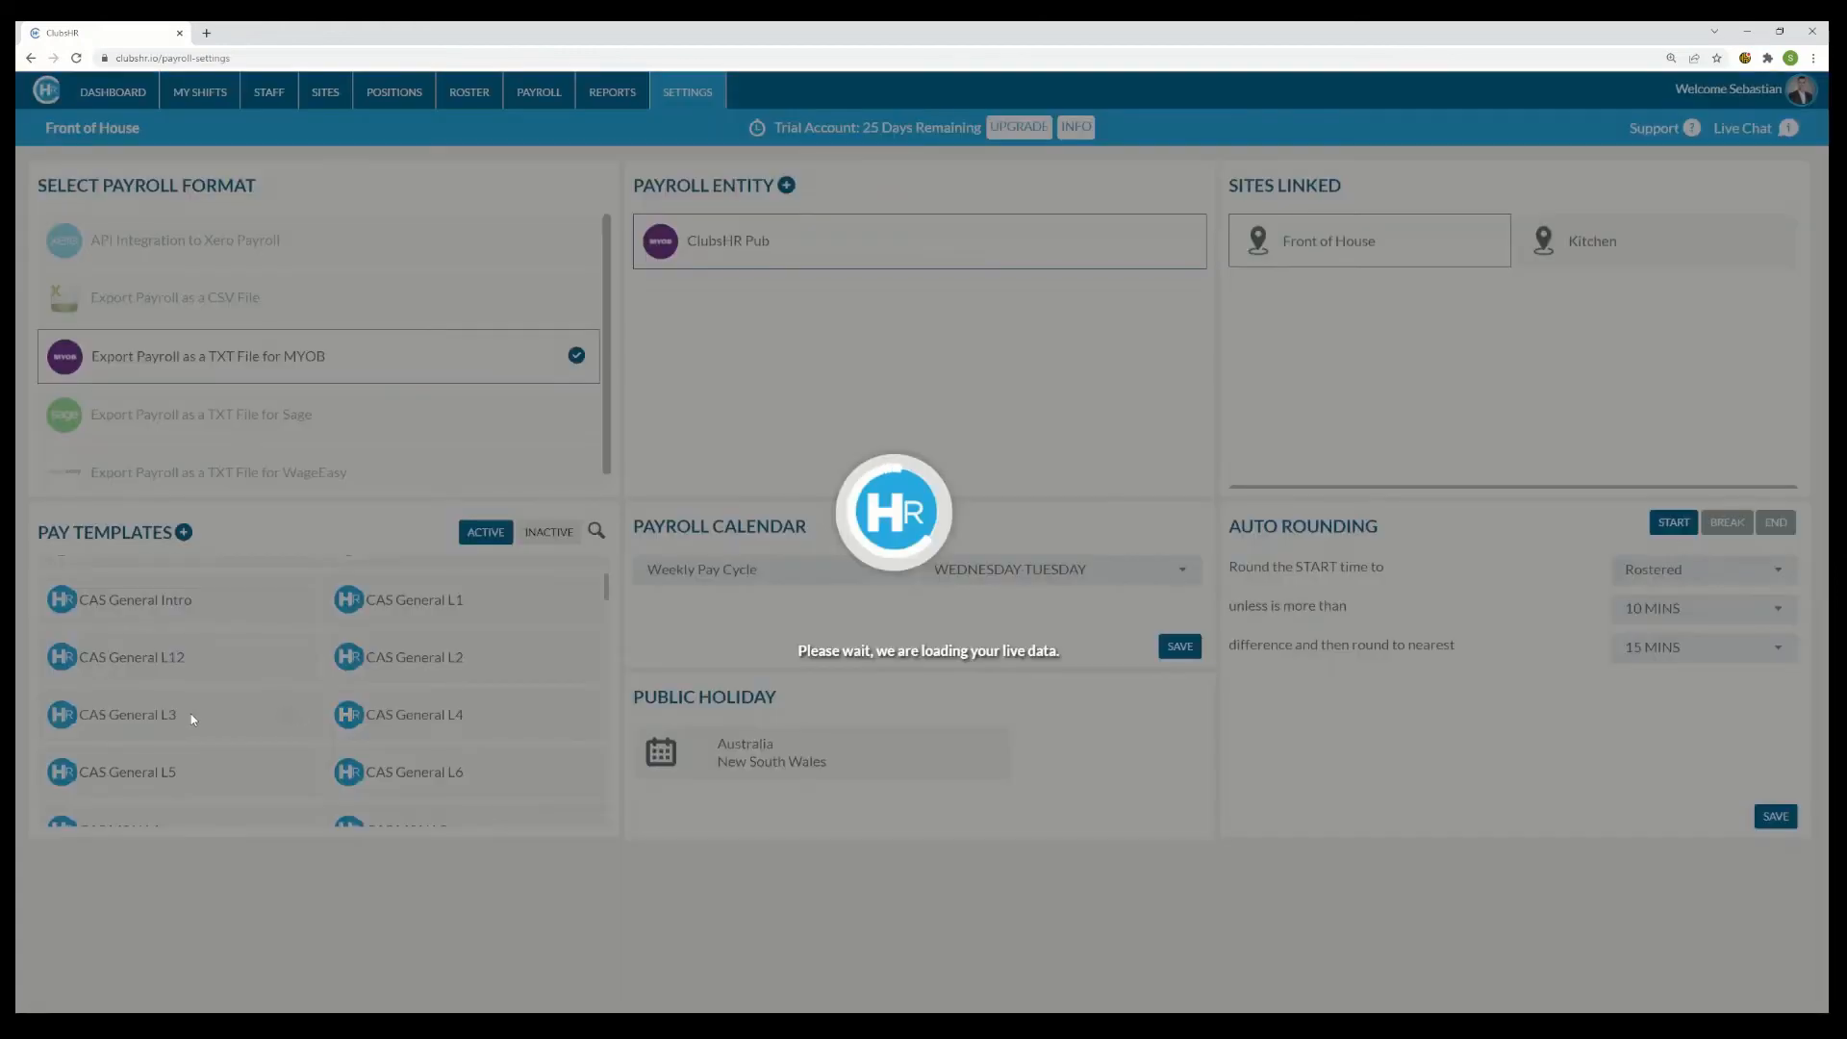
text(CAS General L)
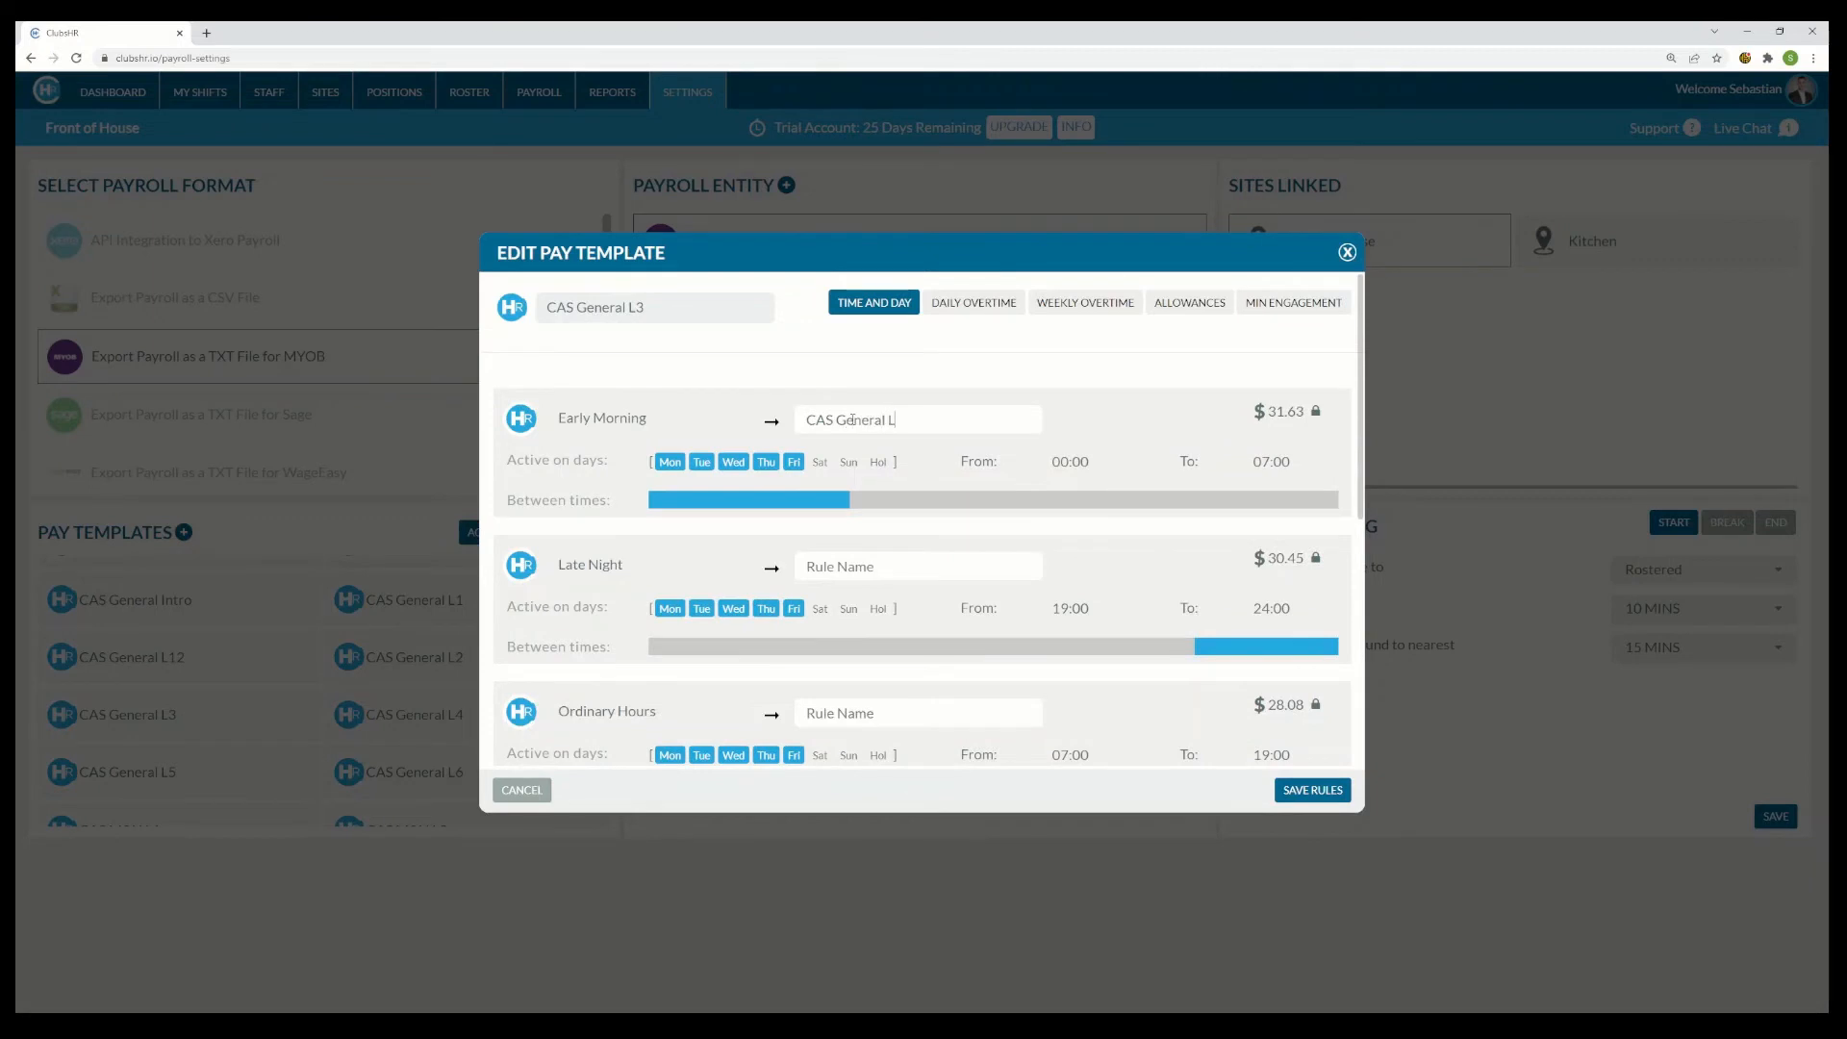
text(3 Early Morning)
click(896, 573)
text(CAS General L3 Late Nigh)
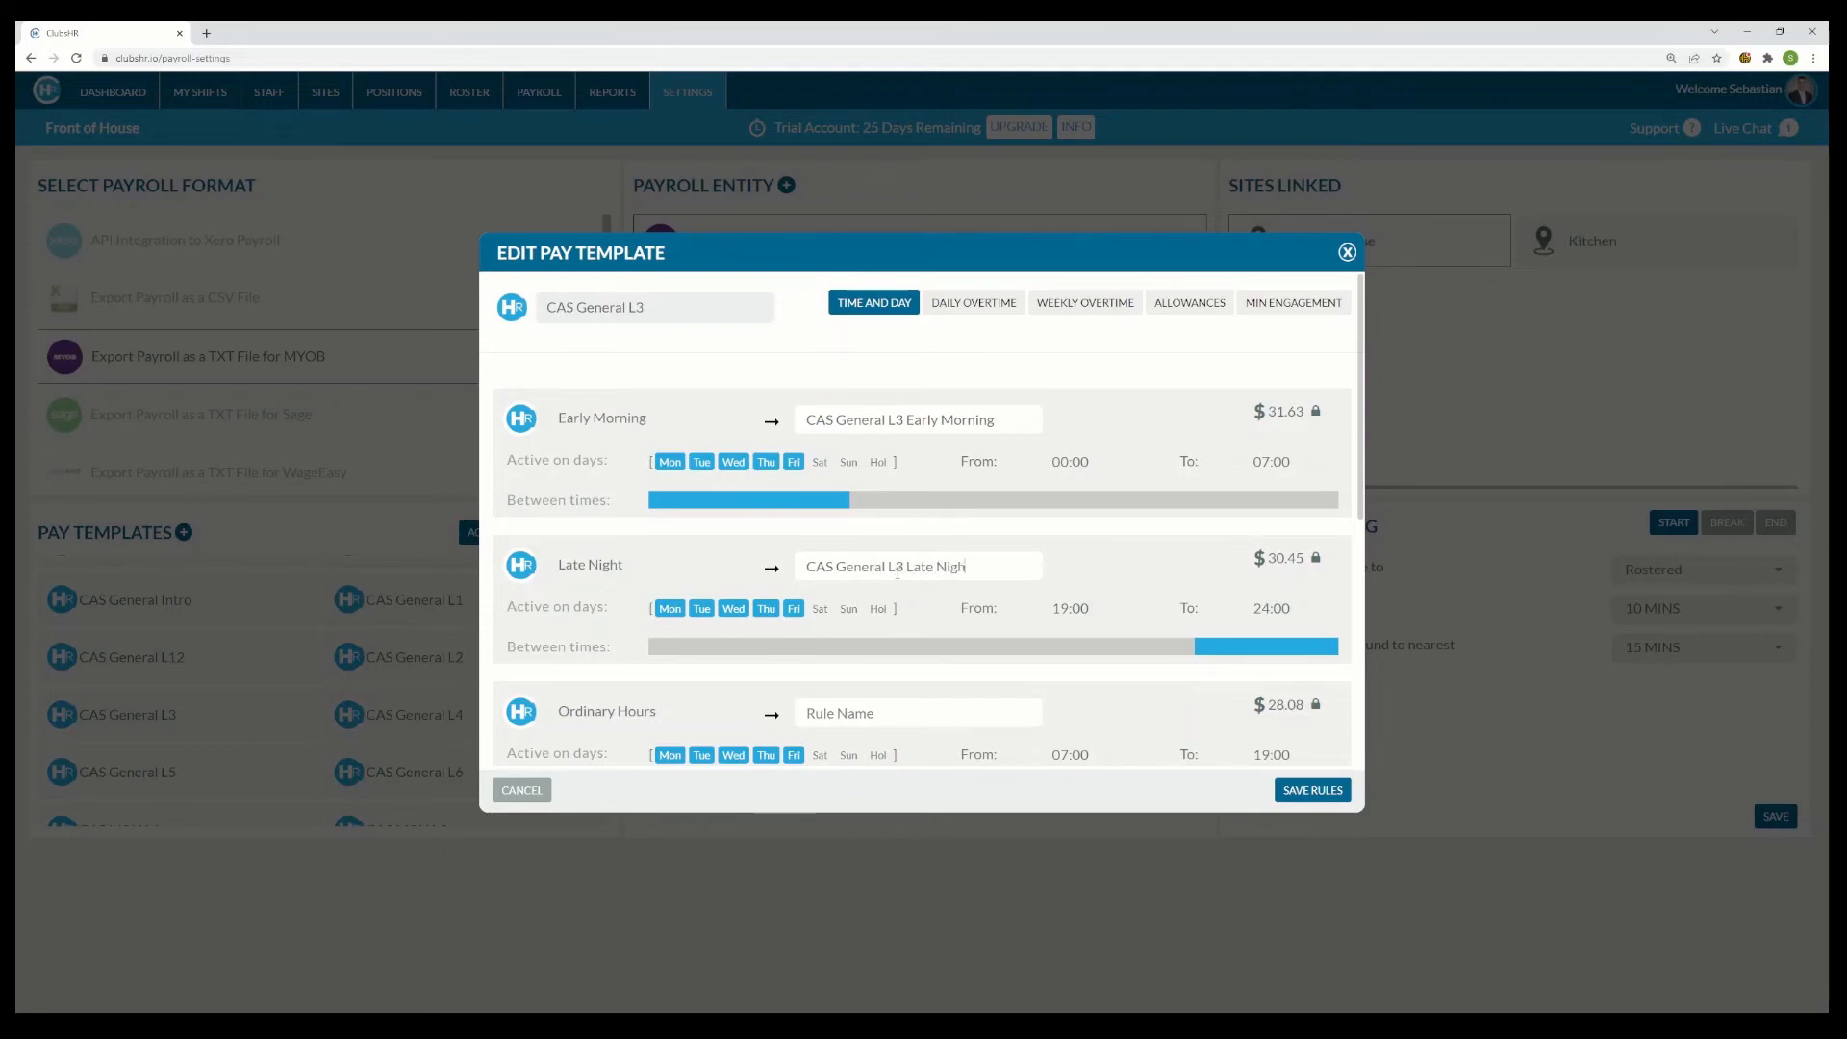
text(CAS General L3 Ordinary Hours)
scroll(843, 686, down, 4)
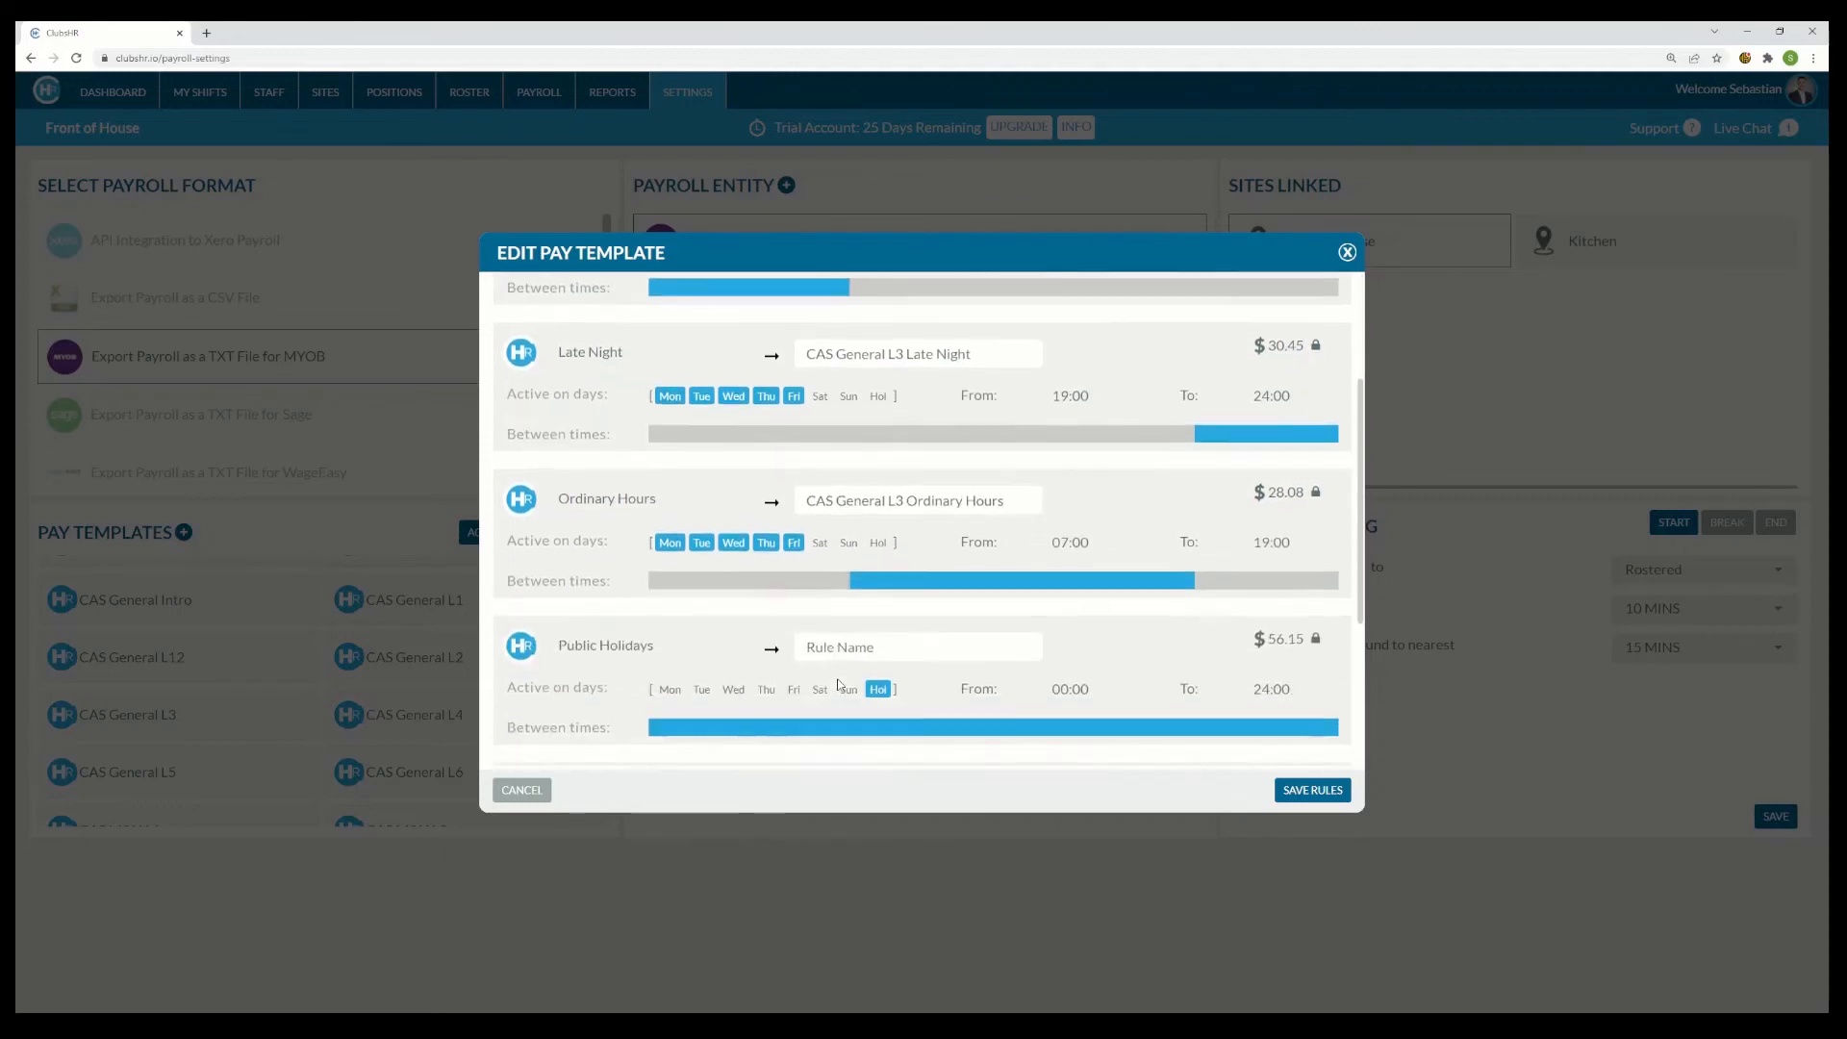
- Name the MYOB rule for Public Holidays CAS General L3 Public Holidays, reusing the CAS General L3 prefix from the rule above
drag(806, 359, 904, 359)
key(ctrl+c)
click(915, 505)
key(ctrl+v)
text(Public Holidays)
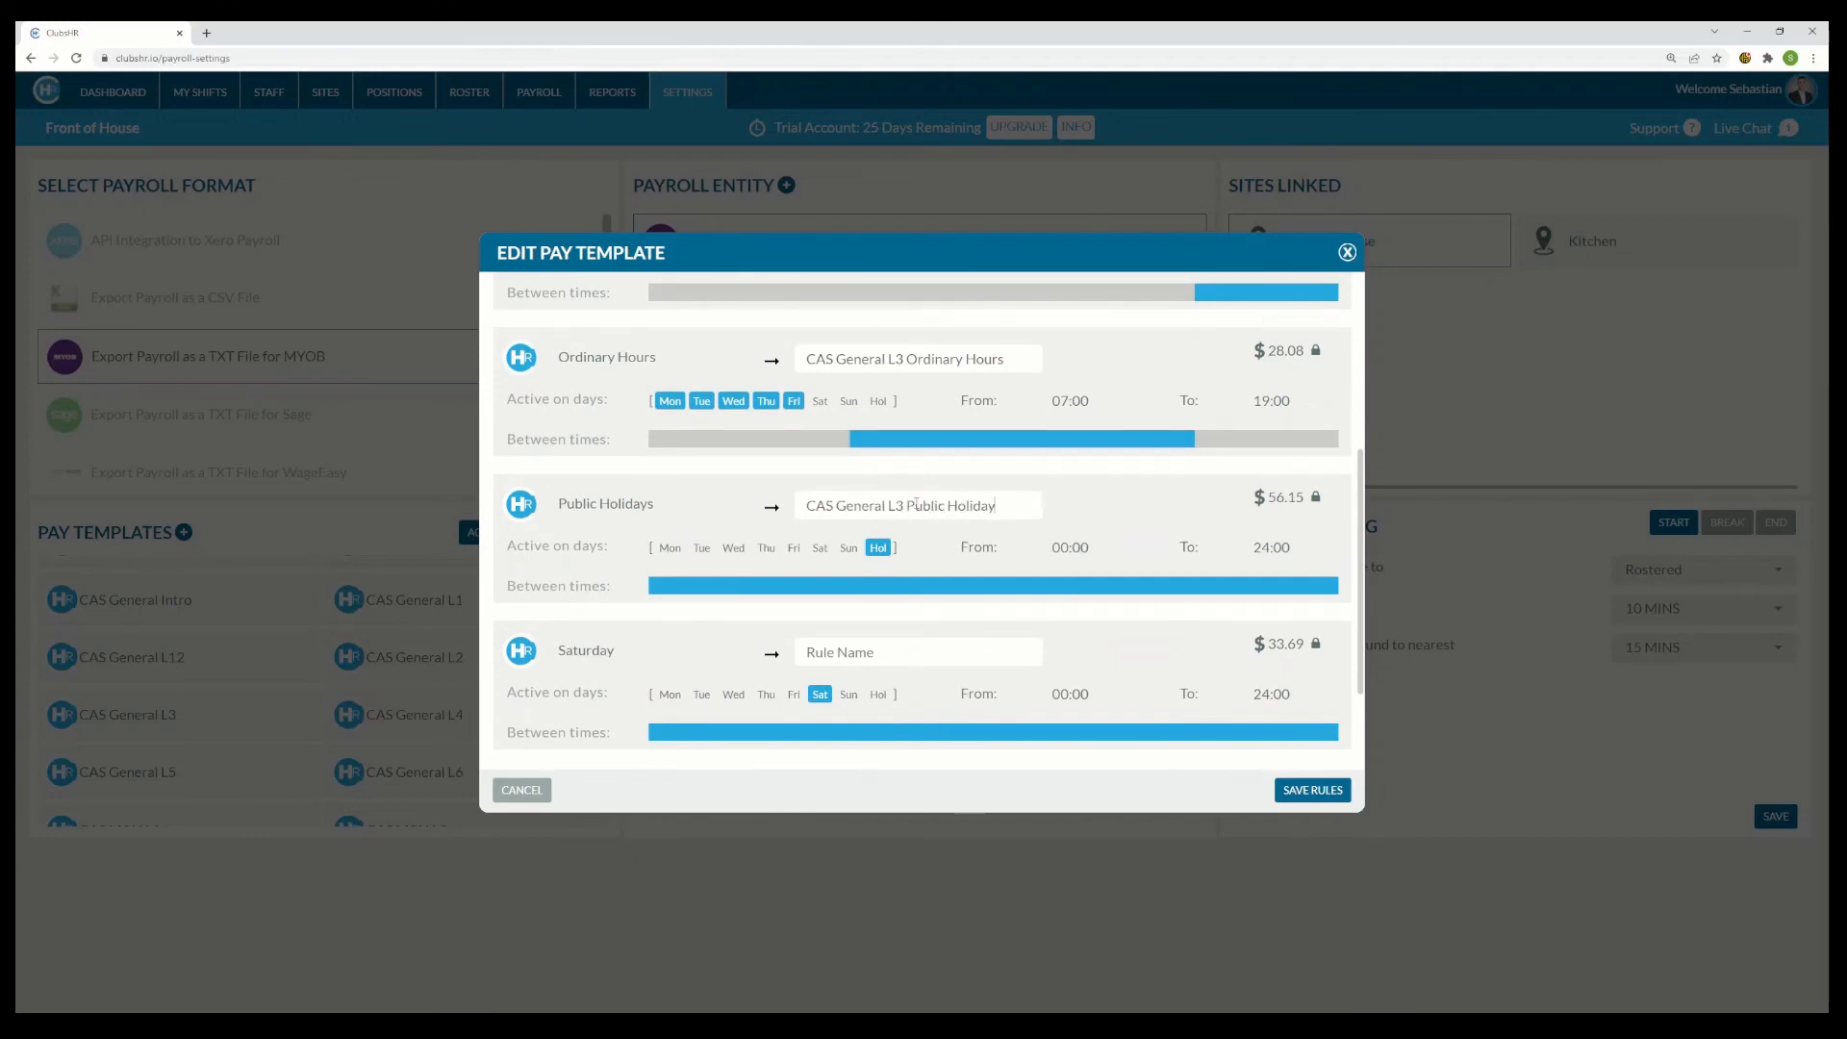
- Name the Saturday rule CAS General L3 Saturday, name the Sunday rule in the same pattern, save the rules and close the template
click(851, 646)
key(ctrl+v)
text(Saturday)
scroll(851, 641, down, 2)
click(866, 650)
key(ctrl+v)
text(Sund)
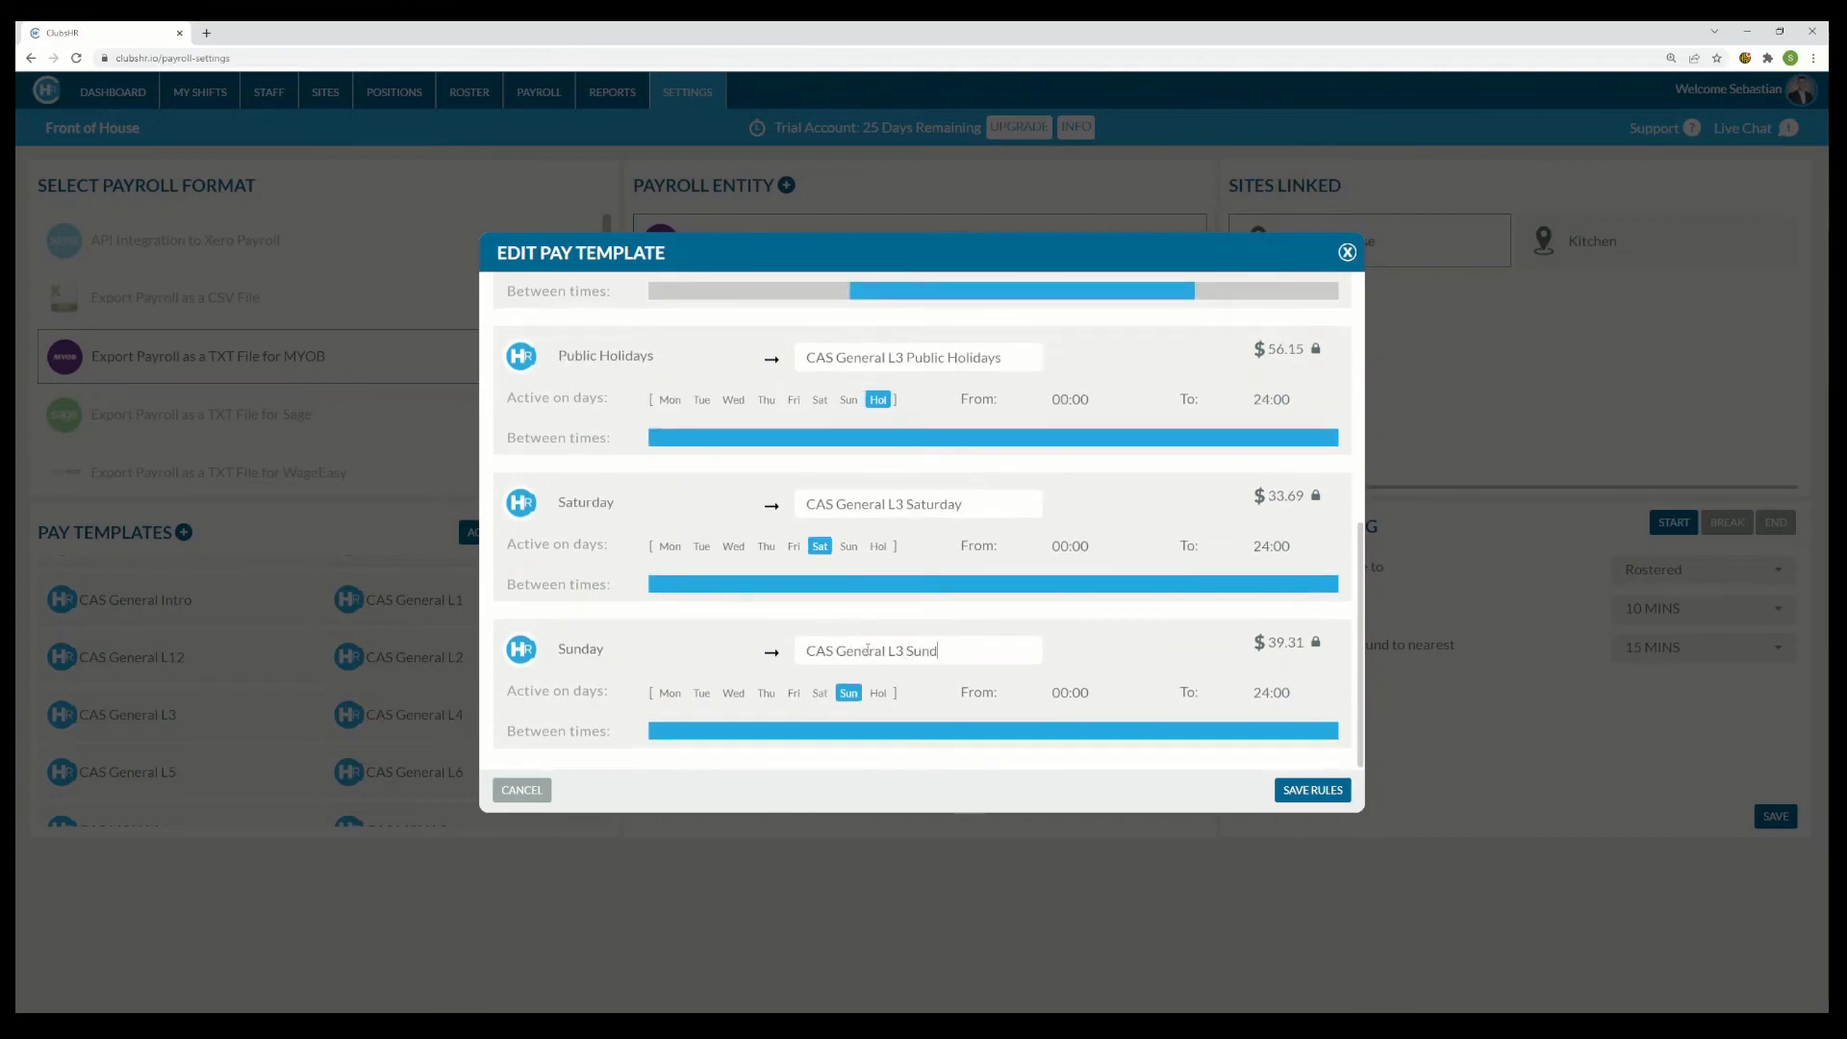
click(1310, 796)
click(1345, 253)
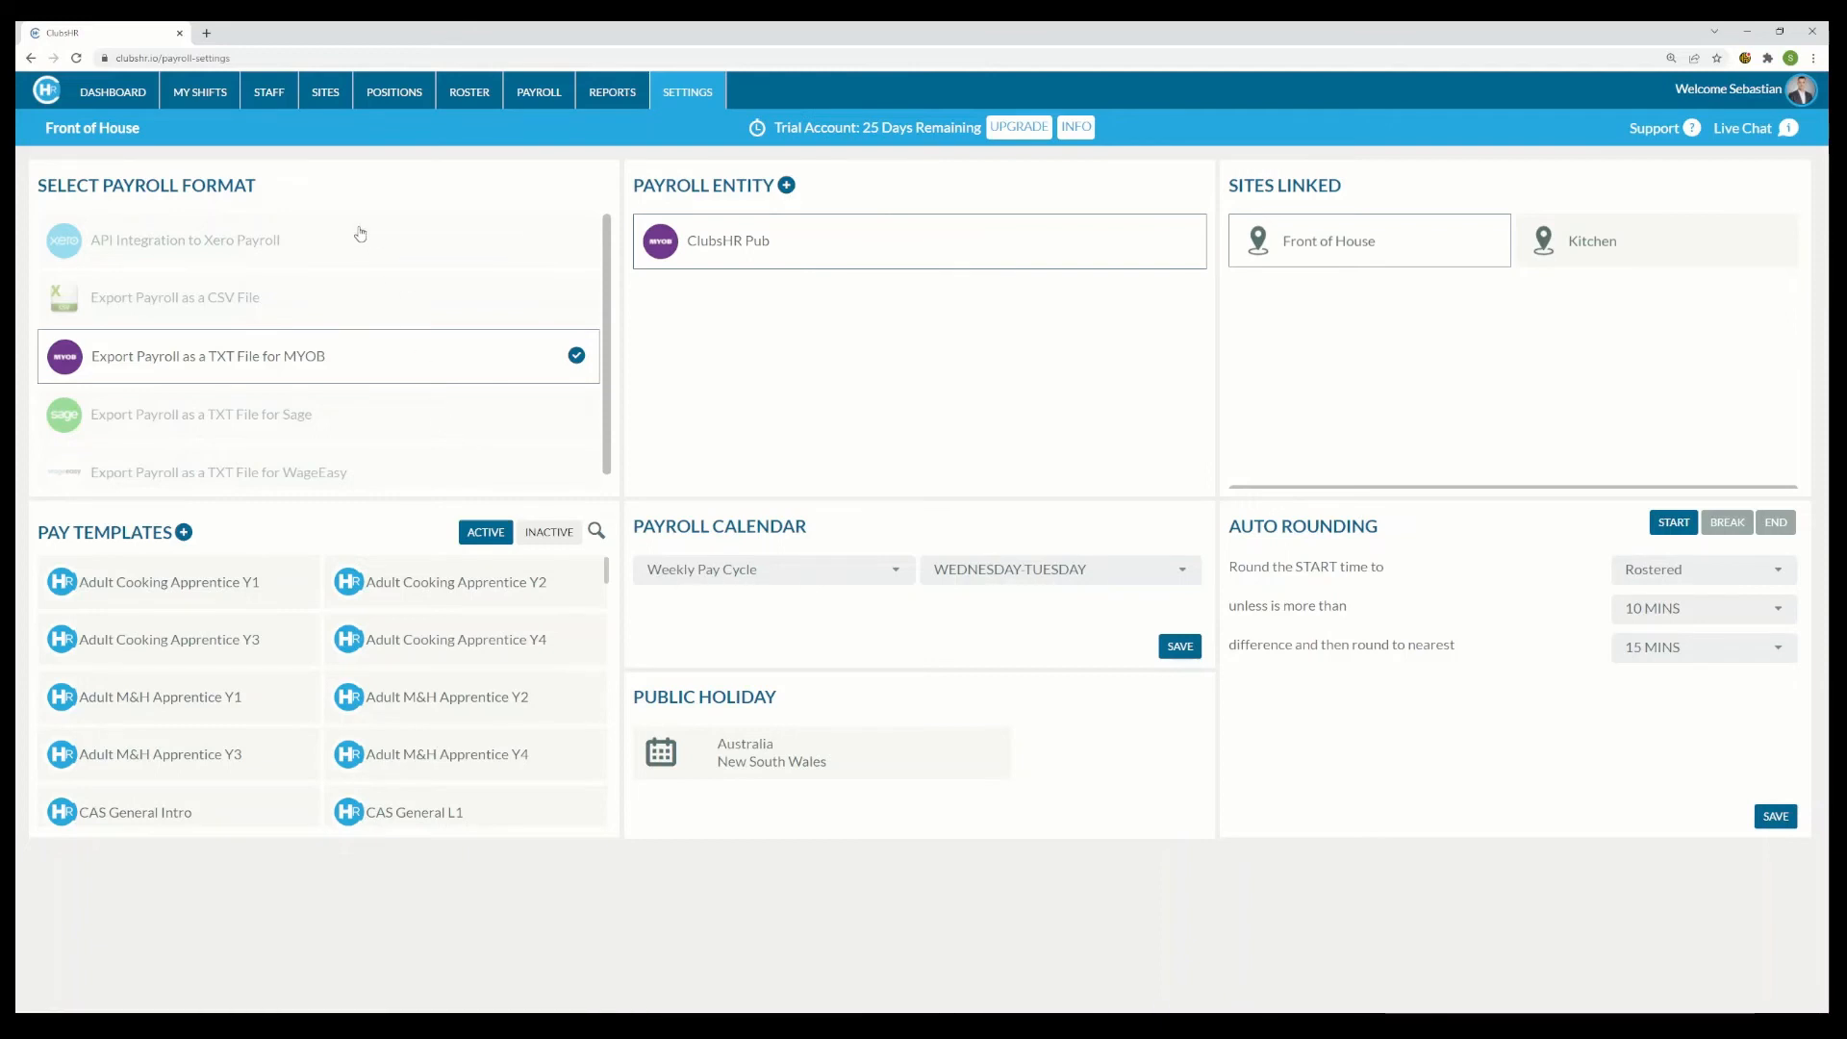
- Open Barack Obama's payroll settings in the staff list and apply the award by Position Worked
click(269, 92)
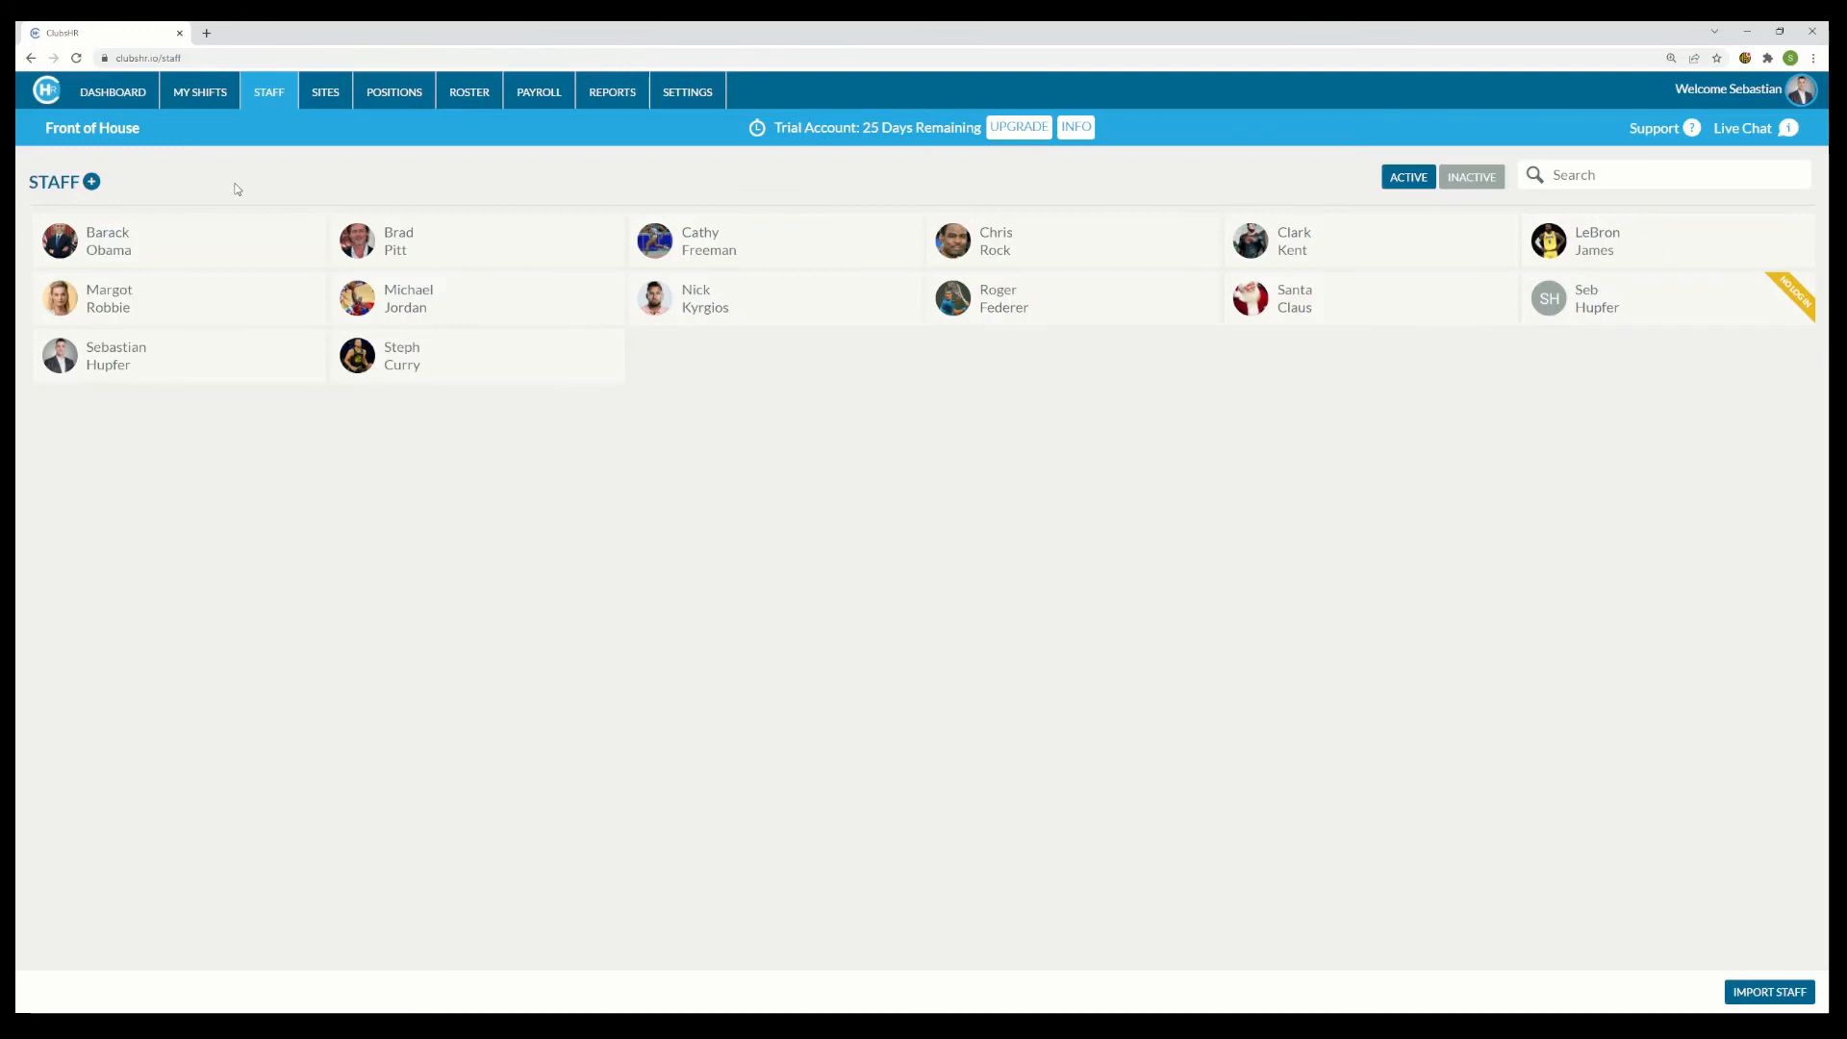
click(177, 242)
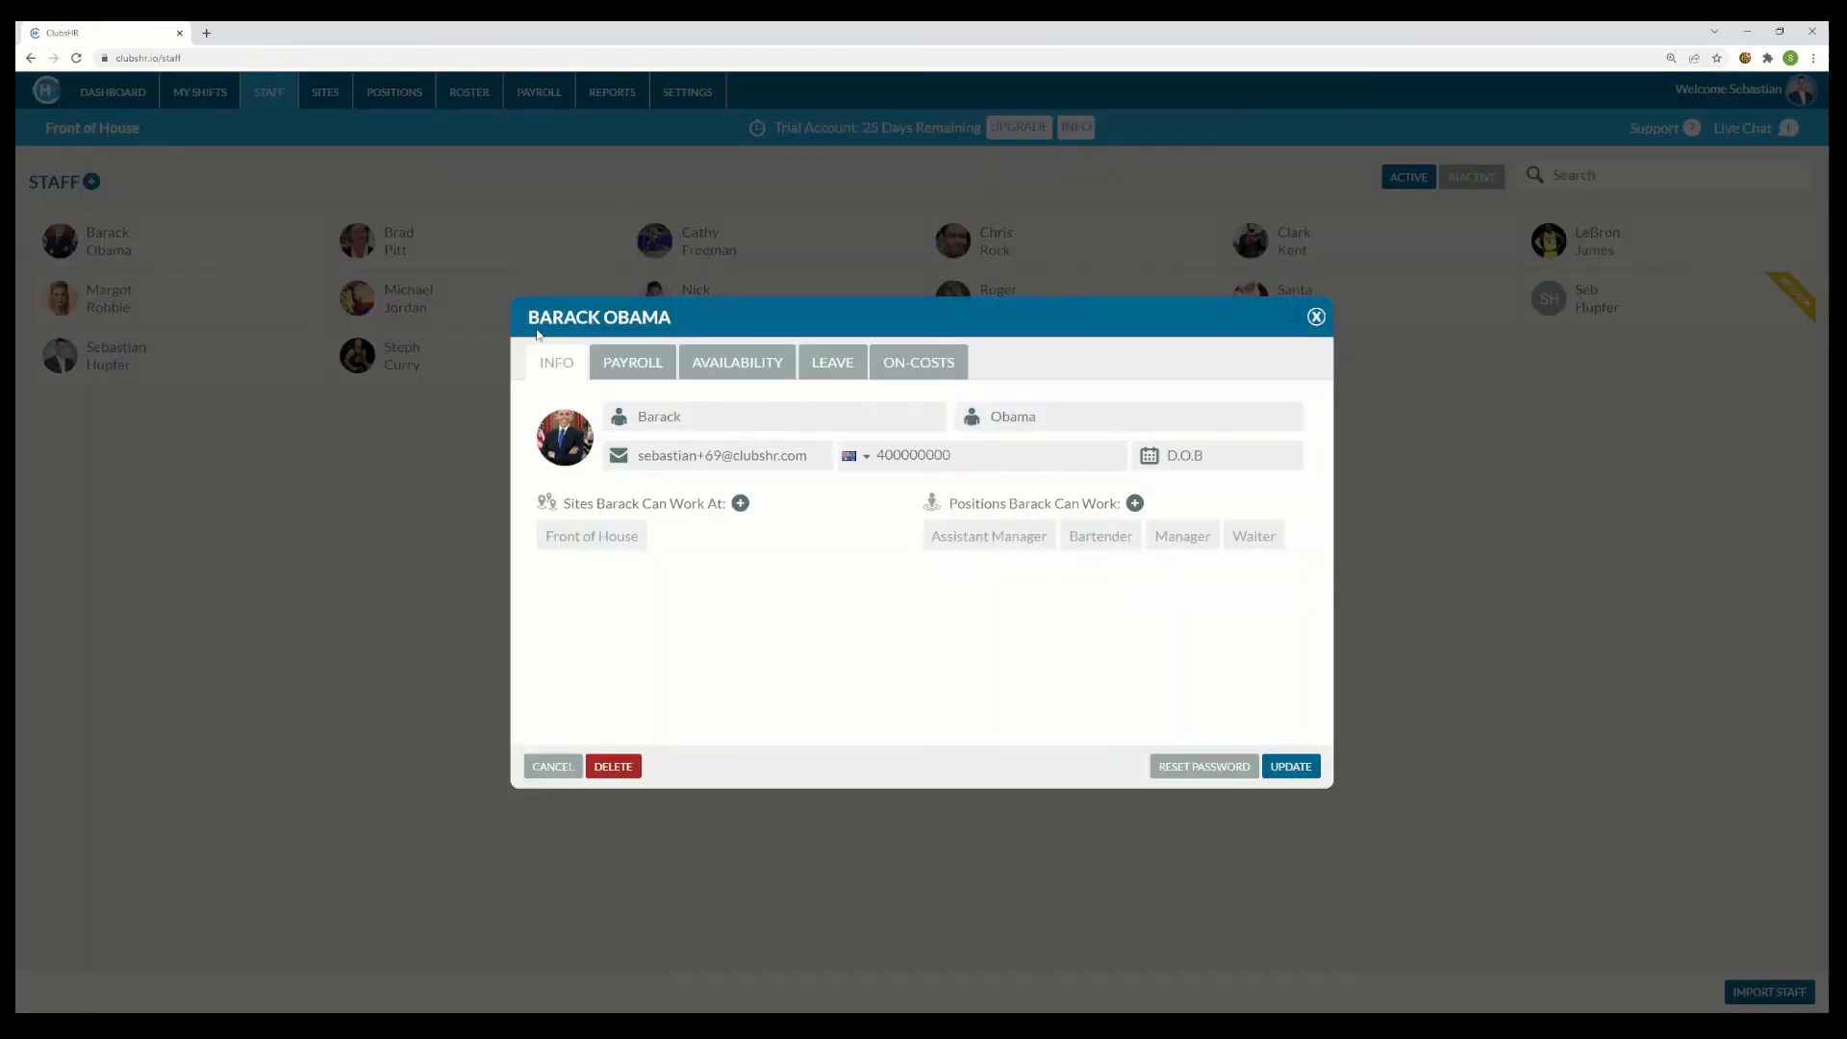
click(642, 370)
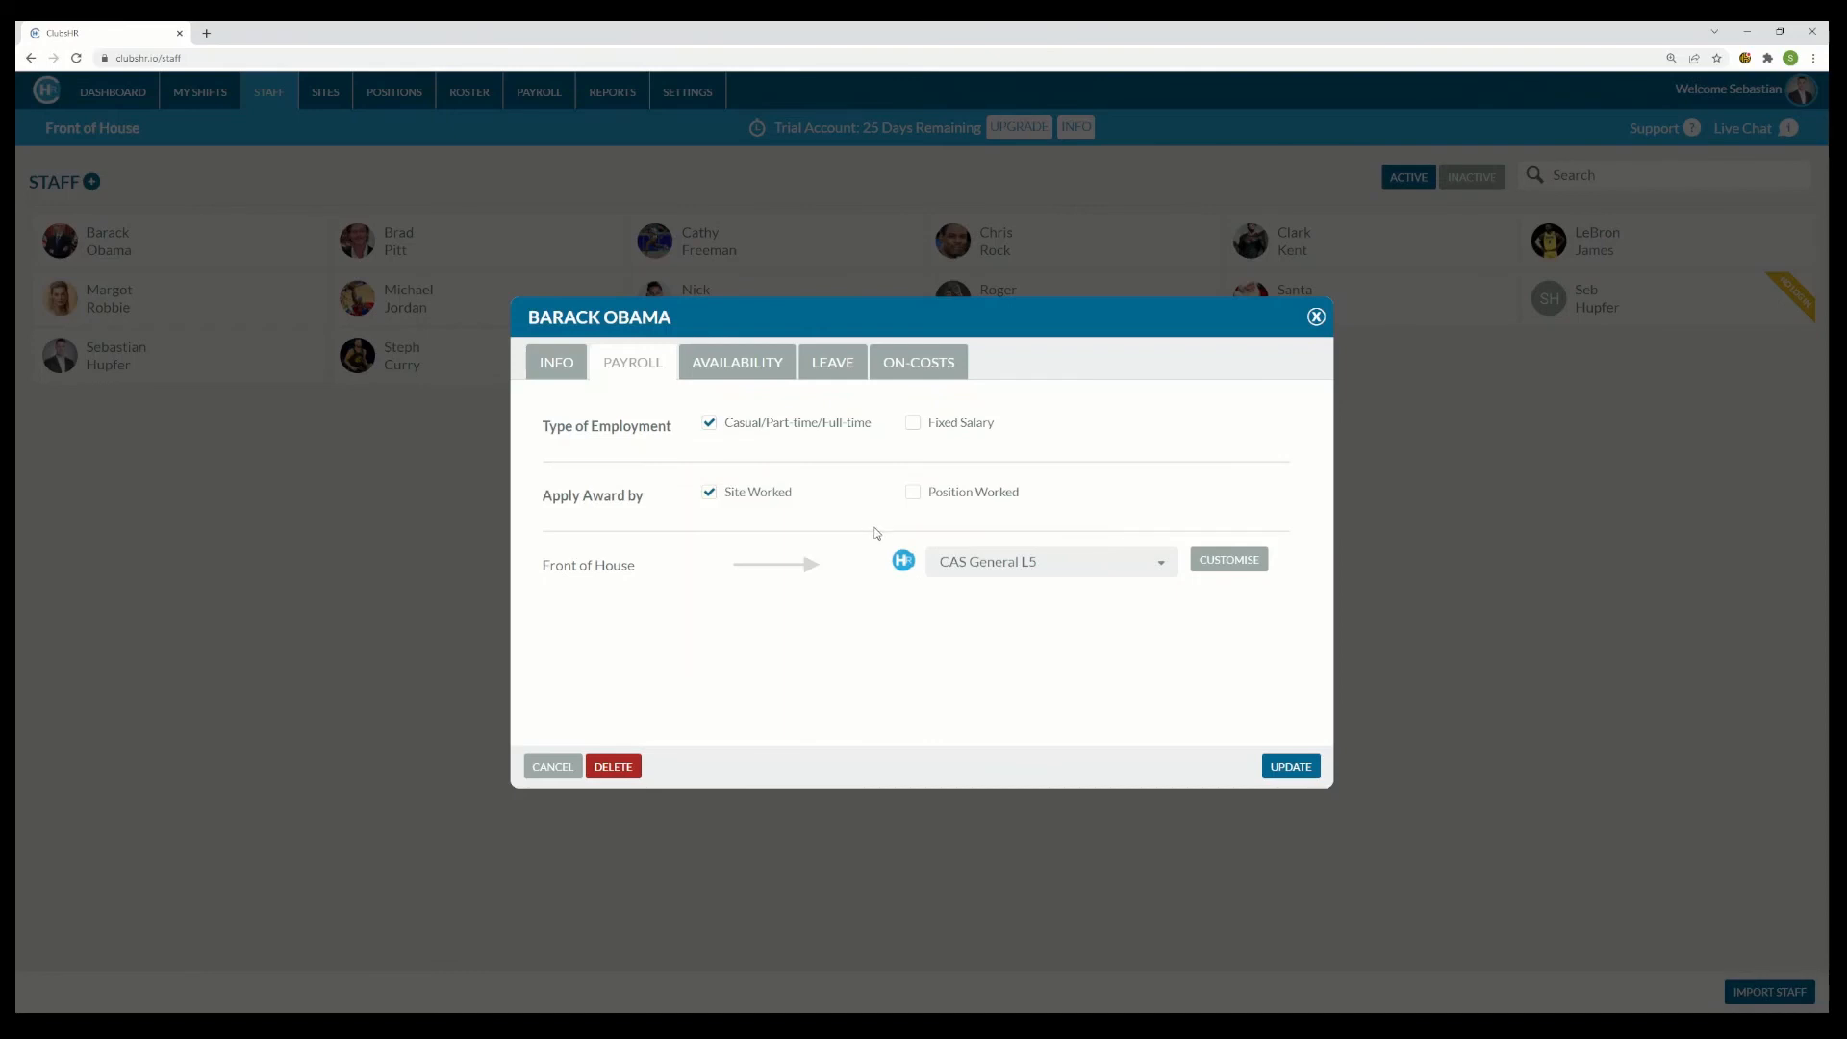
click(912, 492)
scroll(891, 545, down, 1)
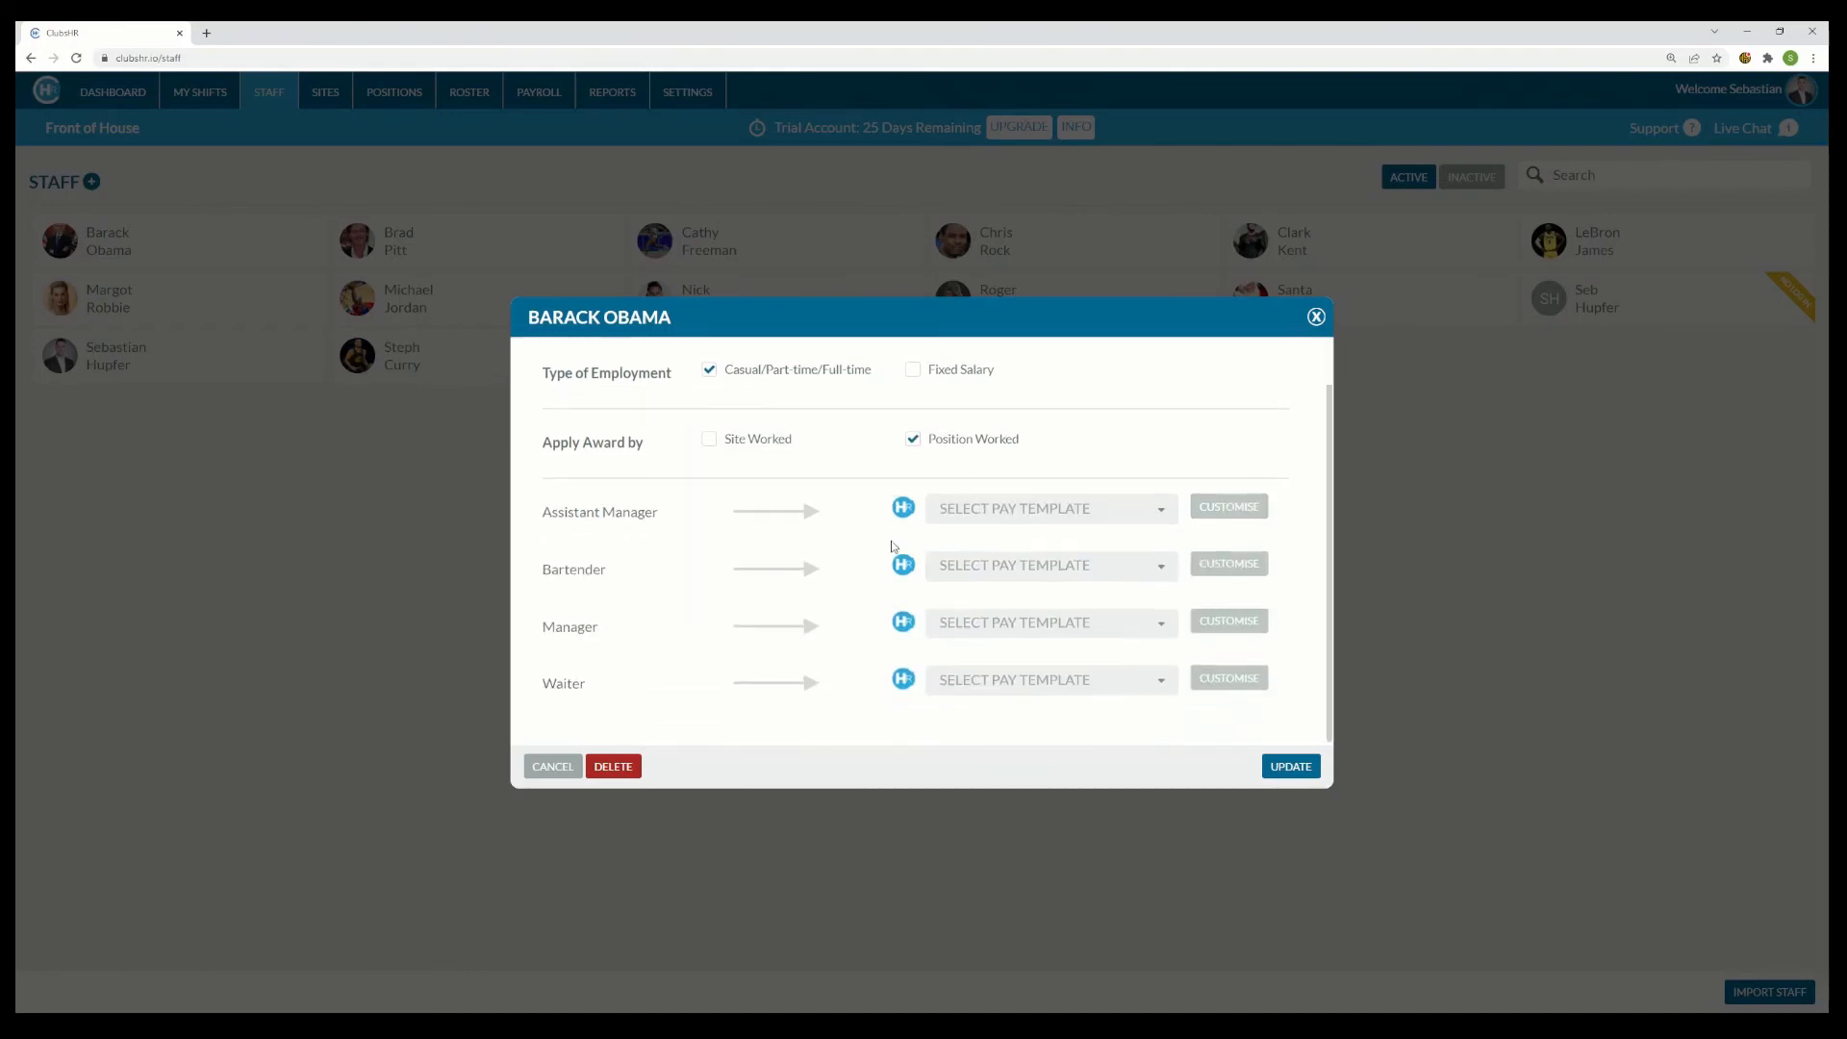
- Assign the CAS General L2 pay template to the Bartender and Waiter positions
click(1039, 574)
scroll(1053, 630, down, 1)
scroll(1056, 644, down, 3)
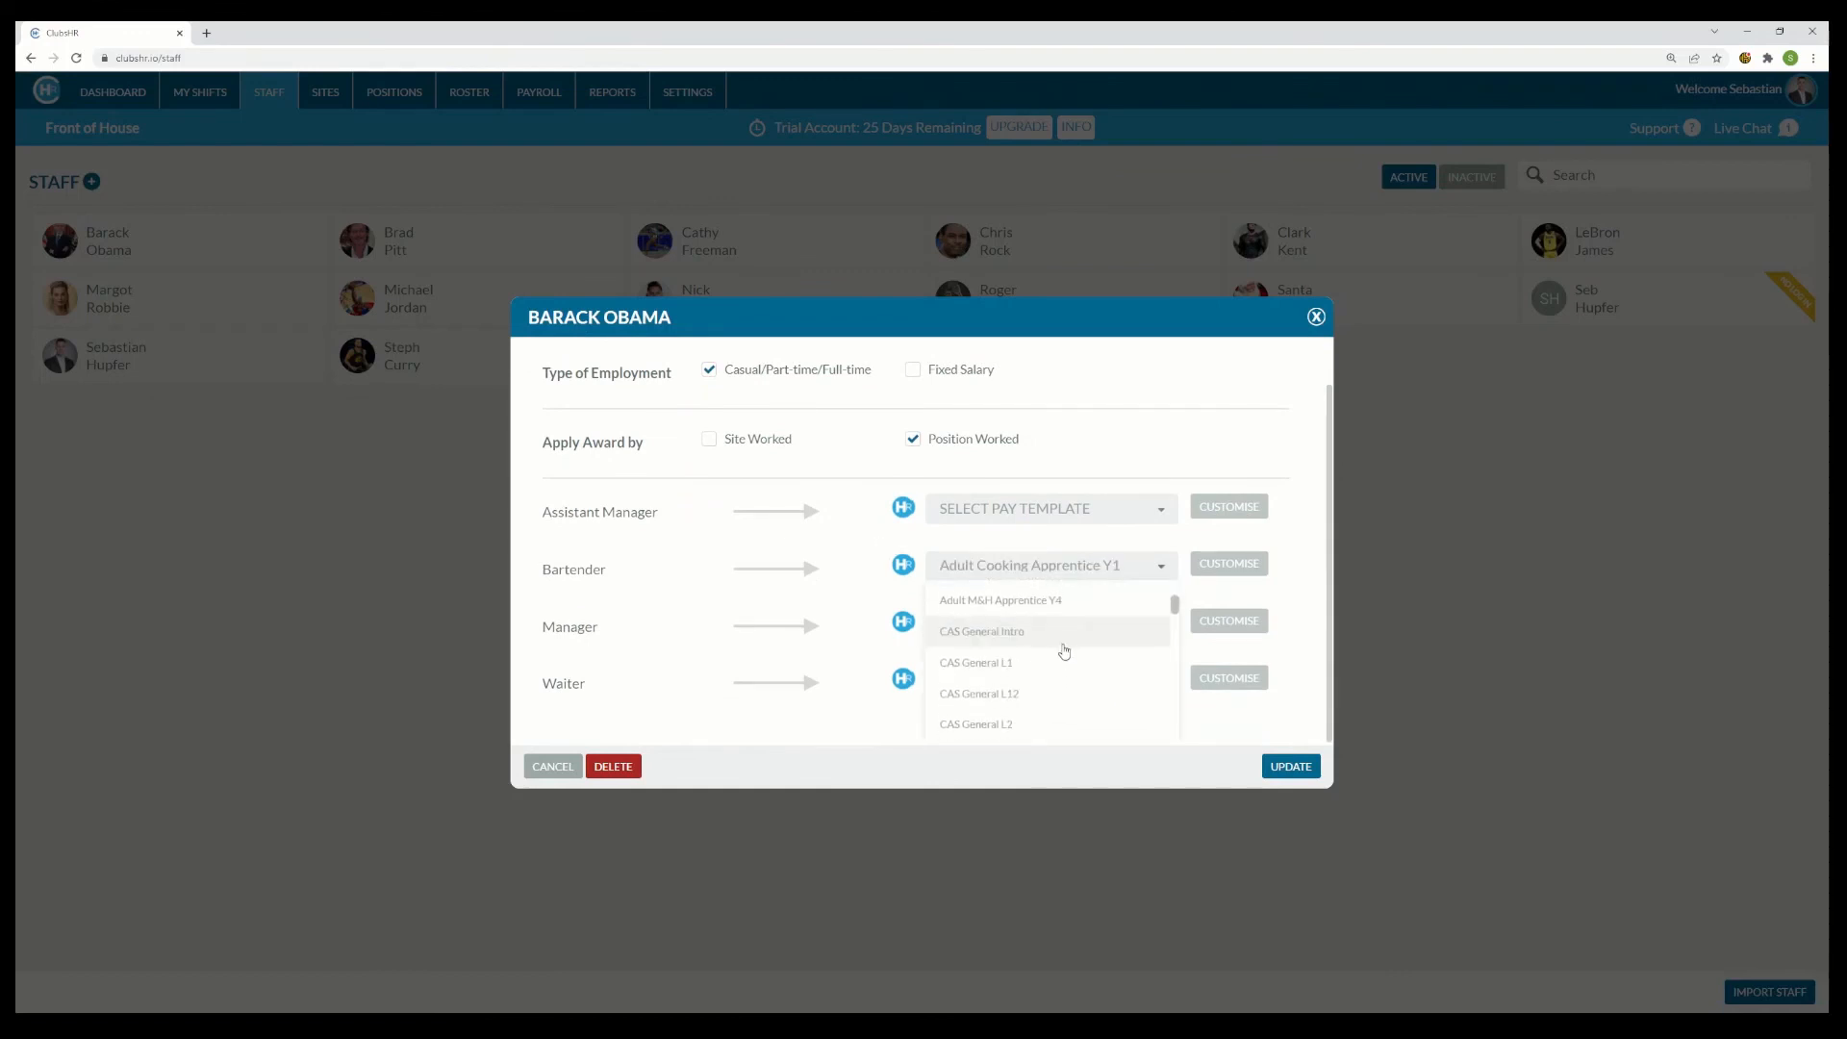
click(1039, 656)
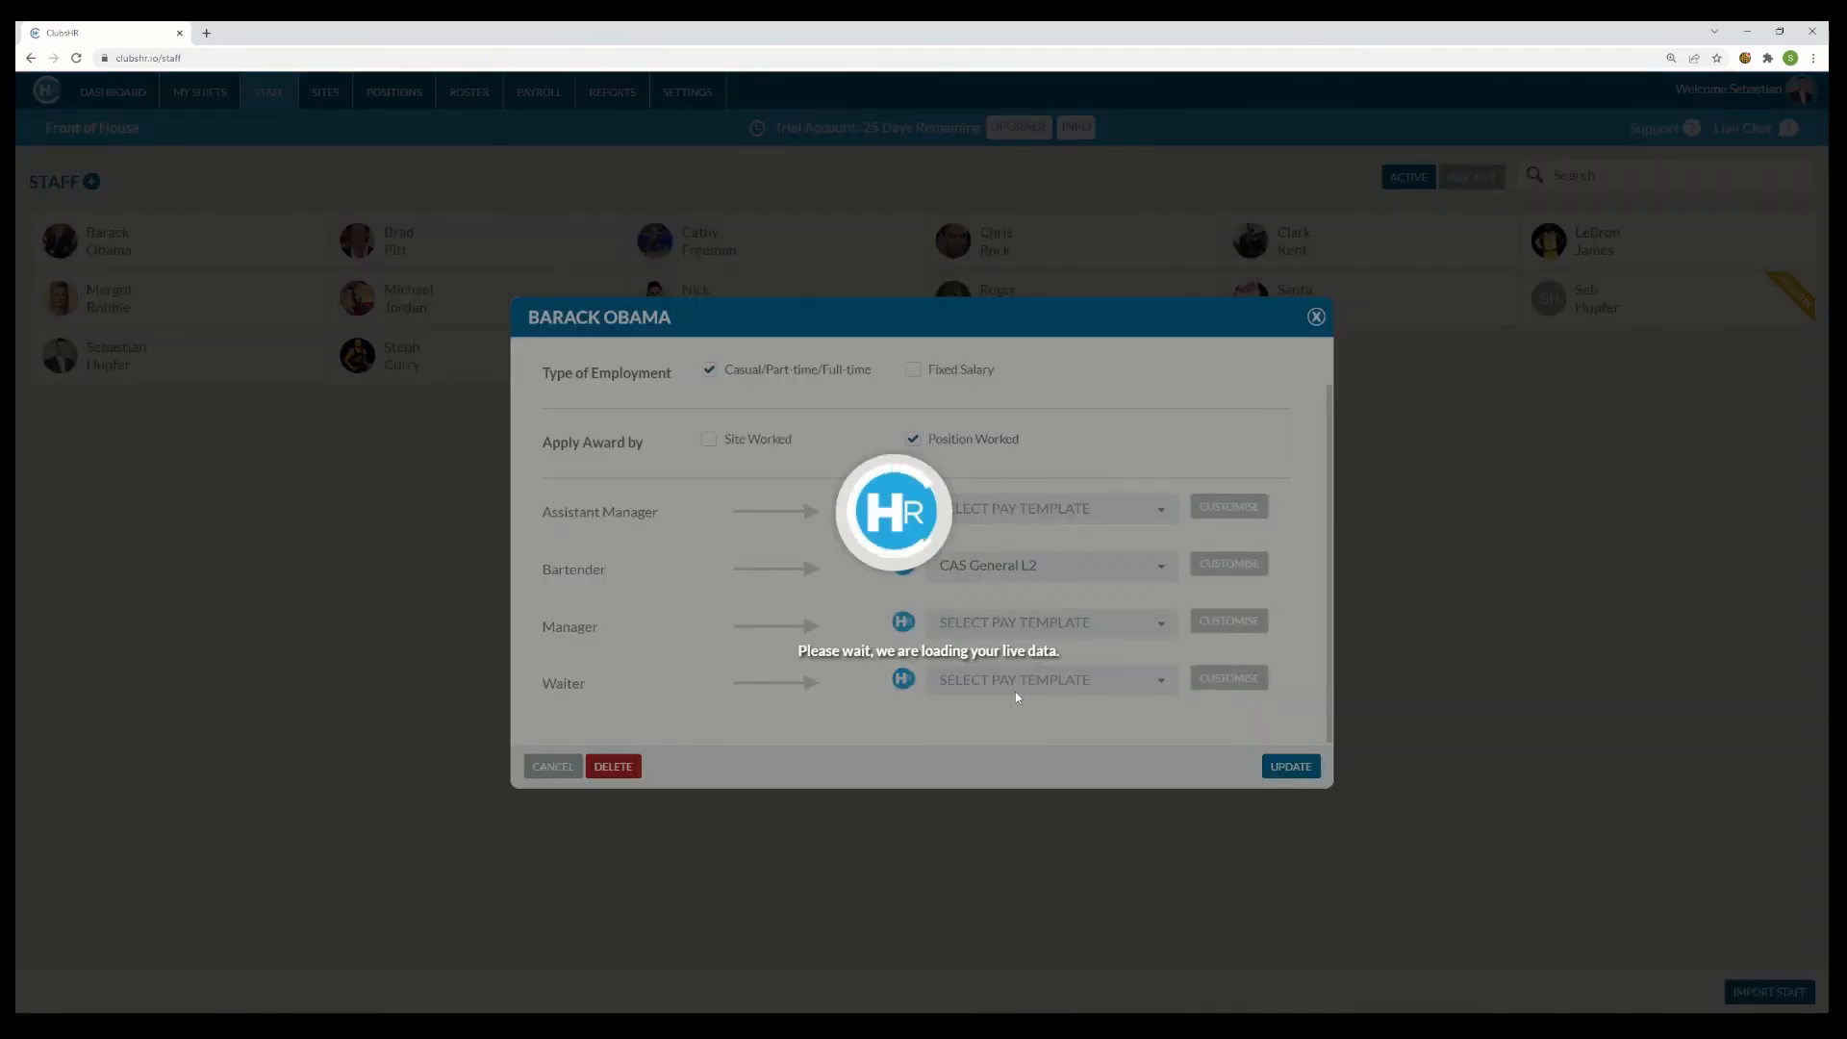
click(1014, 683)
scroll(908, 688, down, 3)
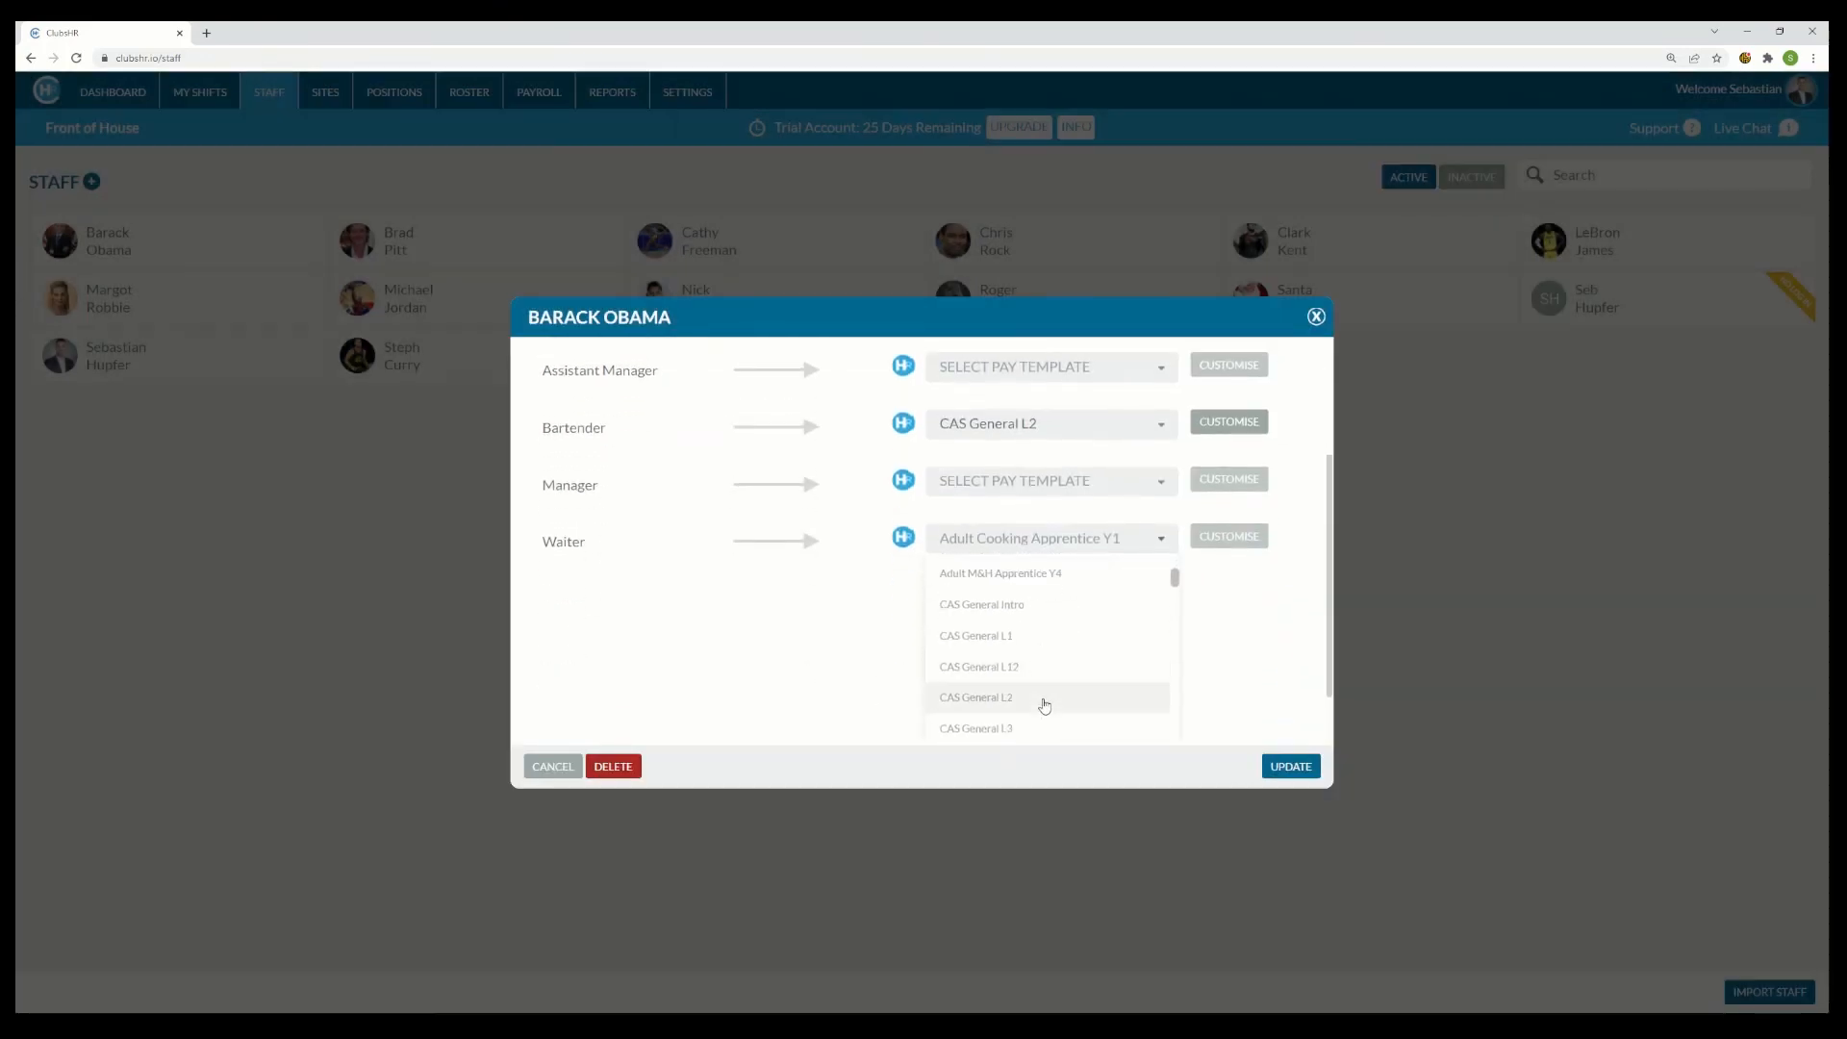
click(1039, 701)
- Assign the CAS General L5 pay template to the Manager and Assistant Manager positions and update the staff record
click(1010, 630)
scroll(1010, 637, down, 5)
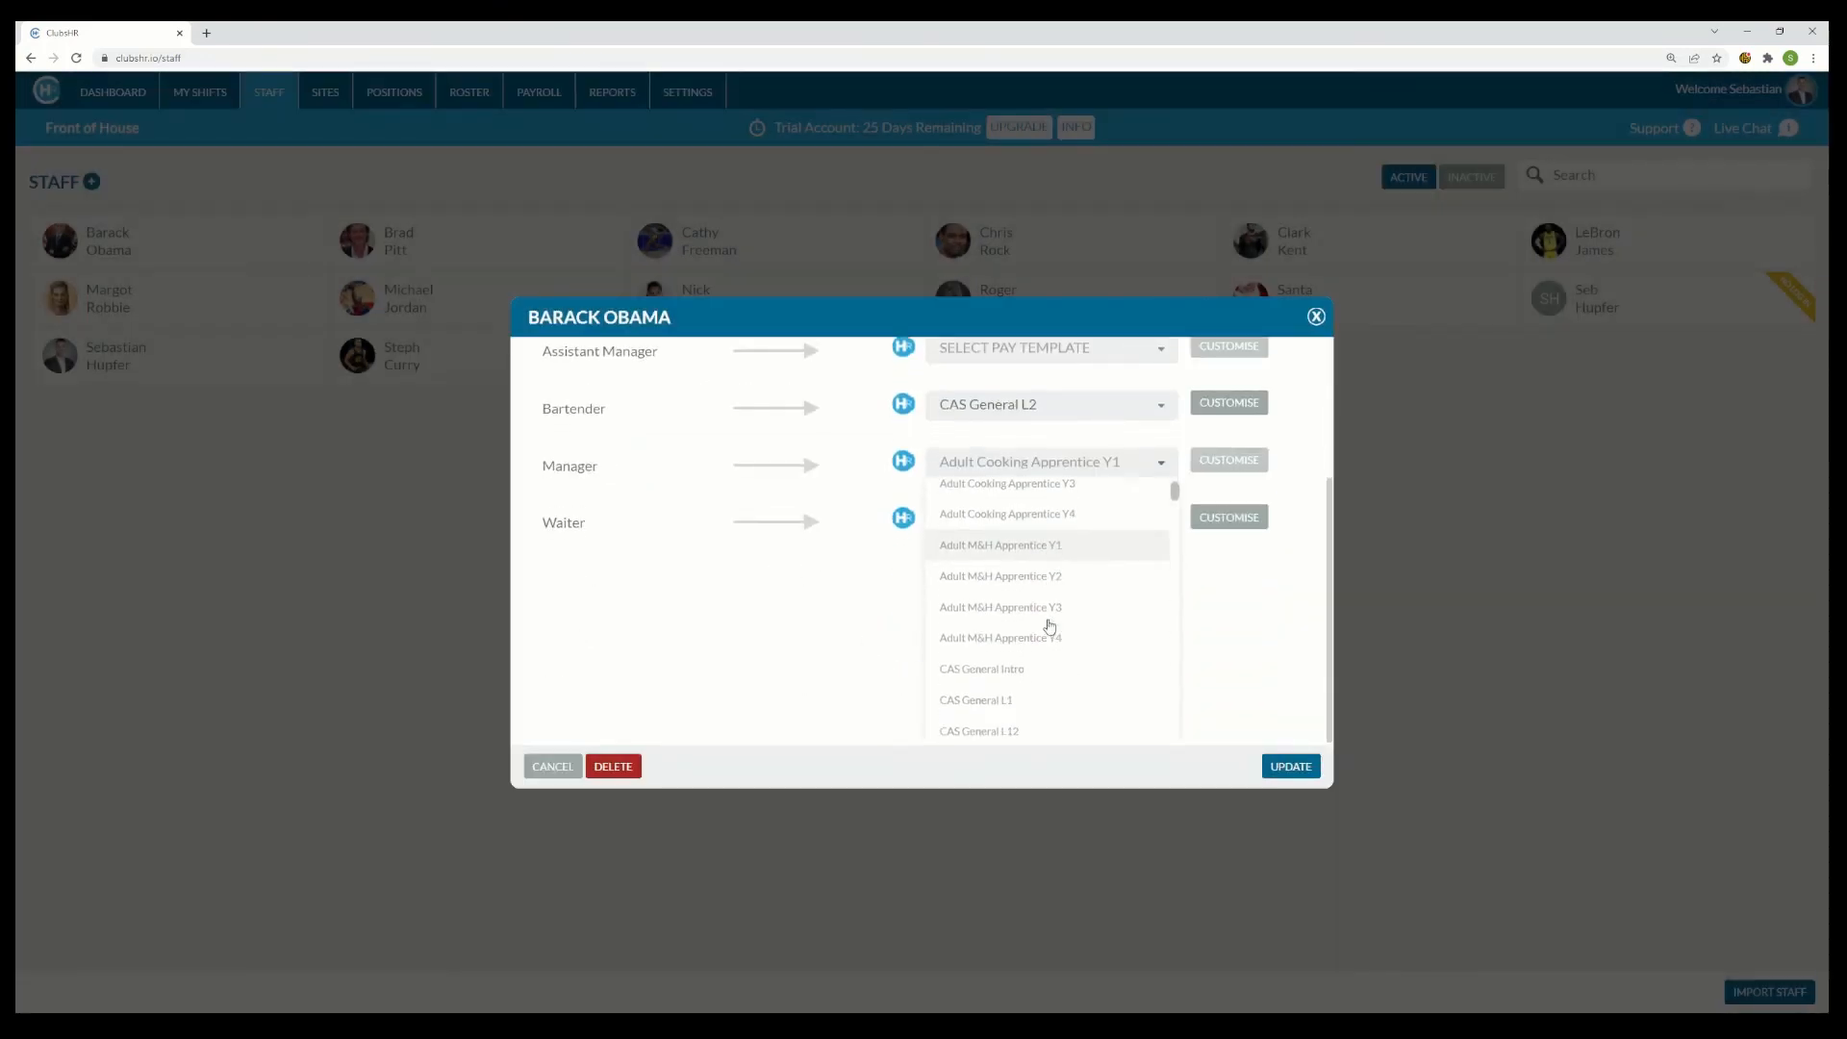
click(1022, 641)
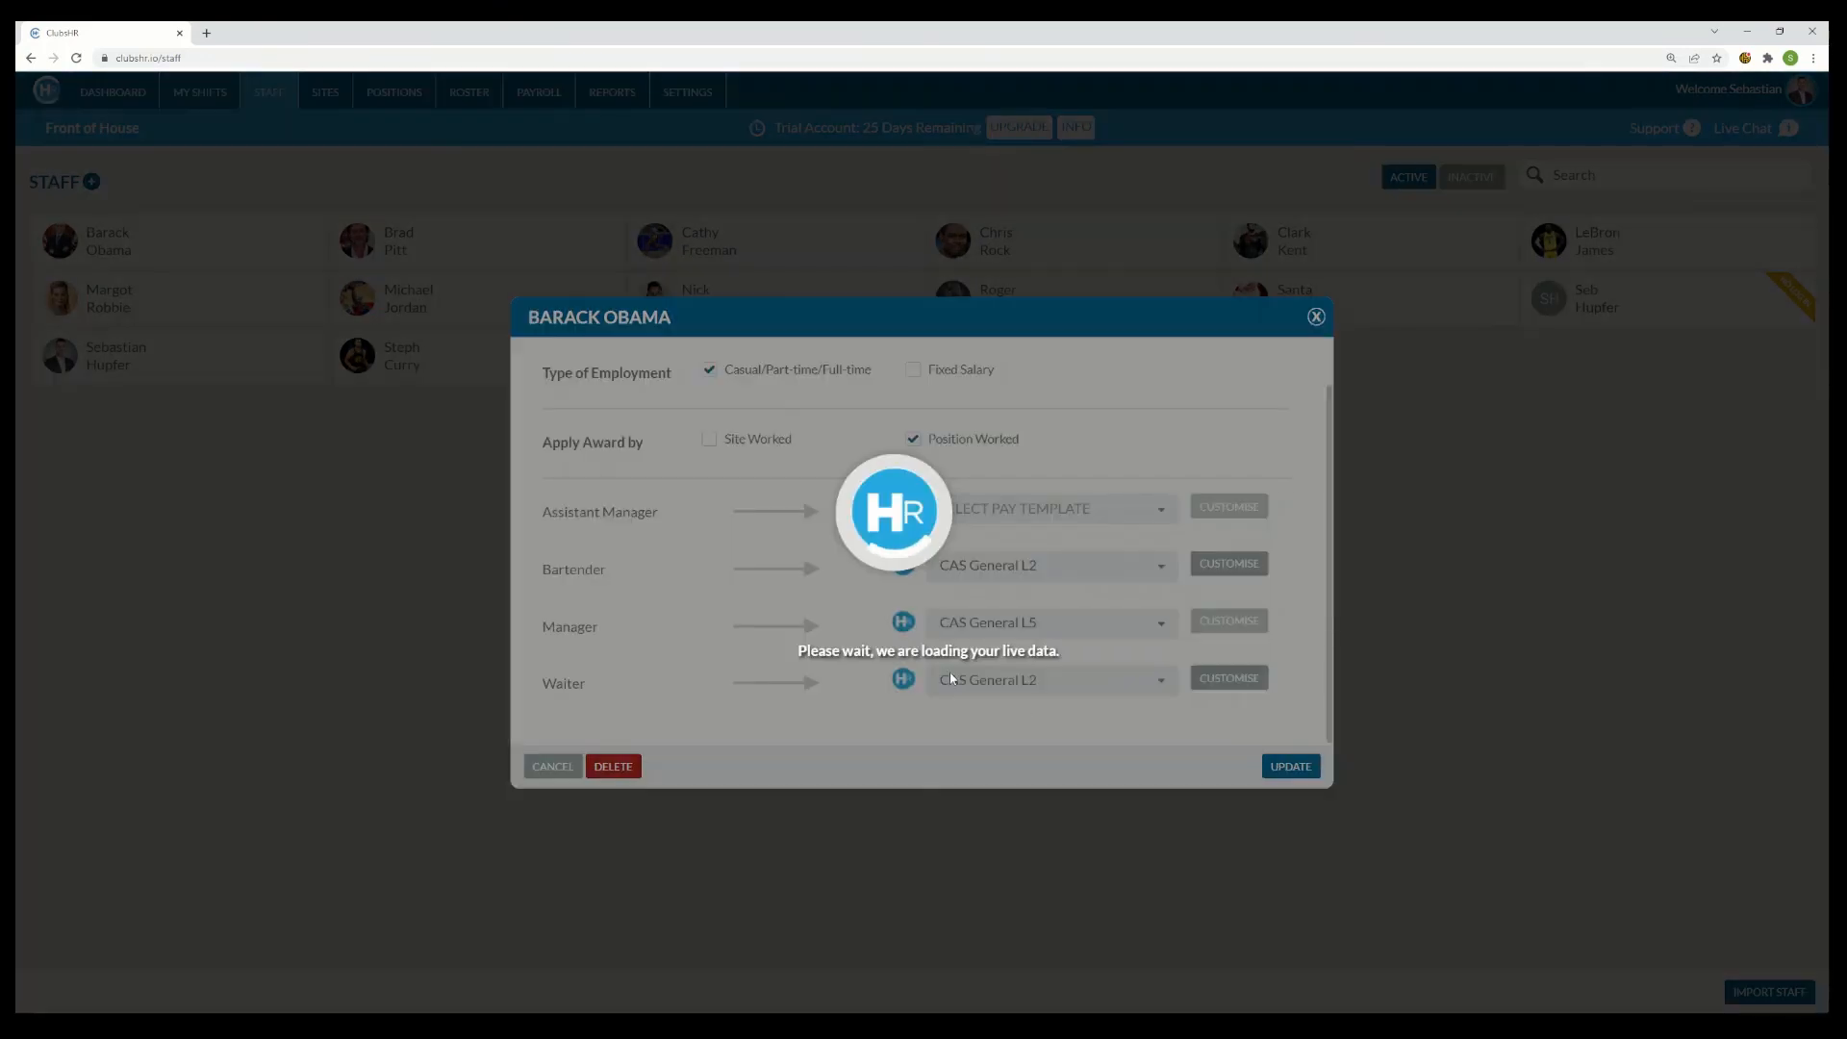
click(1078, 508)
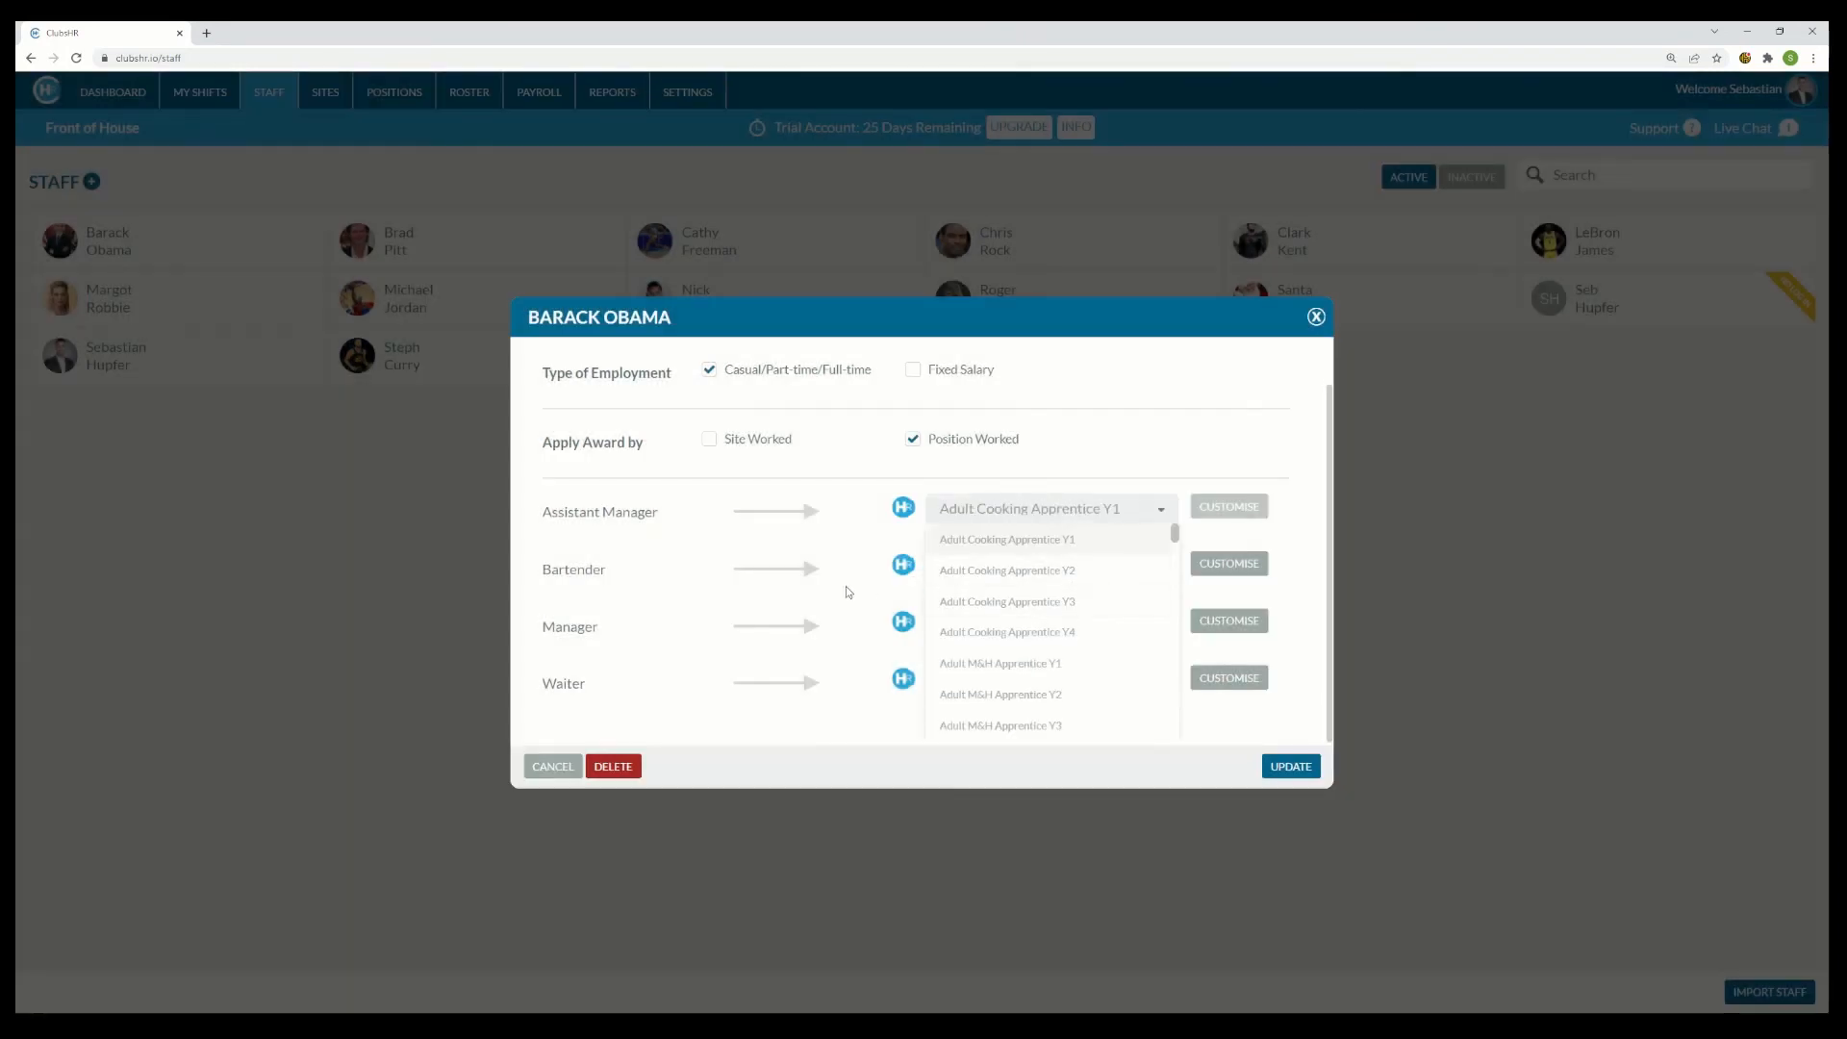
scroll(1026, 585, down, 5)
click(1034, 646)
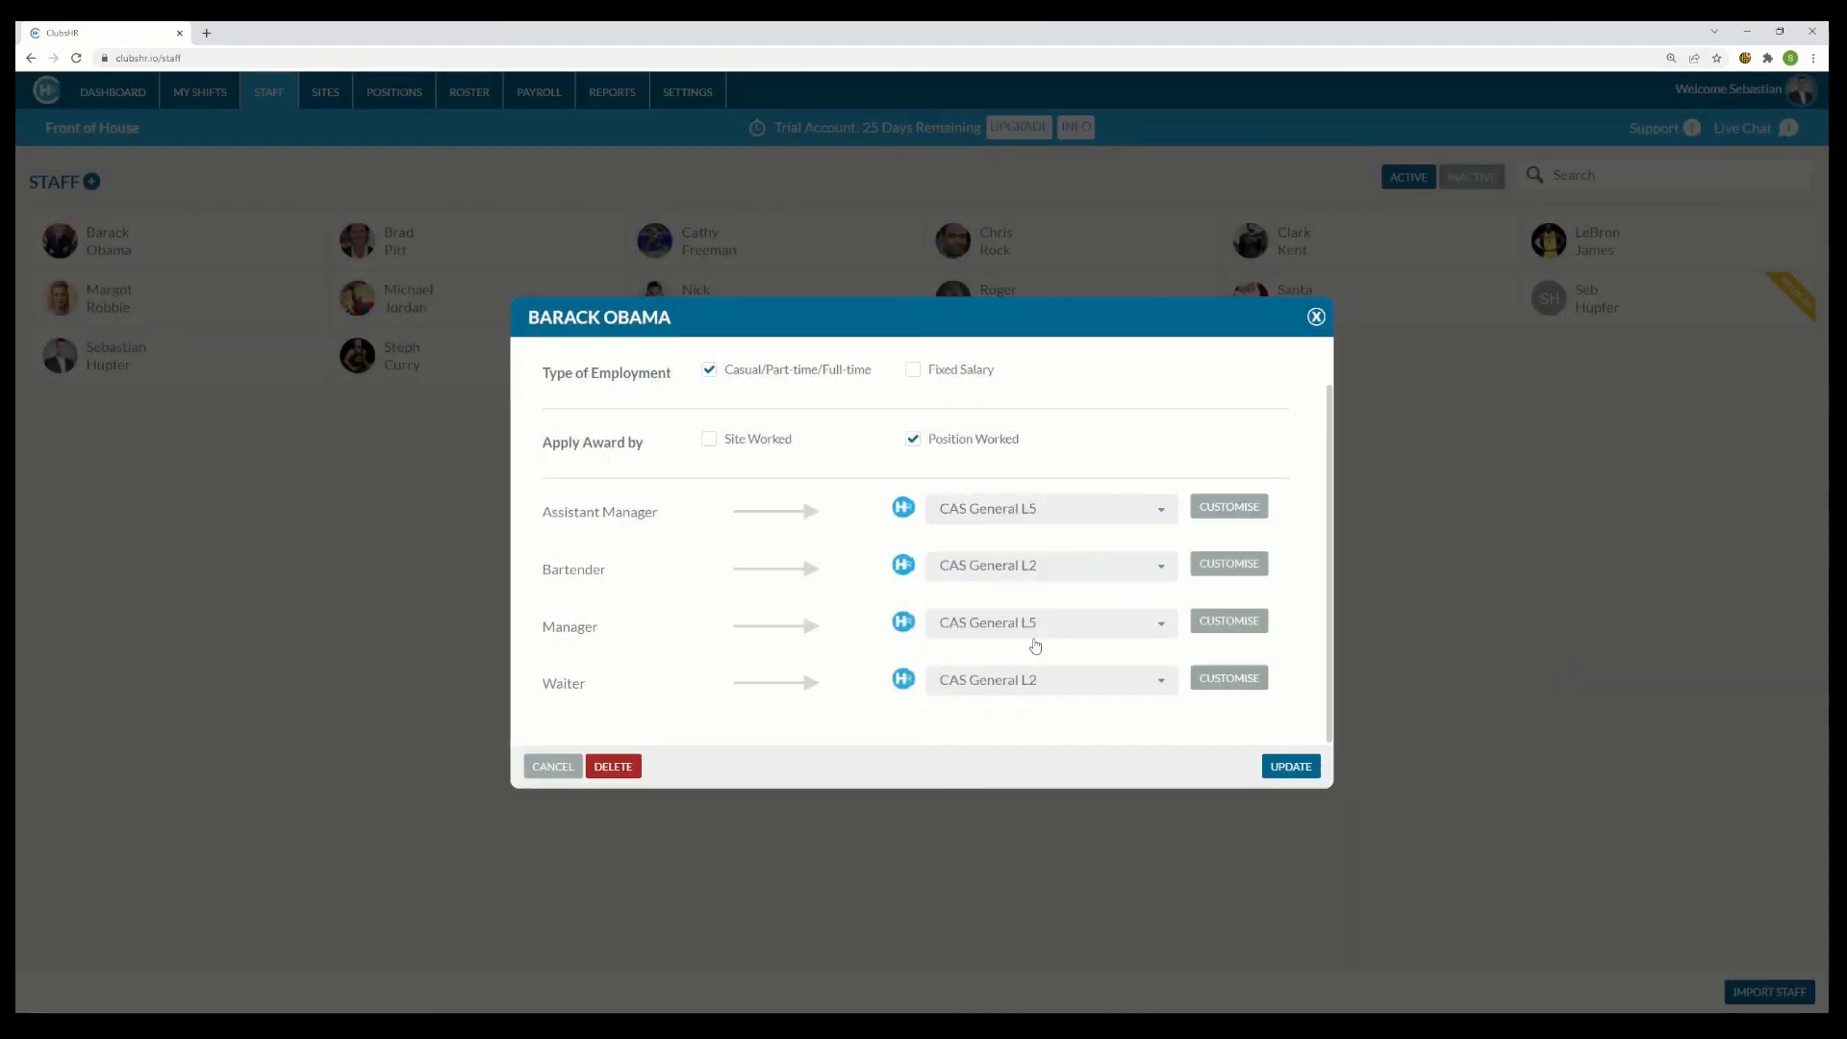
click(1289, 770)
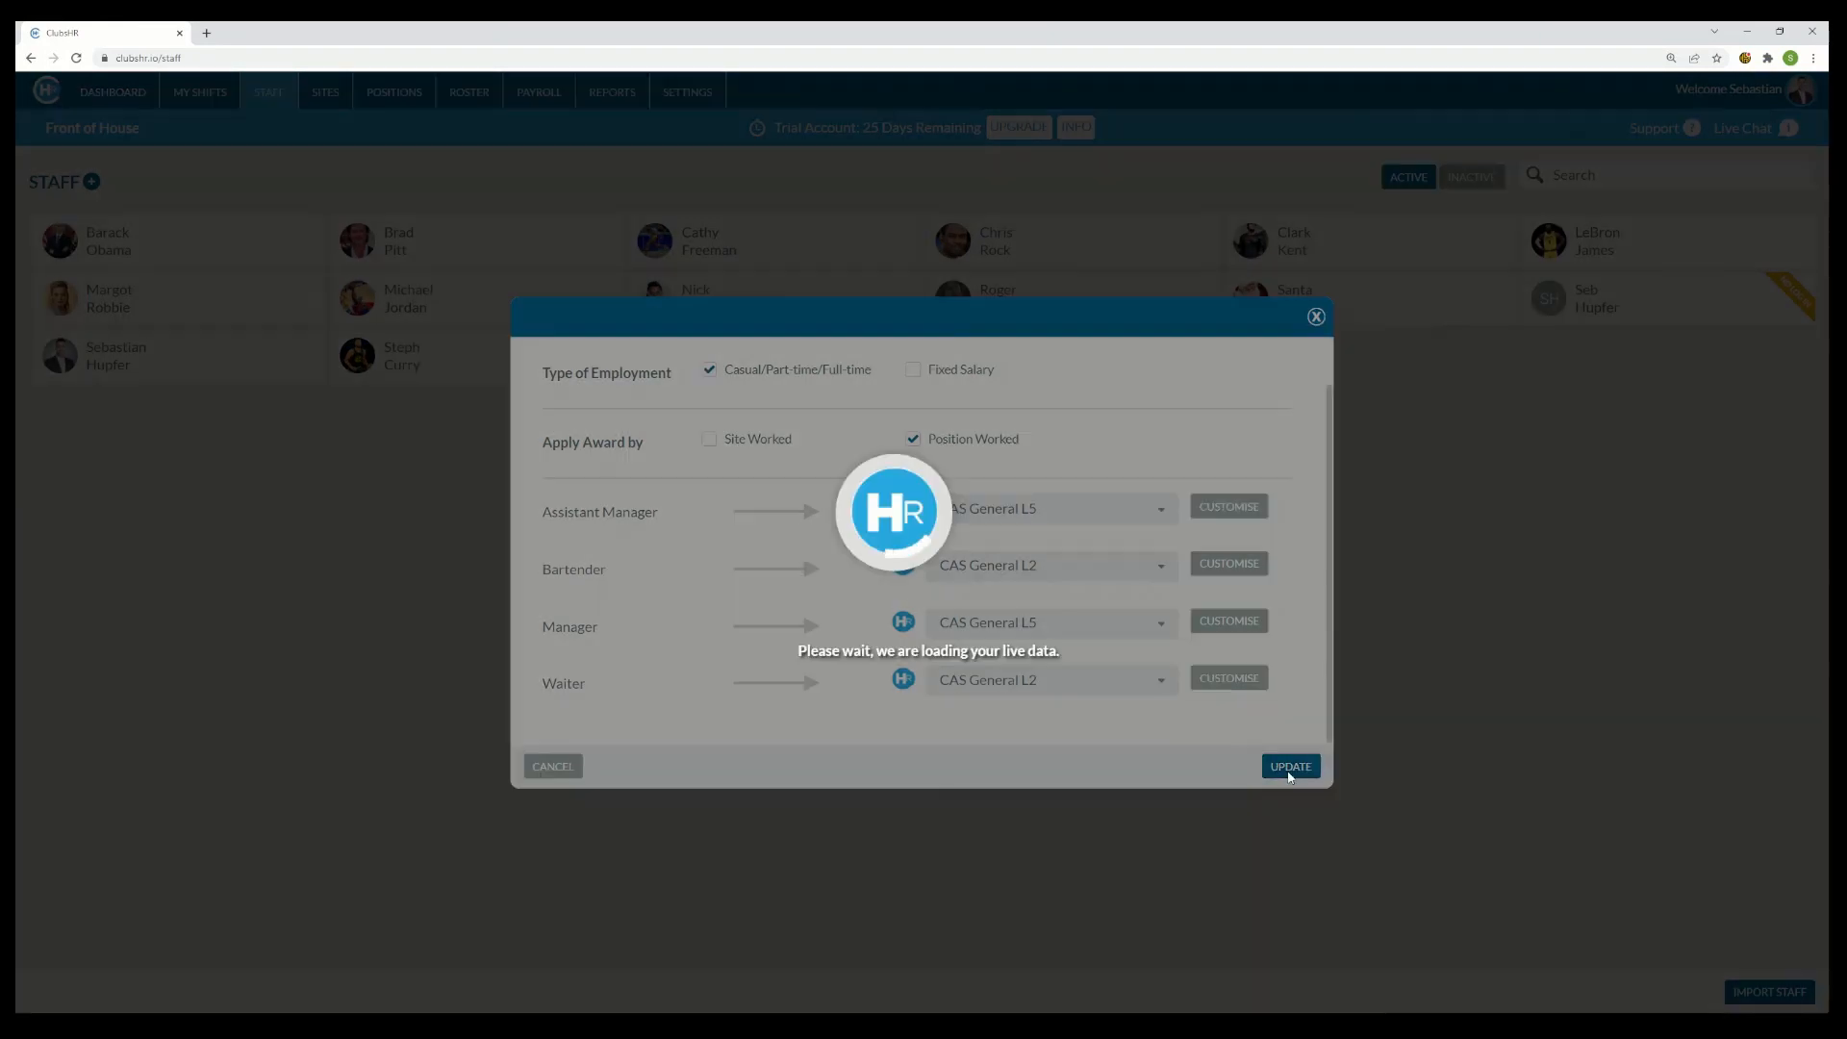